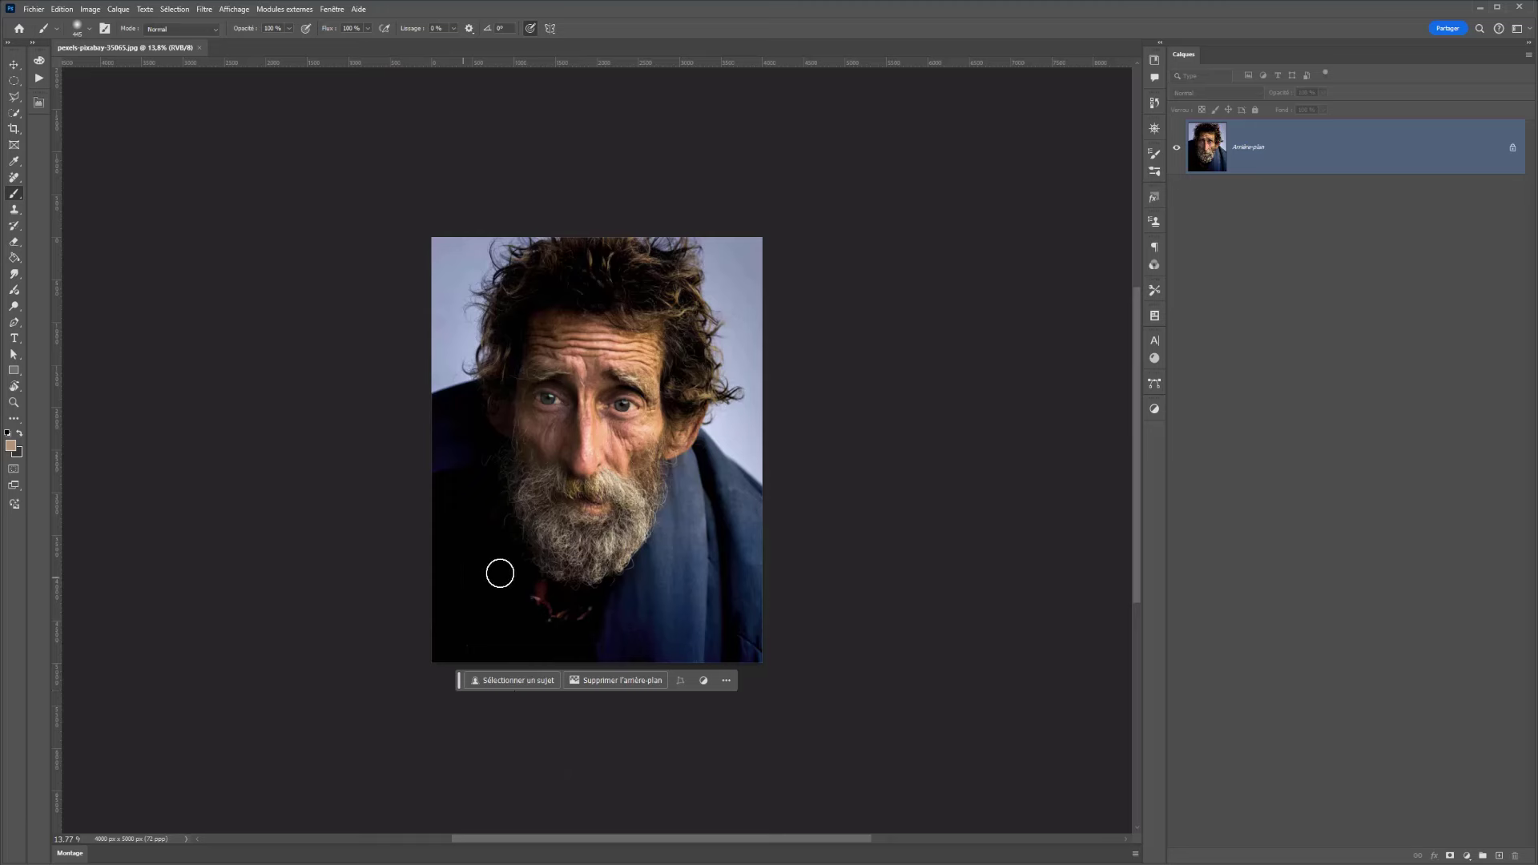
Step: Create a layer group named "effets" above the background layer
{"action": "left_click", "coordinate": [1481, 857]}
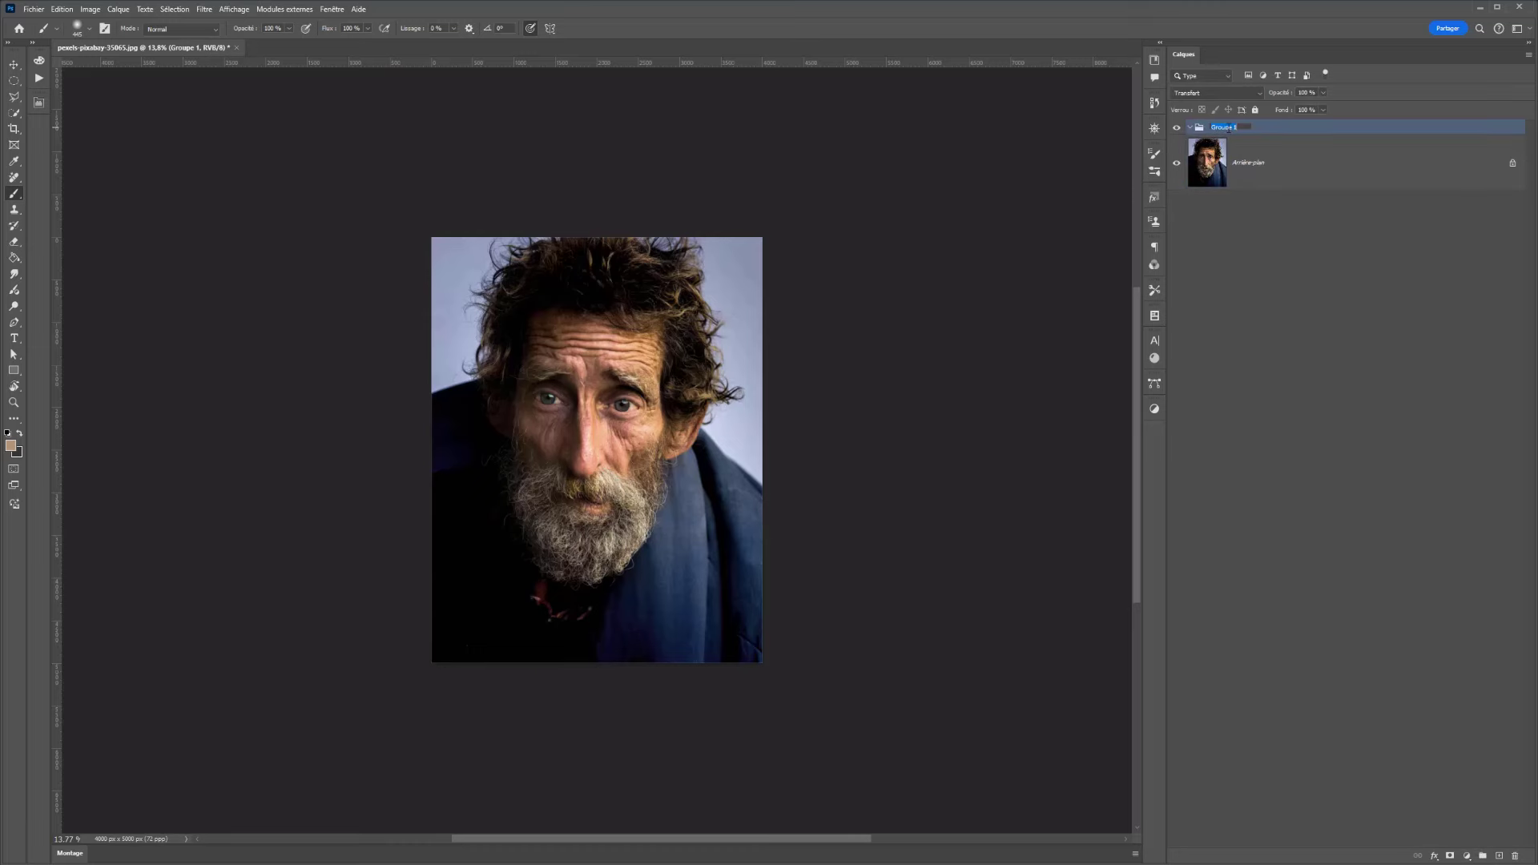
{"action": "left_click", "coordinate": [1228, 128]}
{"action": "type", "text": "effets"}
{"action": "key", "text": "Return"}
Step: Add a Levels adjustment in the effets group with midtones at 0.44 and the white input level at about 229
{"action": "left_click", "coordinate": [1468, 858]}
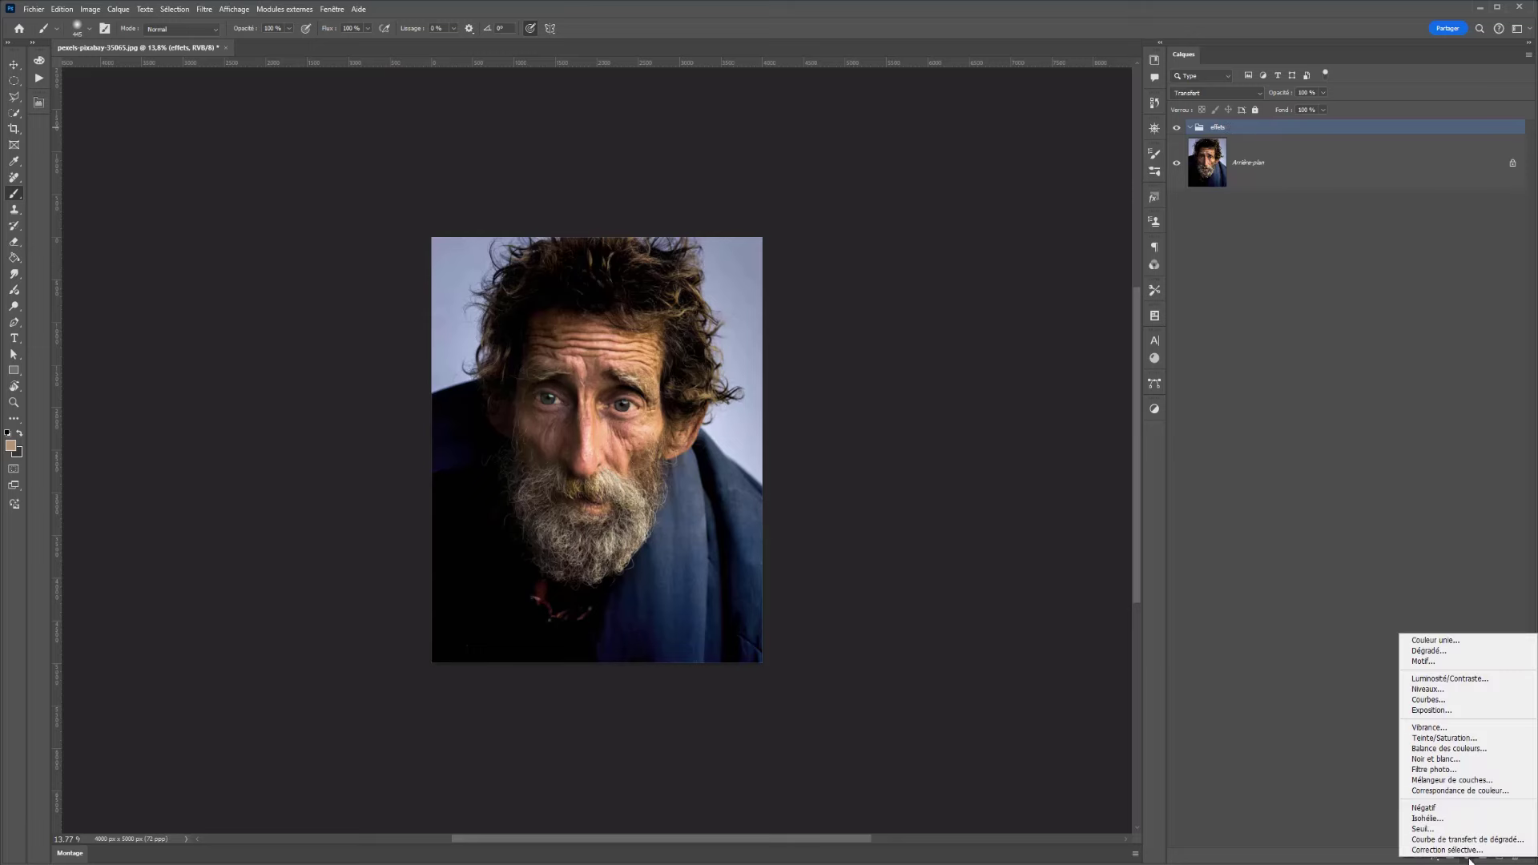
{"action": "left_click", "coordinate": [1442, 690]}
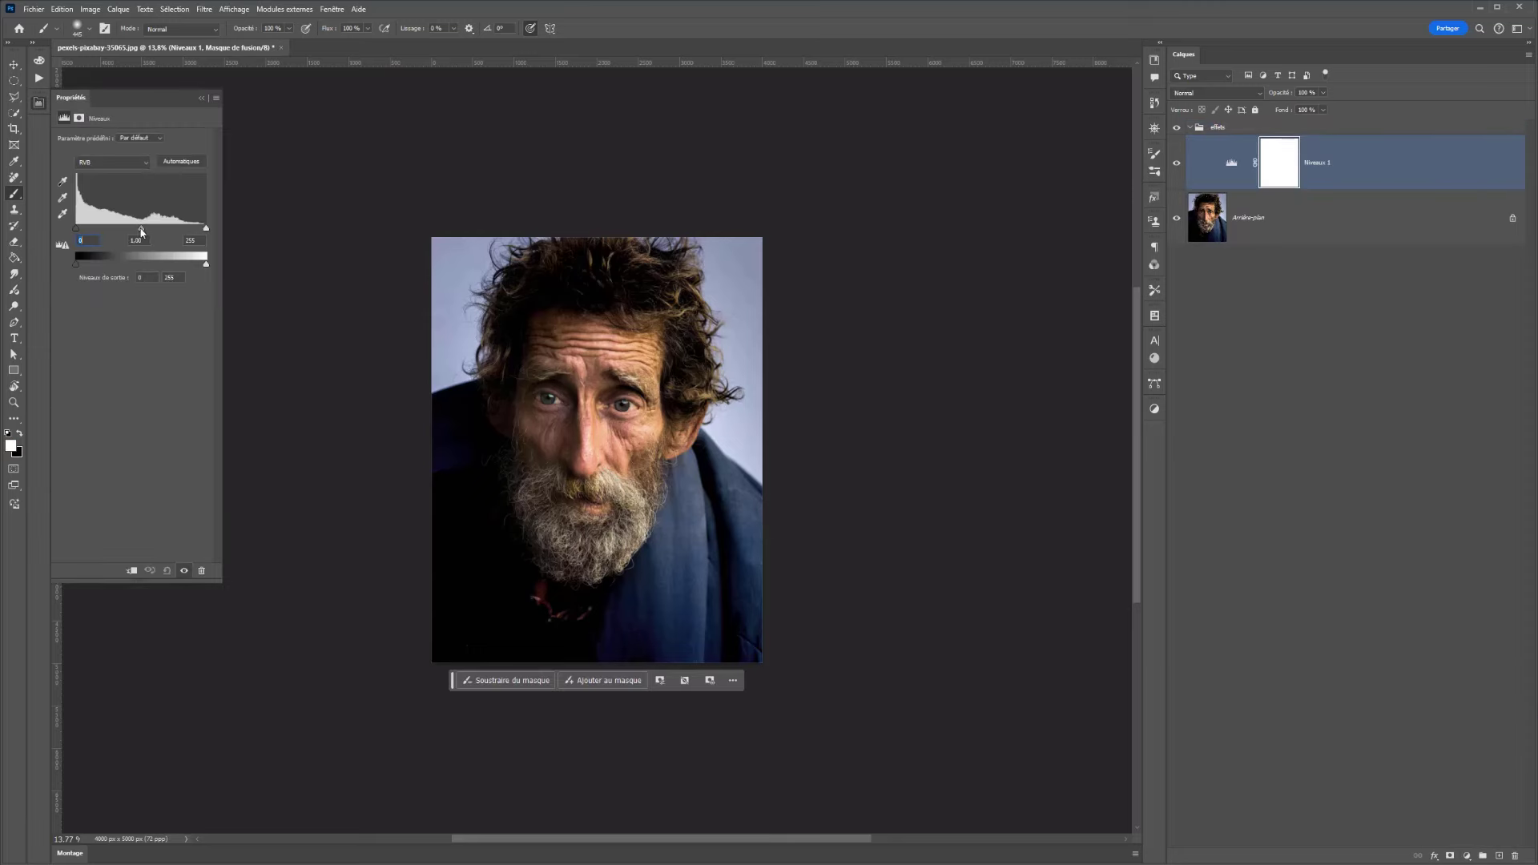
{"action": "left_click_drag", "start_coordinate": [142, 230], "coordinate": [173, 232]}
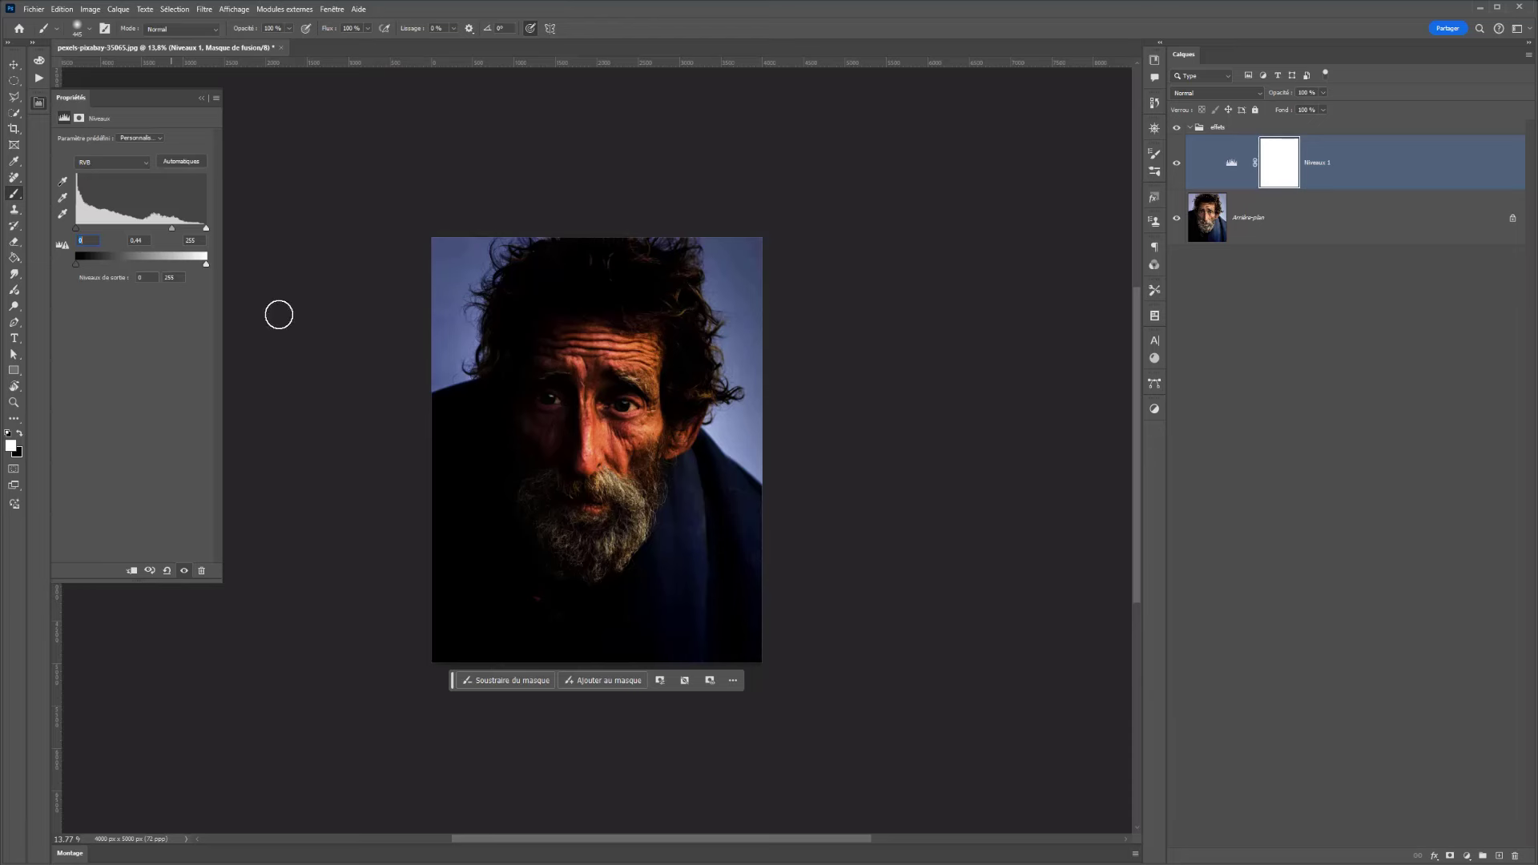
{"action": "left_click_drag", "start_coordinate": [207, 229], "coordinate": [194, 236]}
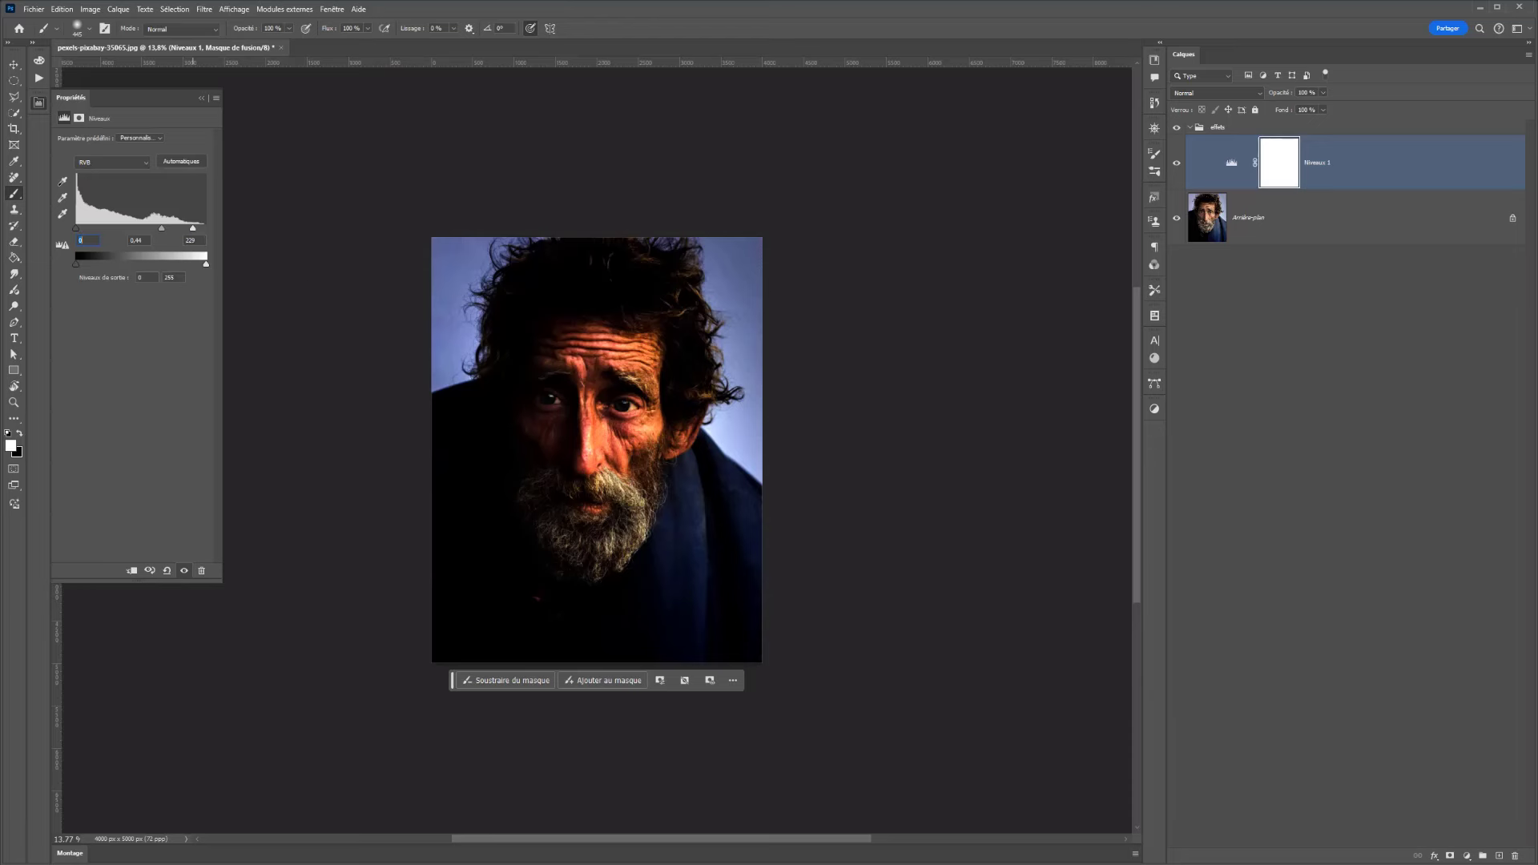
Step: Add a Photo Filter adjustment using the Sepia filter at 100% density
{"action": "left_click", "coordinate": [1468, 857]}
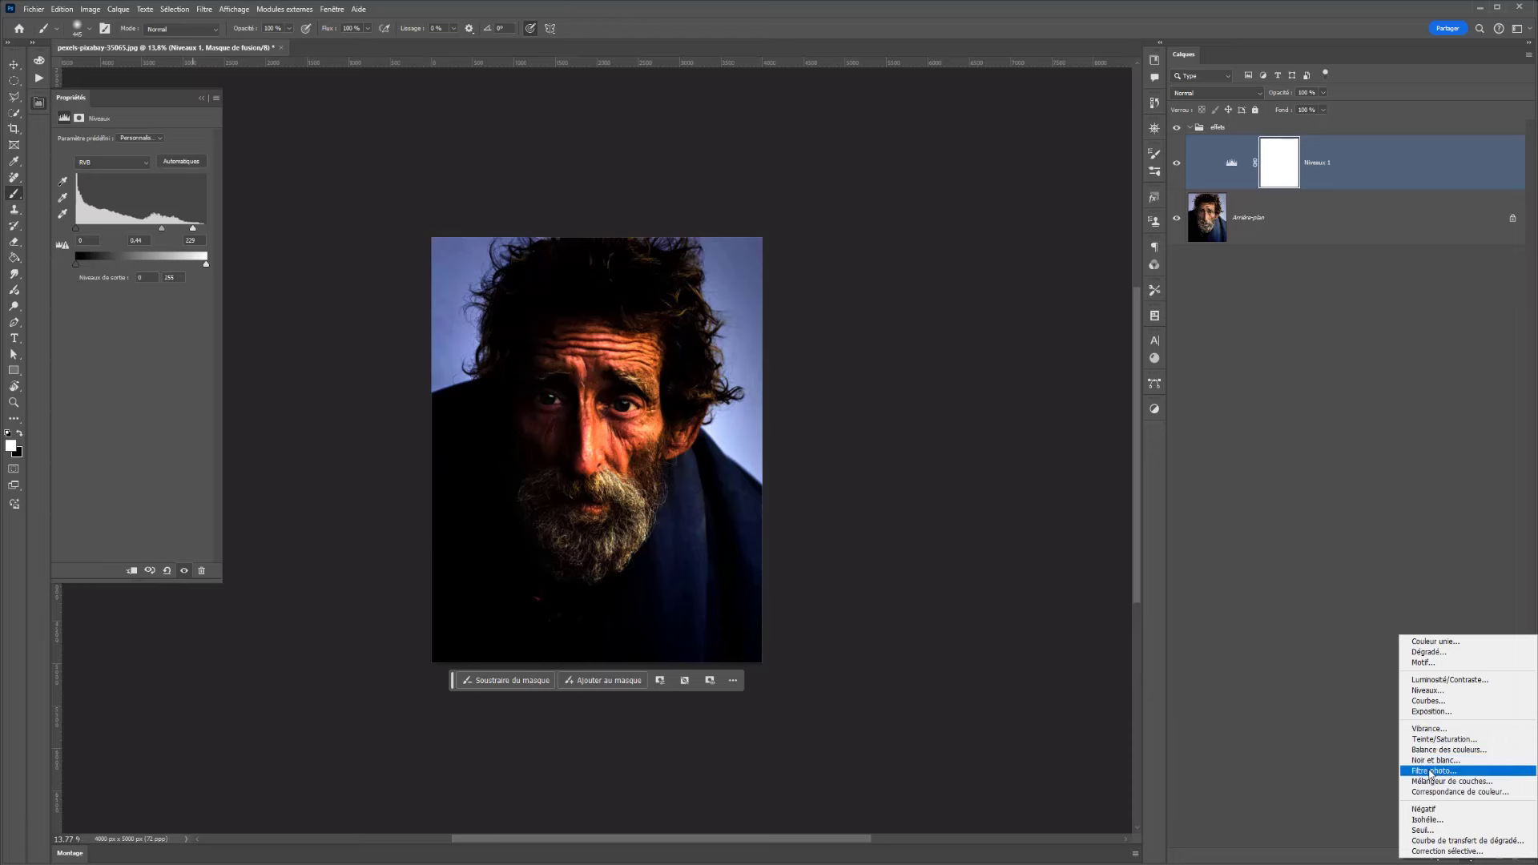
{"action": "left_click", "coordinate": [1432, 771]}
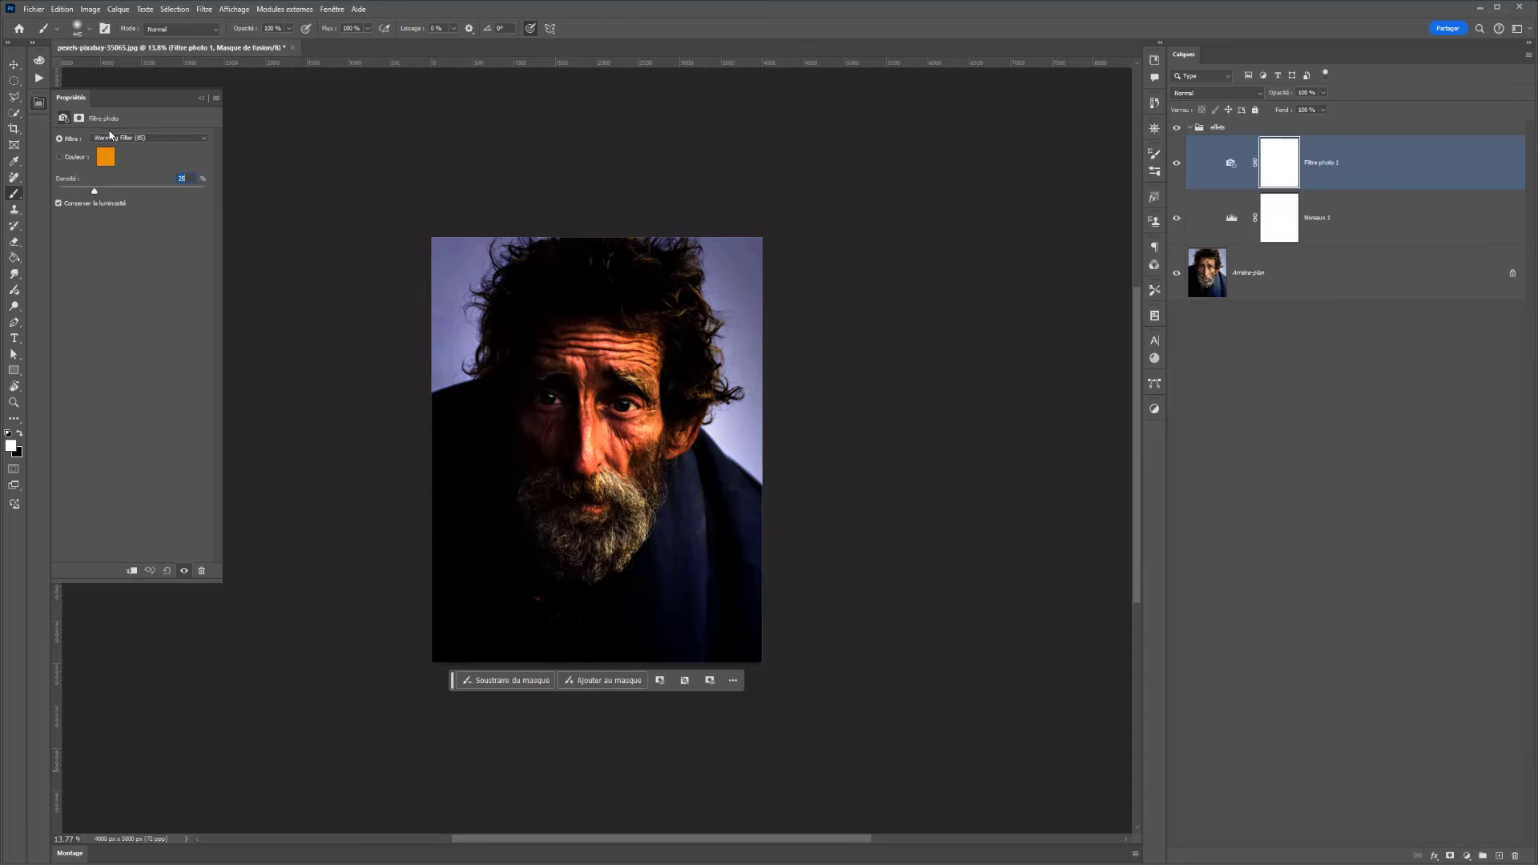
{"action": "left_click", "coordinate": [160, 138]}
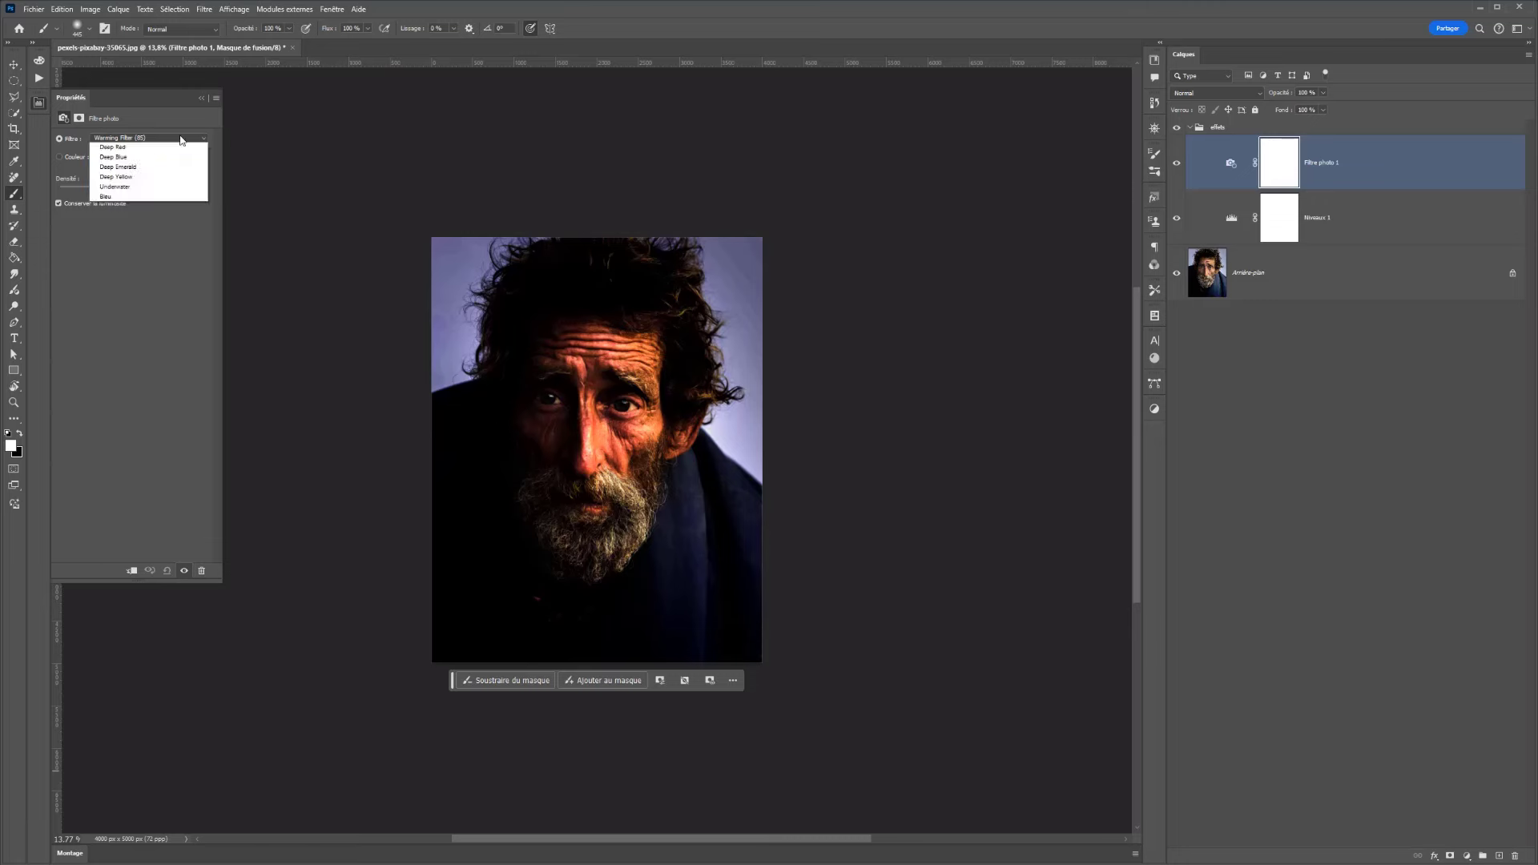
{"action": "left_click", "coordinate": [118, 287]}
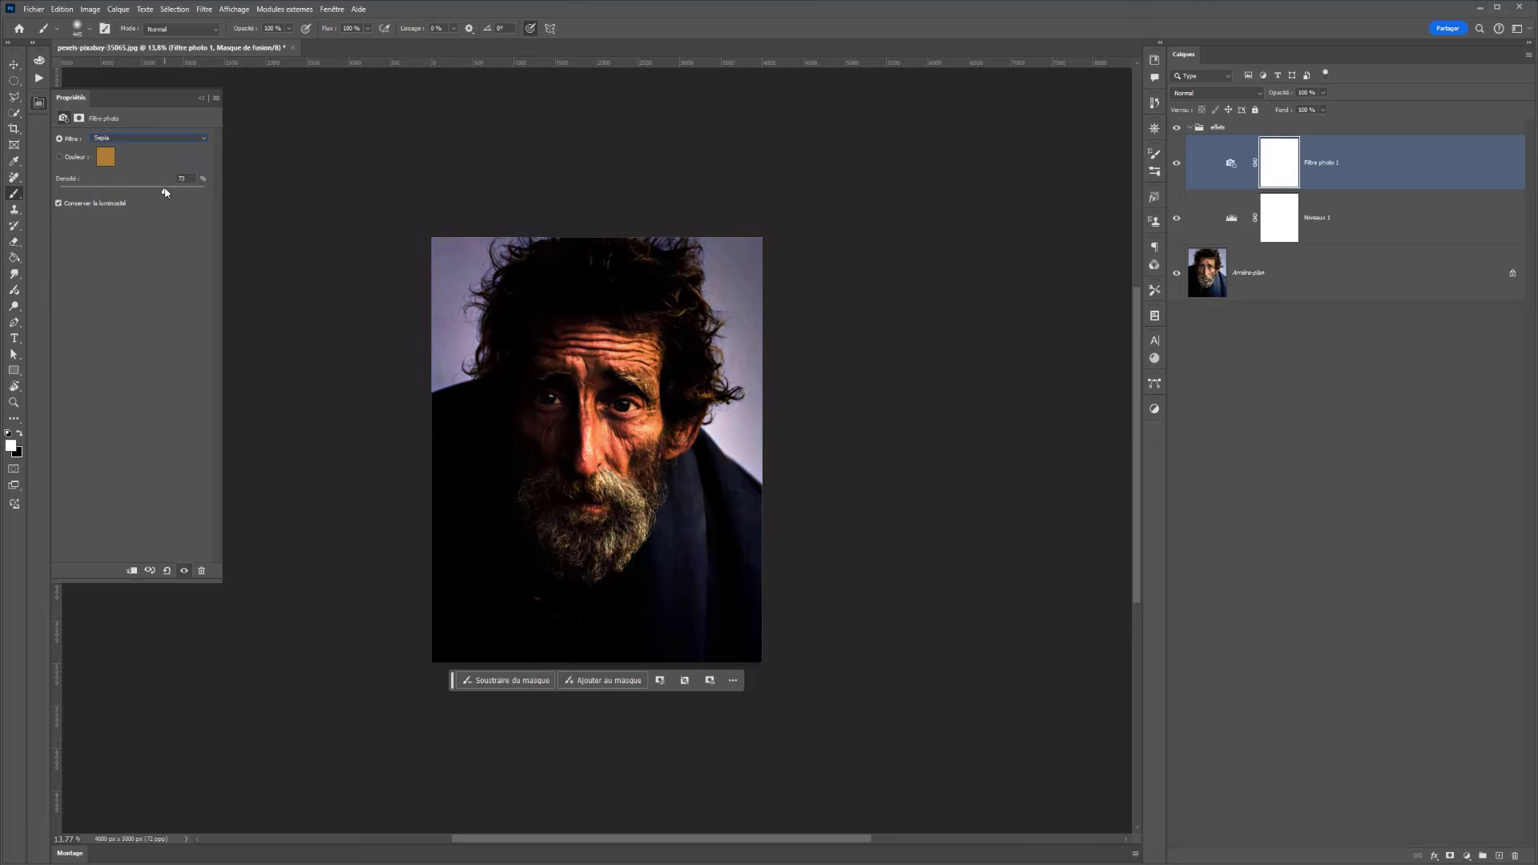
{"action": "left_click_drag", "start_coordinate": [165, 192], "coordinate": [226, 187]}
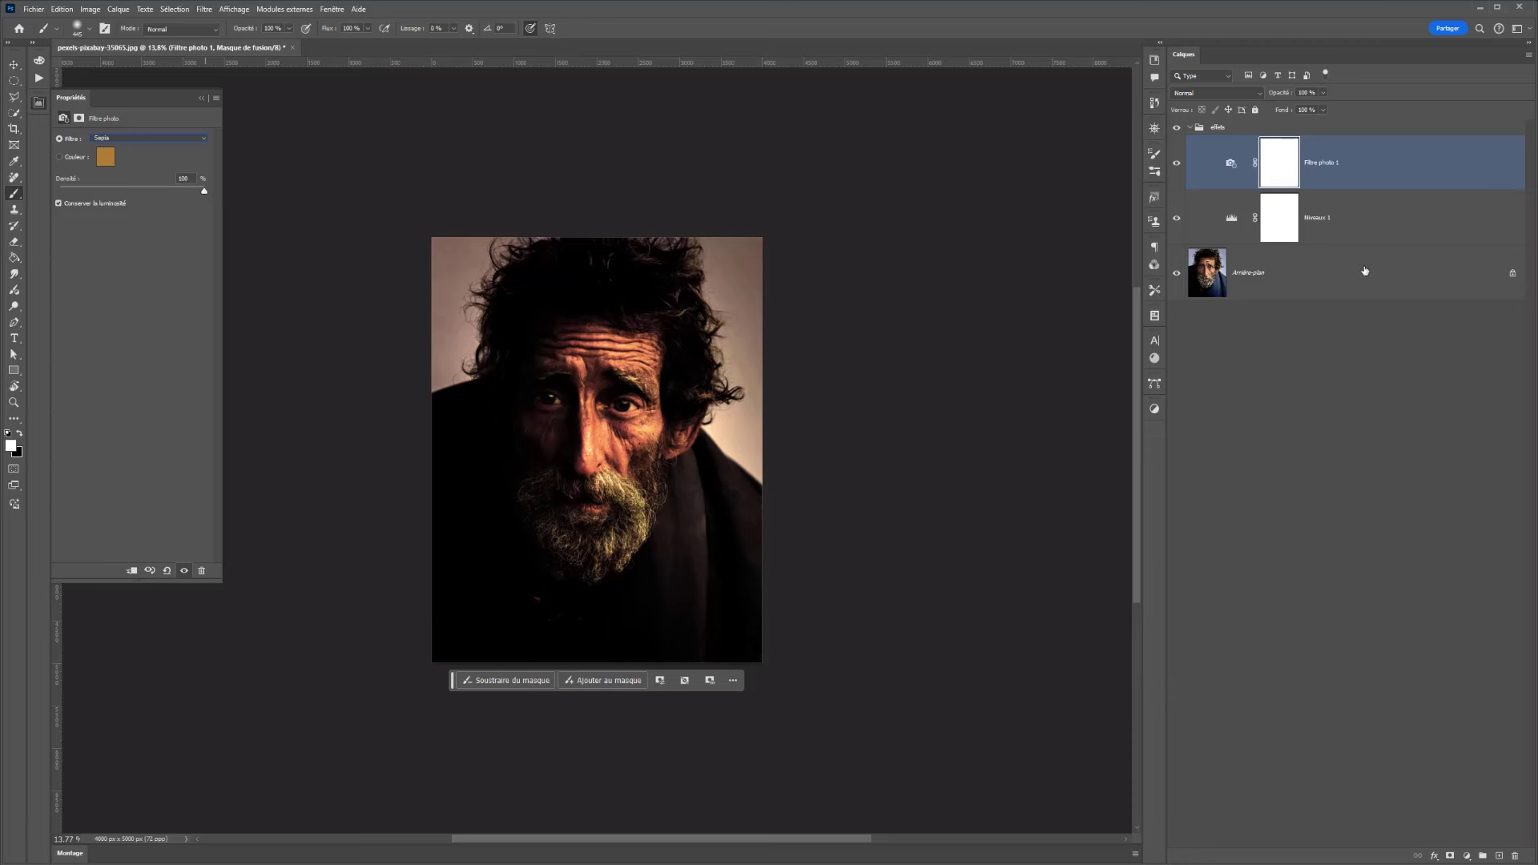
Step: Add a second Levels adjustment with midtones strongly darkened to about 0.12, and invert its mask to black
{"action": "left_click", "coordinate": [1466, 856]}
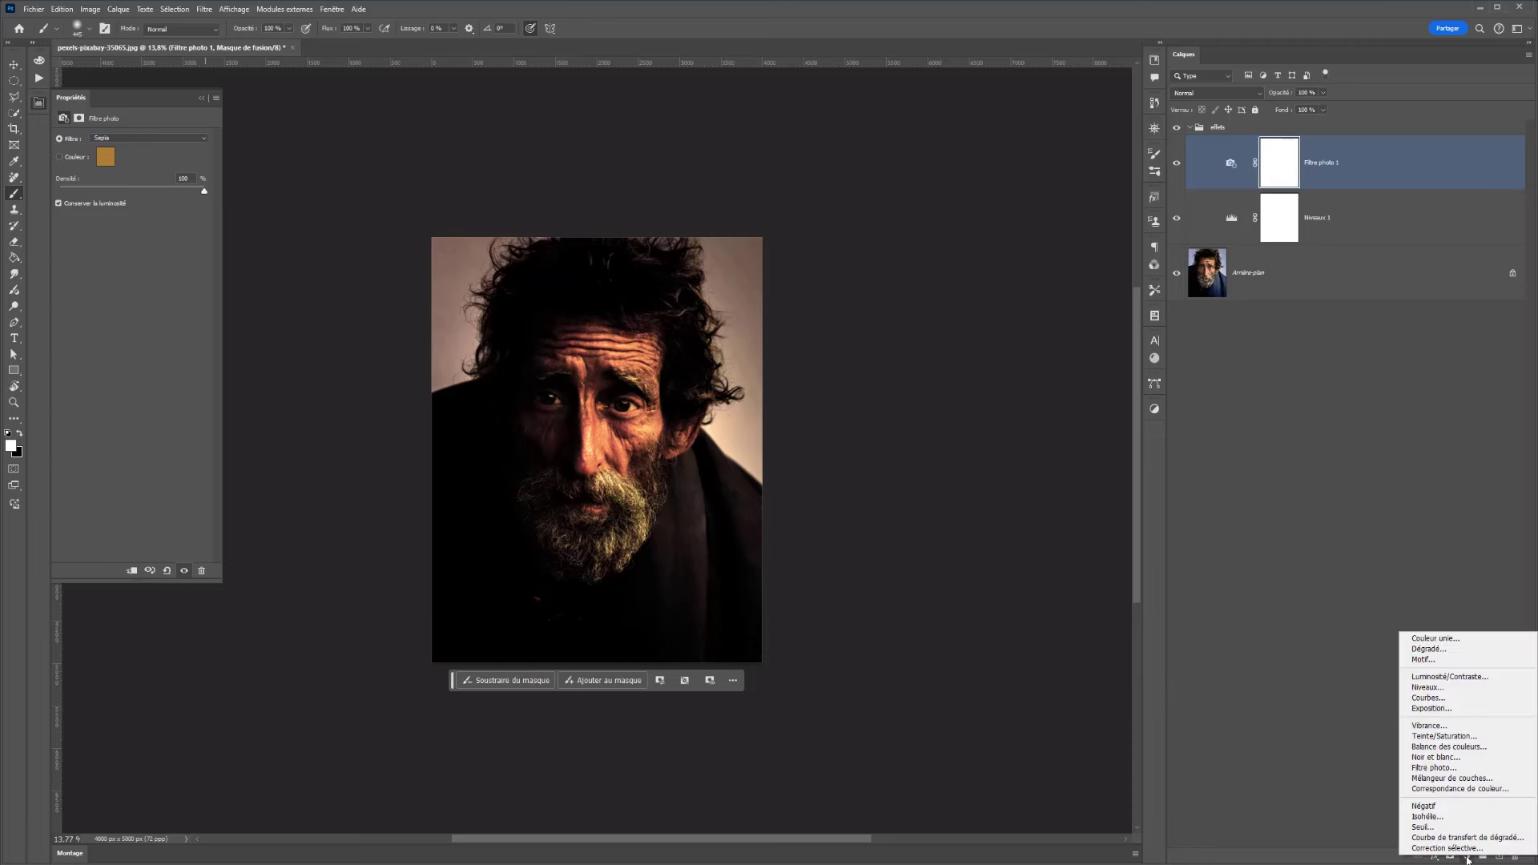
{"action": "left_click", "coordinate": [1433, 689]}
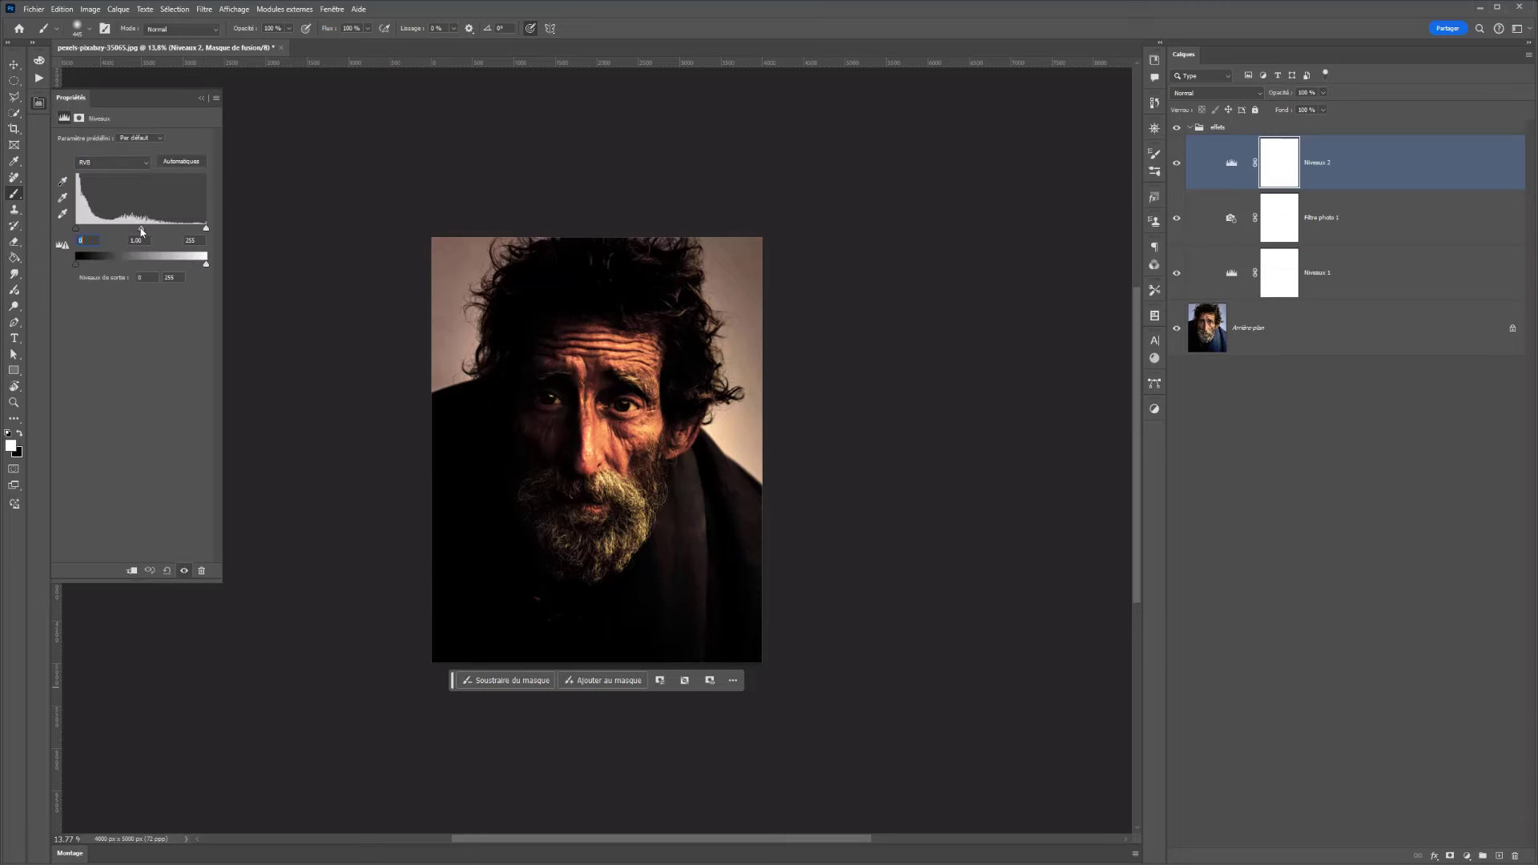
{"action": "left_click_drag", "start_coordinate": [142, 231], "coordinate": [197, 234]}
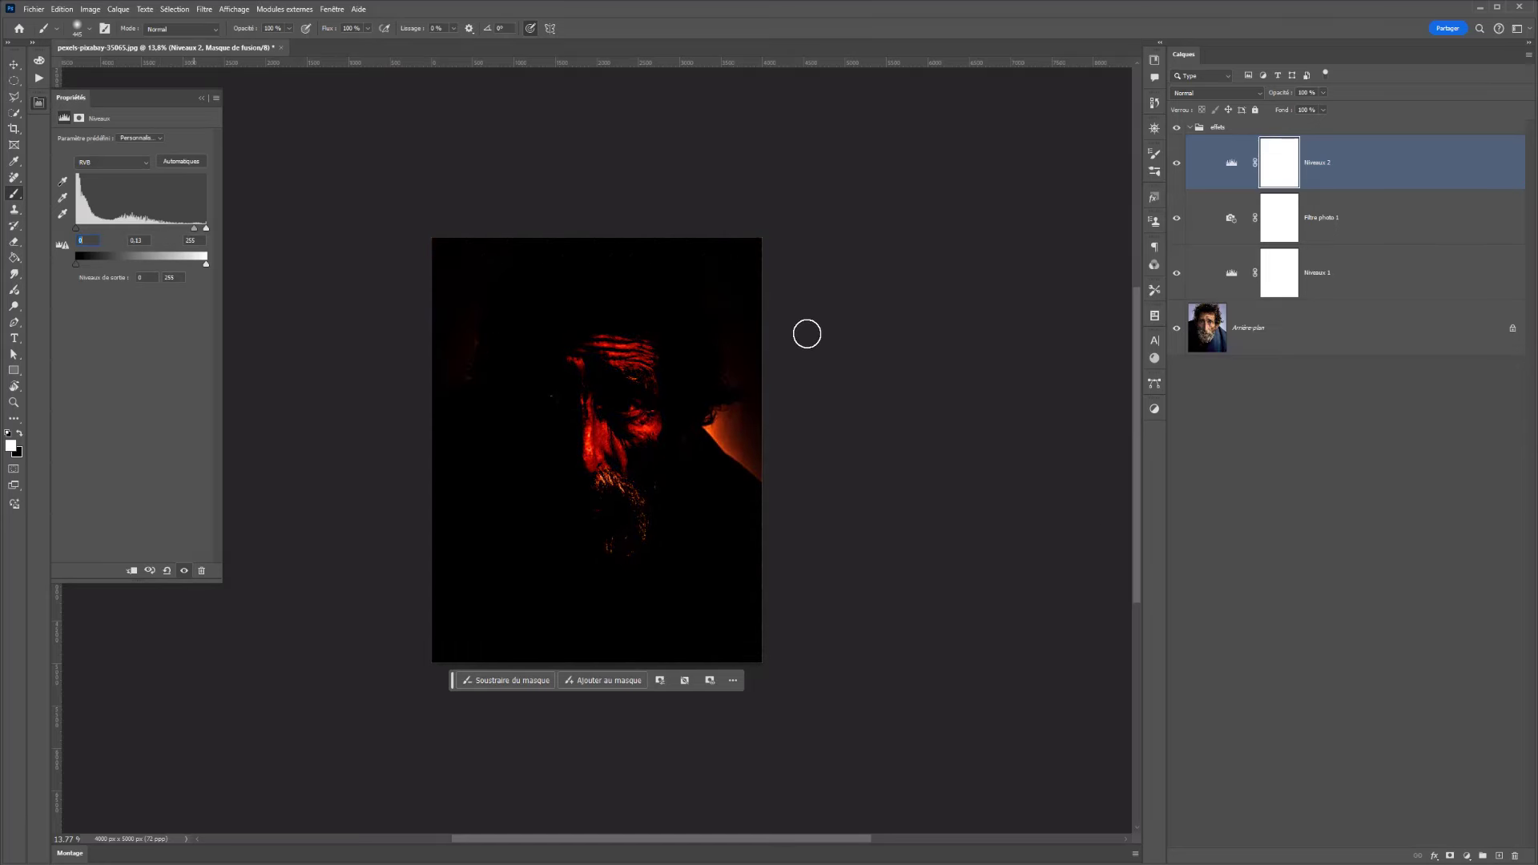
{"action": "key", "text": "ctrl+i"}
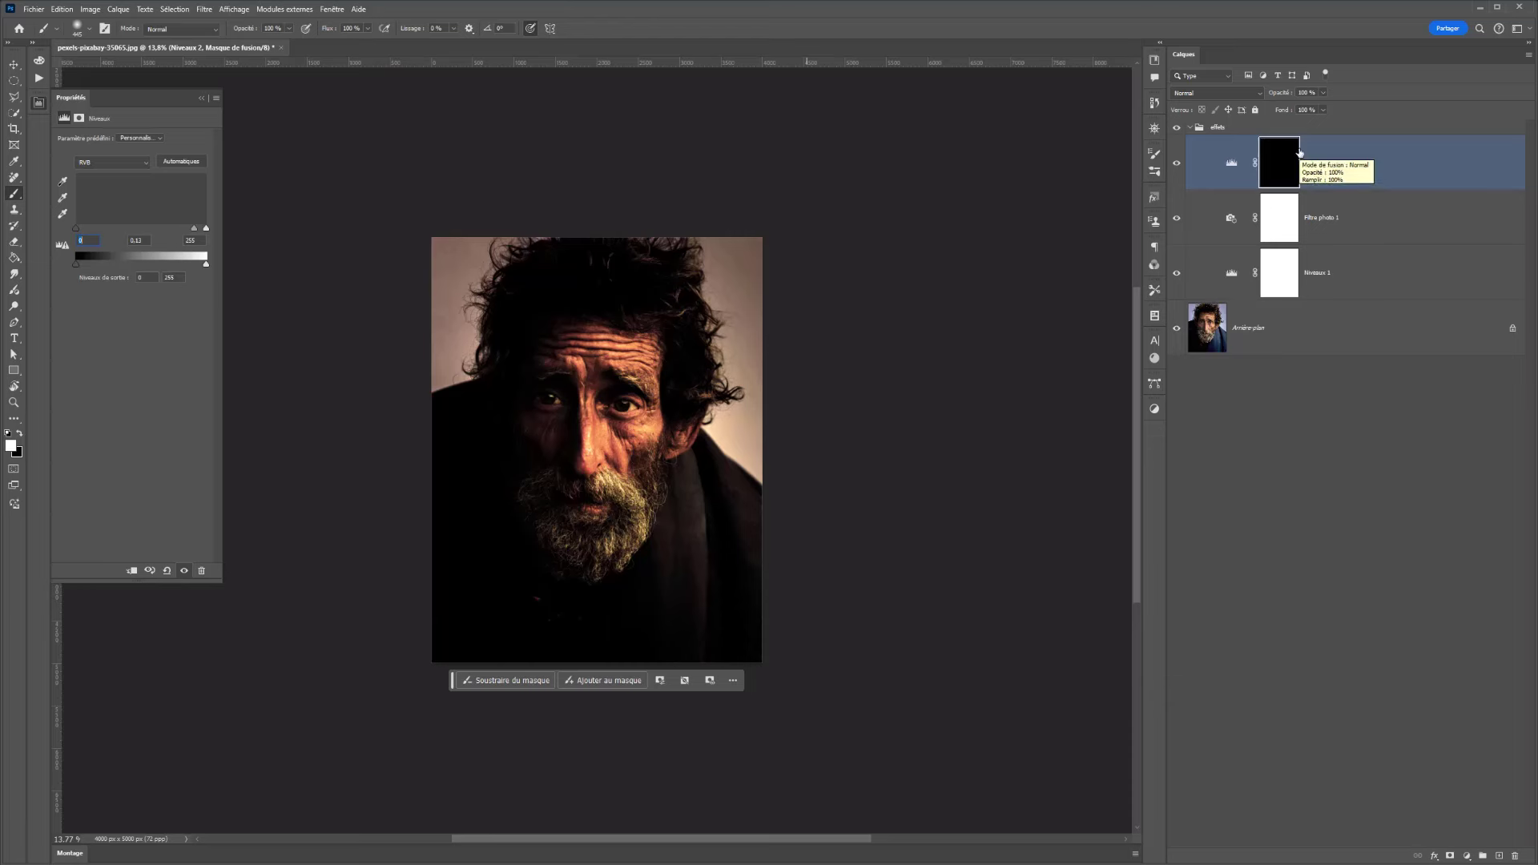
Step: Paint white on the second Levels mask with a large soft brush to darken the background around the man's head
{"action": "key", "text": "ctrl+2"}
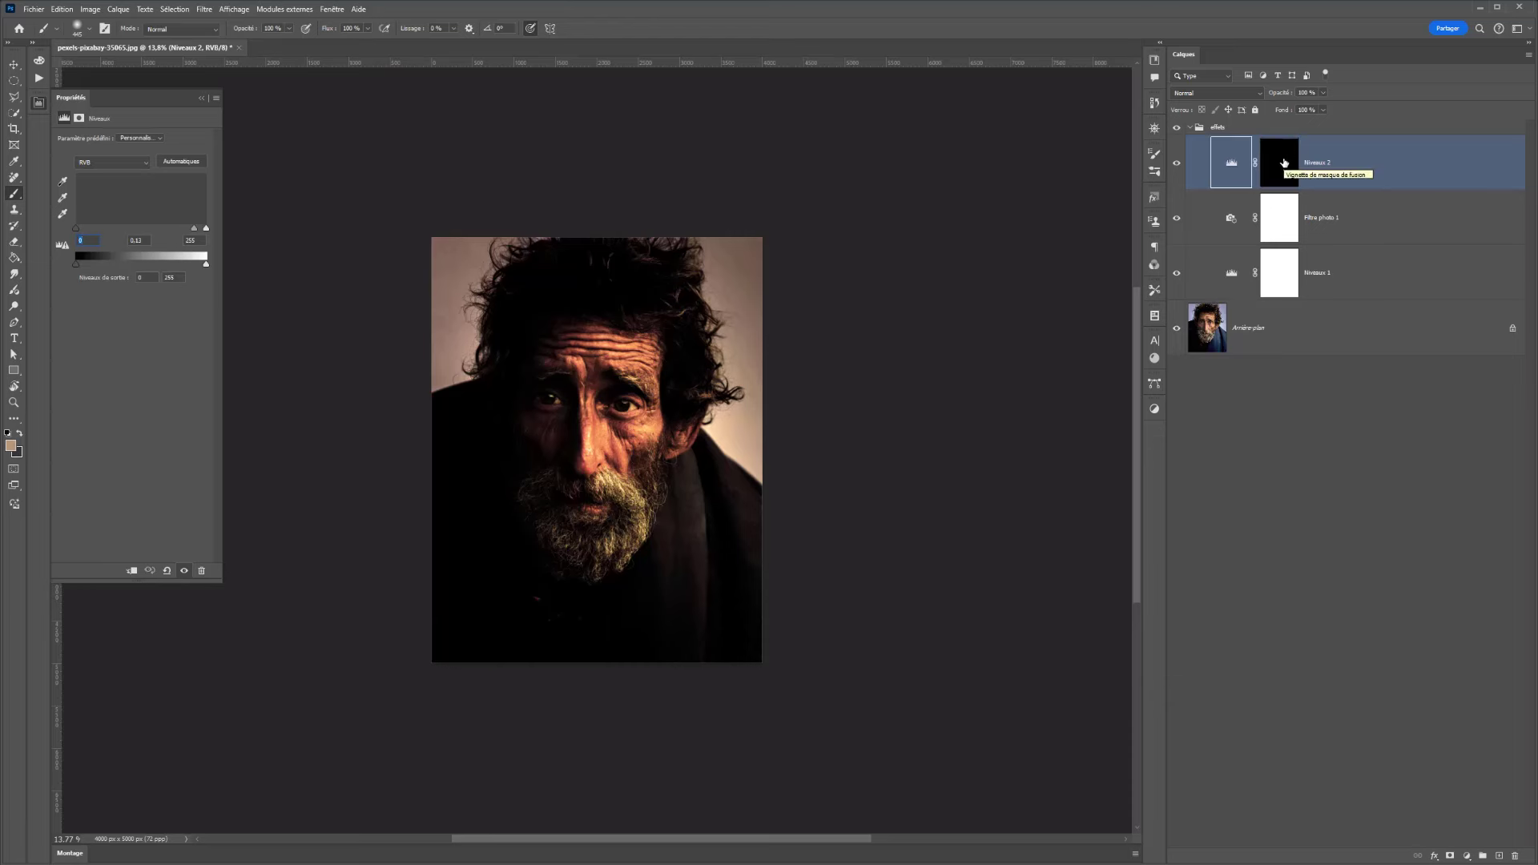
{"action": "left_click", "coordinate": [1283, 163]}
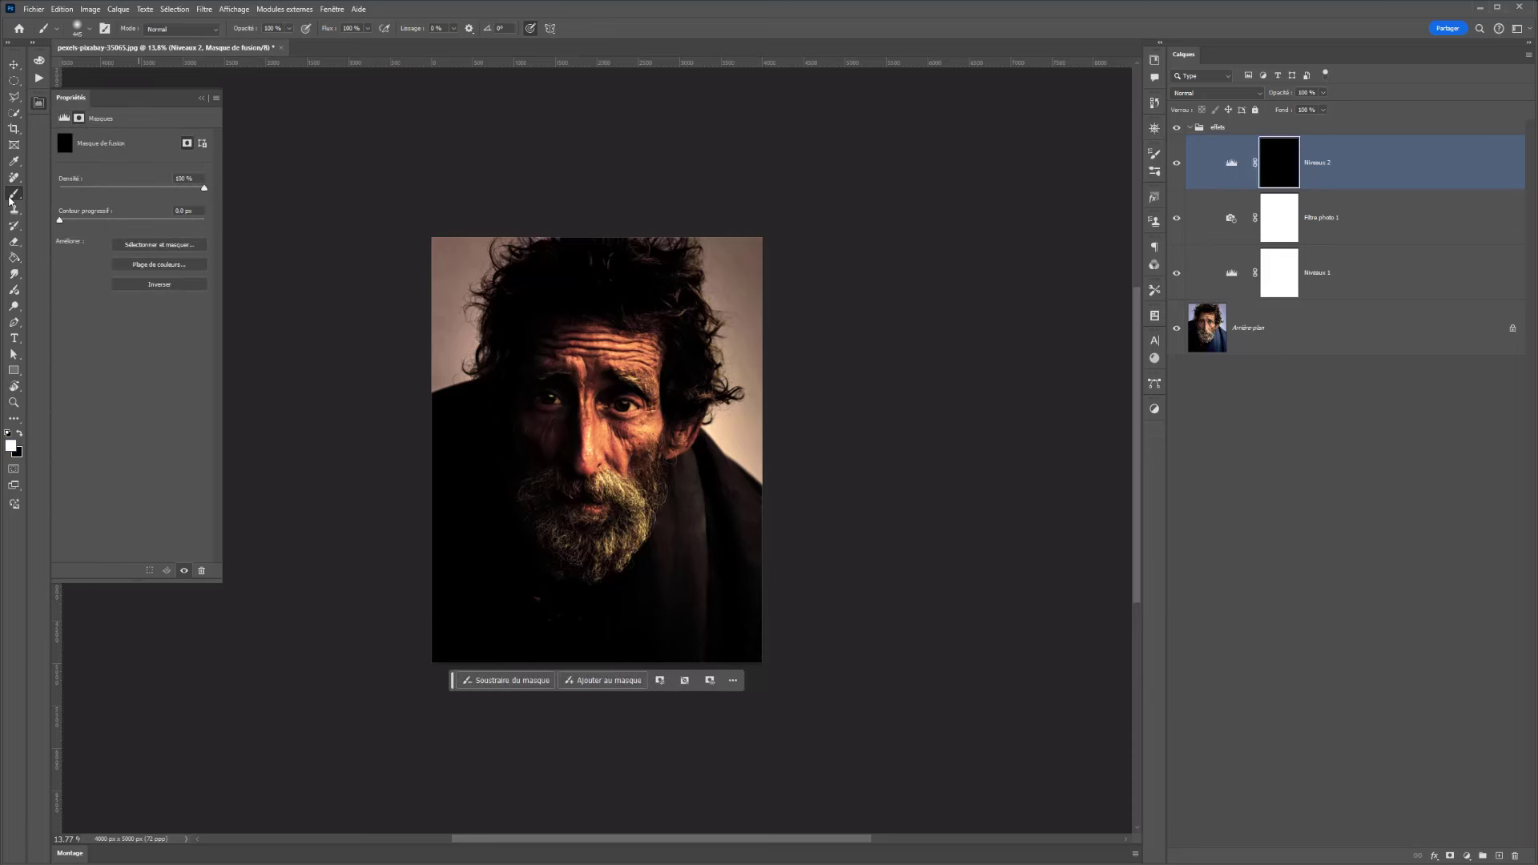
{"action": "right_click", "coordinate": [392, 233]}
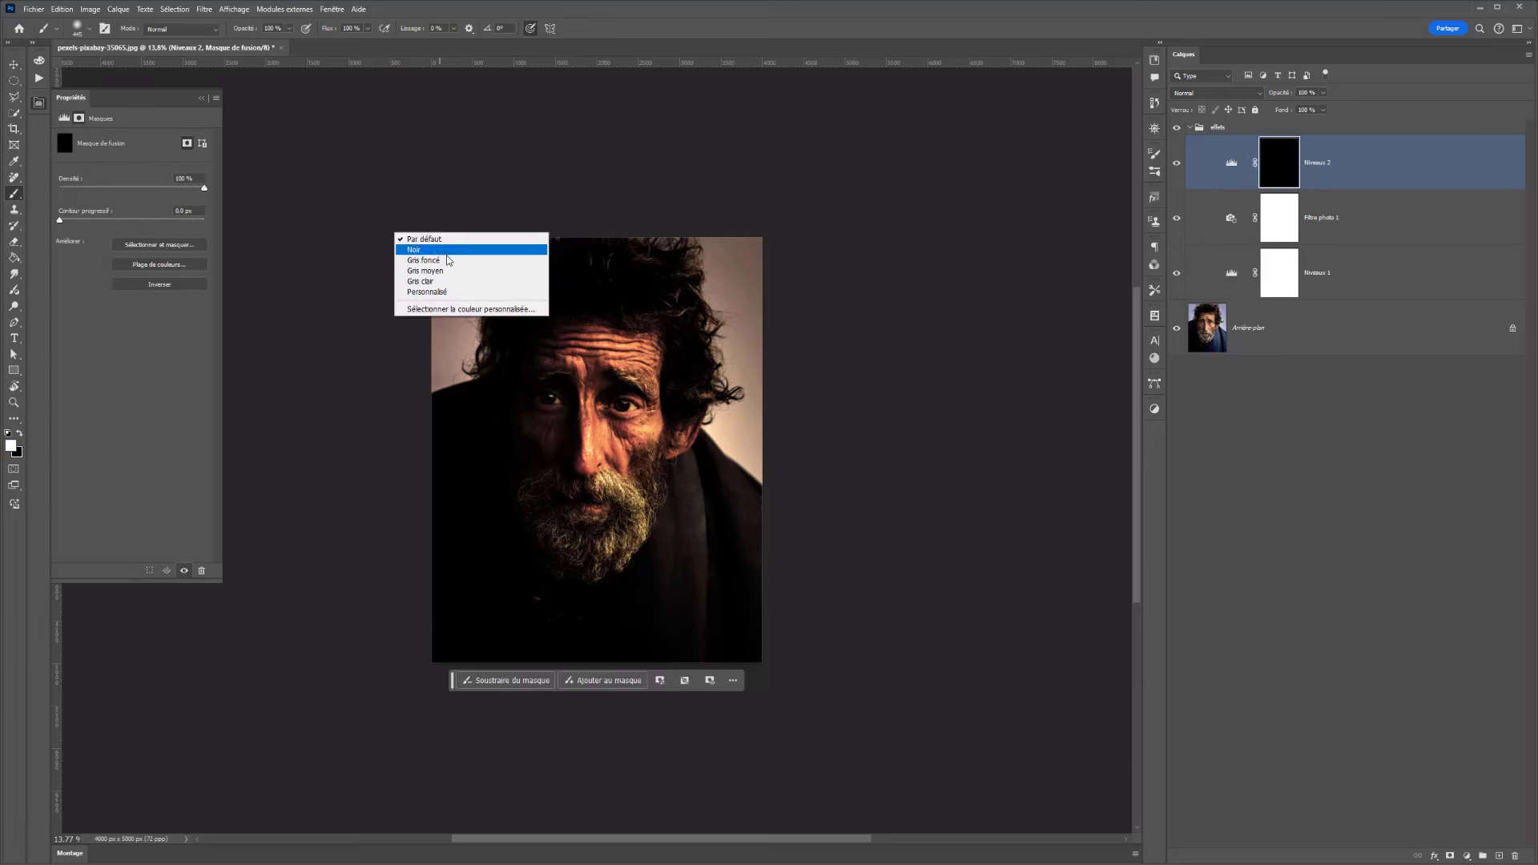
{"action": "right_click", "coordinate": [610, 380]}
{"action": "left_click", "coordinate": [748, 410]}
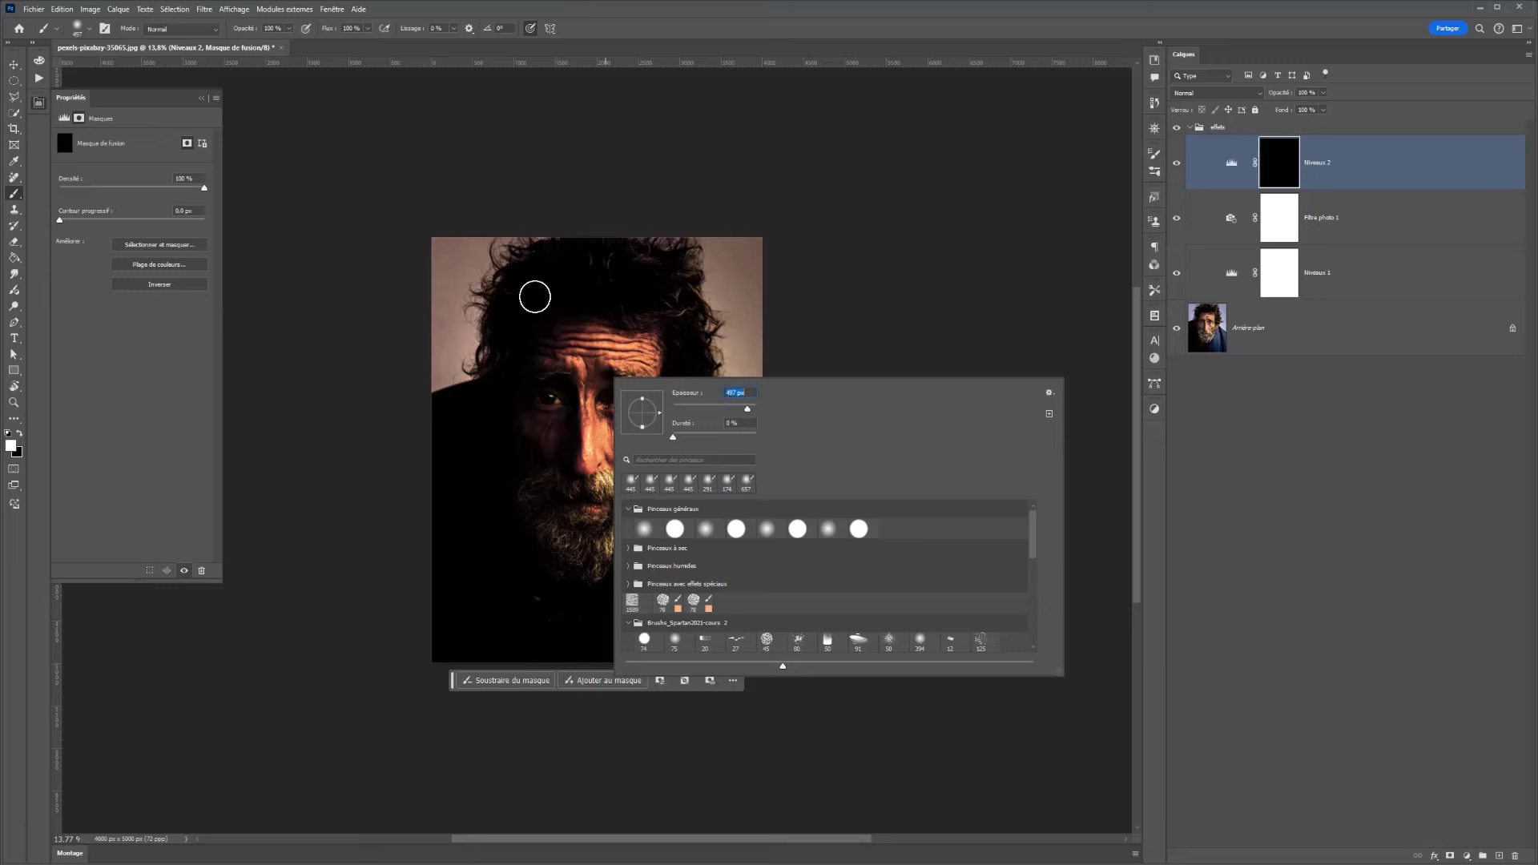
{"action": "left_click_drag", "start_coordinate": [460, 239], "coordinate": [431, 304]}
{"action": "mouse_move", "coordinate": [497, 209]}
{"action": "left_mouse_down"}
{"action": "mouse_move", "coordinate": [414, 380]}
{"action": "mouse_move", "coordinate": [497, 220]}
{"action": "mouse_move", "coordinate": [480, 285]}
{"action": "mouse_move", "coordinate": [525, 230]}
{"action": "mouse_move", "coordinate": [431, 374]}
{"action": "mouse_move", "coordinate": [492, 338]}
{"action": "mouse_move", "coordinate": [434, 386]}
{"action": "mouse_move", "coordinate": [477, 366]}
{"action": "mouse_move", "coordinate": [423, 396]}
{"action": "mouse_move", "coordinate": [487, 327]}
{"action": "mouse_move", "coordinate": [513, 199]}
{"action": "mouse_move", "coordinate": [524, 237]}
{"action": "mouse_move", "coordinate": [589, 225]}
{"action": "mouse_move", "coordinate": [487, 248]}
{"action": "mouse_move", "coordinate": [648, 235]}
{"action": "mouse_move", "coordinate": [759, 265]}
{"action": "left_mouse_up"}
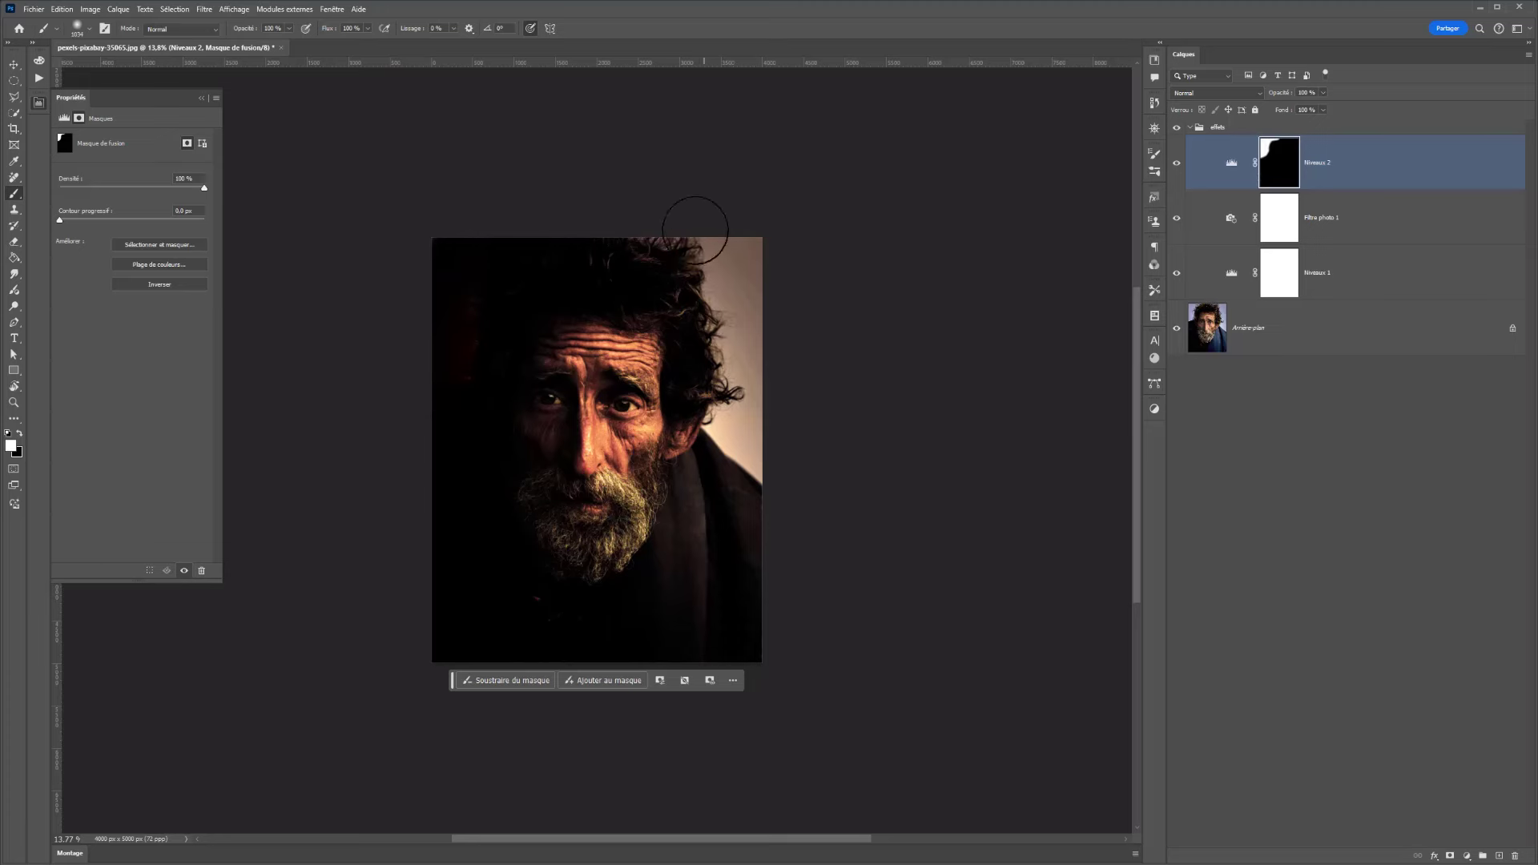
{"action": "mouse_move", "coordinate": [697, 226]}
{"action": "left_mouse_down"}
{"action": "mouse_move", "coordinate": [796, 258]}
{"action": "mouse_move", "coordinate": [685, 252]}
{"action": "mouse_move", "coordinate": [727, 272]}
{"action": "mouse_move", "coordinate": [758, 346]}
{"action": "mouse_move", "coordinate": [743, 350]}
{"action": "mouse_move", "coordinate": [727, 276]}
{"action": "mouse_move", "coordinate": [736, 359]}
{"action": "mouse_move", "coordinate": [787, 455]}
{"action": "mouse_move", "coordinate": [776, 465]}
{"action": "mouse_move", "coordinate": [723, 383]}
{"action": "mouse_move", "coordinate": [766, 447]}
{"action": "left_mouse_up"}
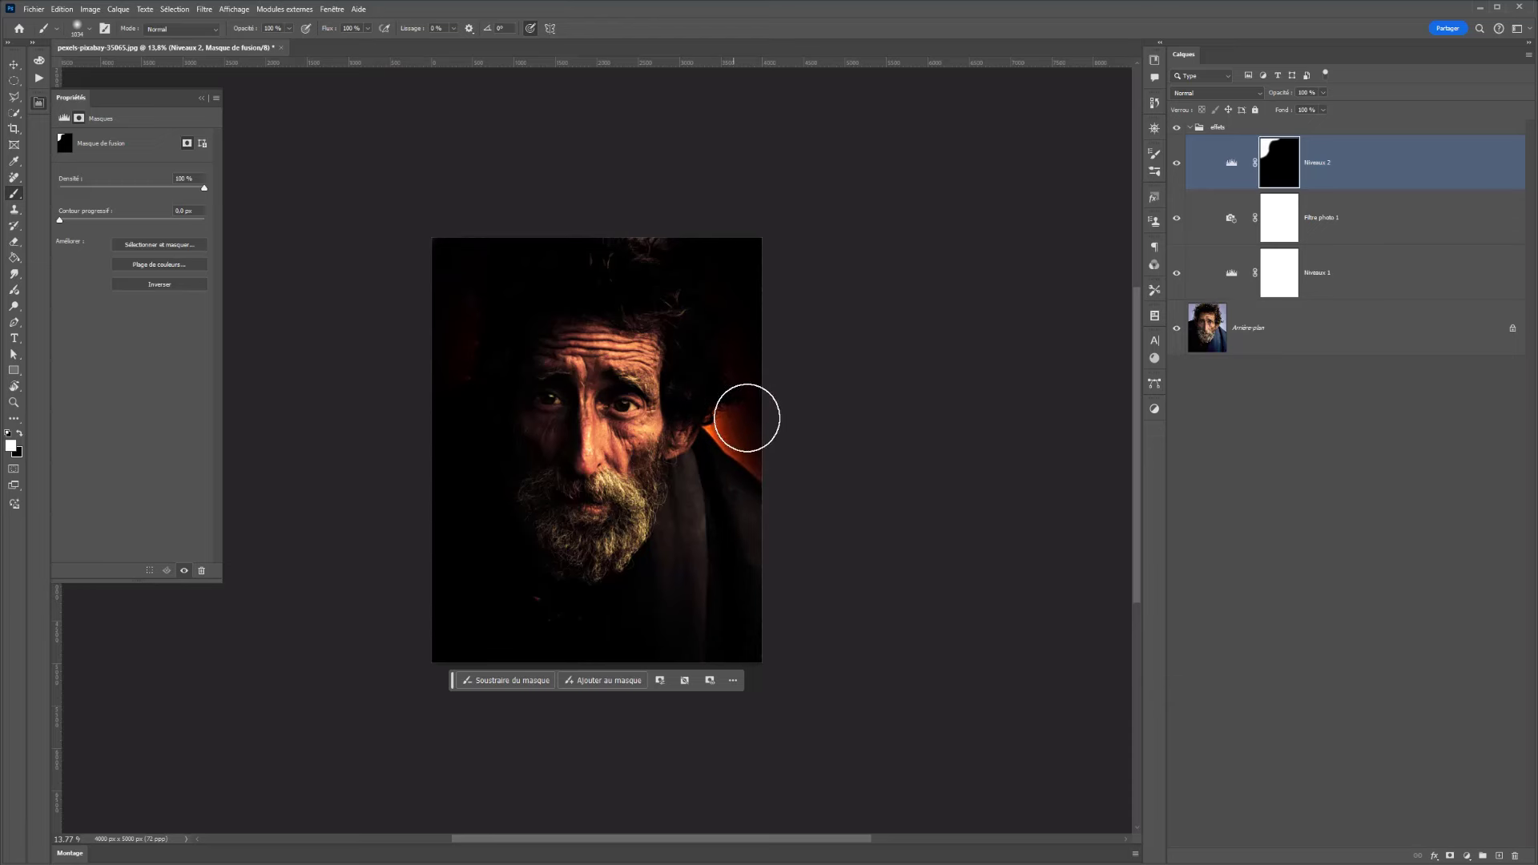
{"action": "mouse_move", "coordinate": [742, 247]}
{"action": "left_mouse_down"}
{"action": "mouse_move", "coordinate": [699, 224]}
{"action": "mouse_move", "coordinate": [522, 193]}
{"action": "mouse_move", "coordinate": [723, 195]}
{"action": "mouse_move", "coordinate": [442, 216]}
{"action": "left_mouse_up"}
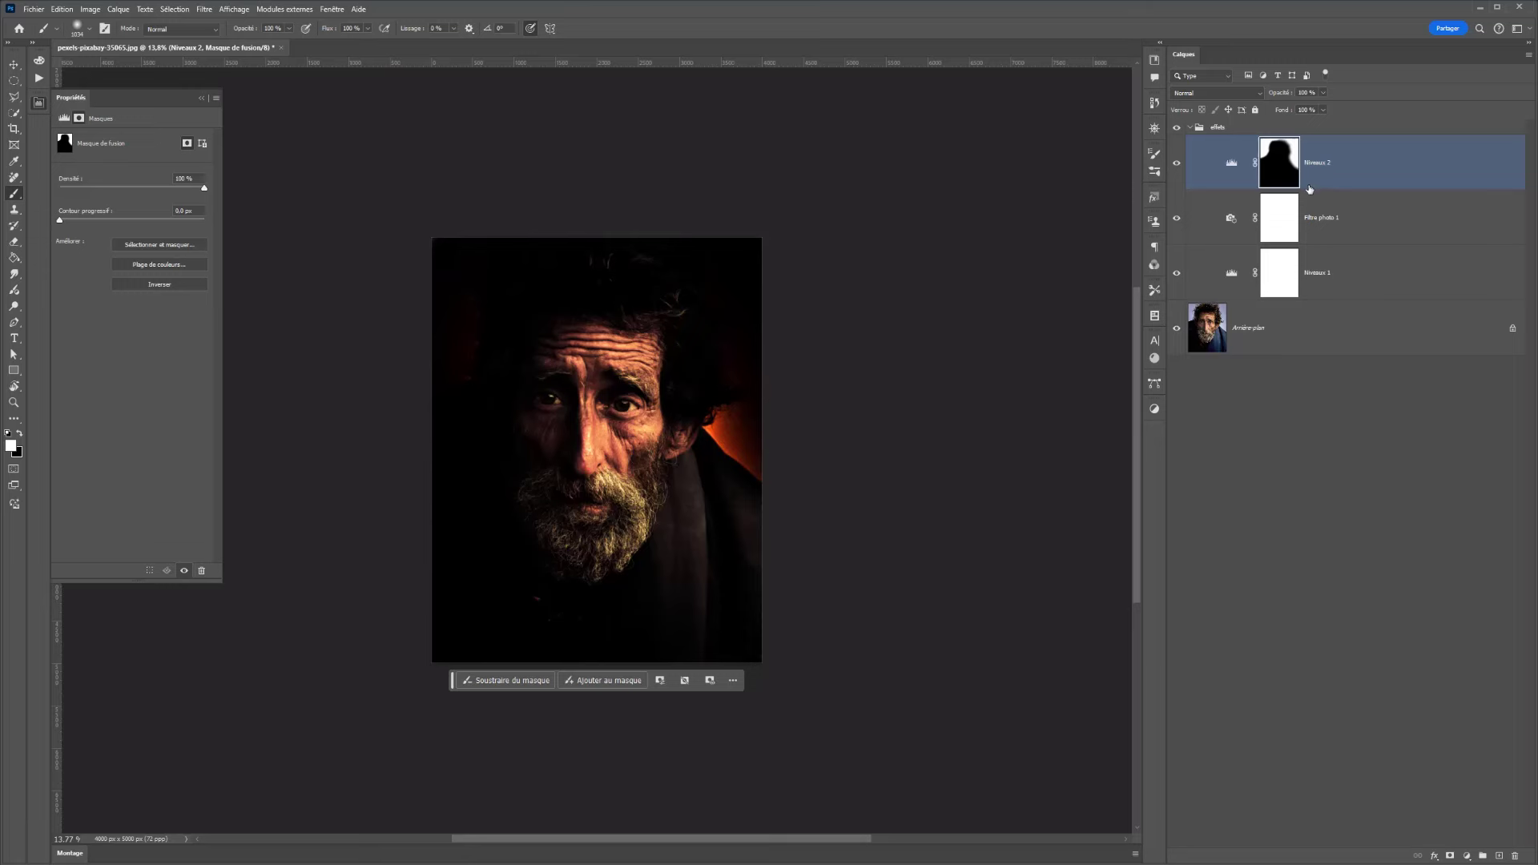
Step: Try lightening the lit cheek by painting black on the first Levels layer's mask, and undo the strokes
{"action": "left_click", "coordinate": [1345, 164]}
{"action": "left_click", "coordinate": [1287, 229]}
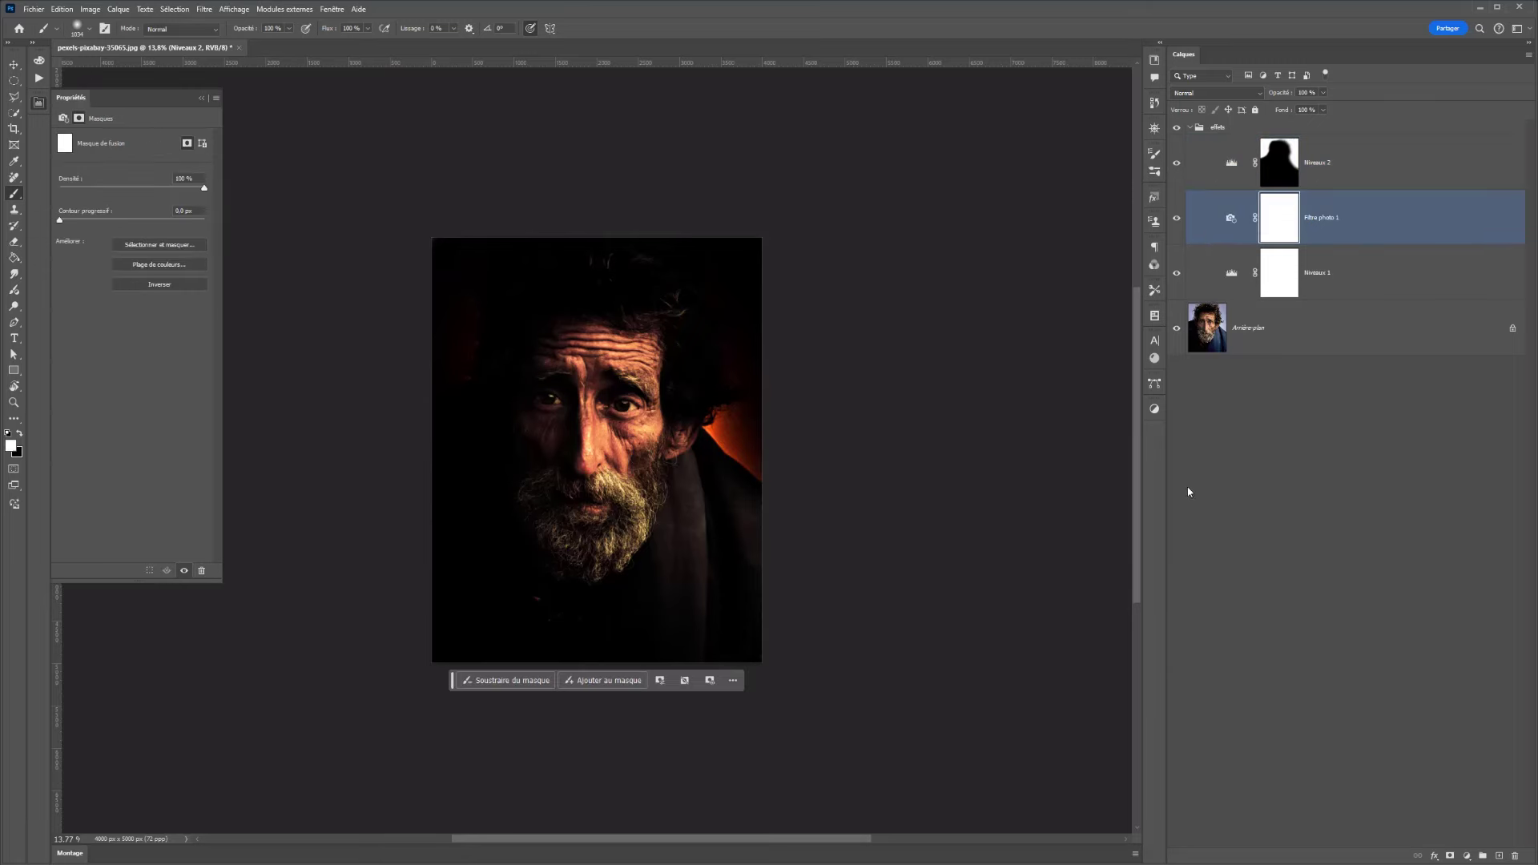
{"action": "left_click", "coordinate": [1331, 272]}
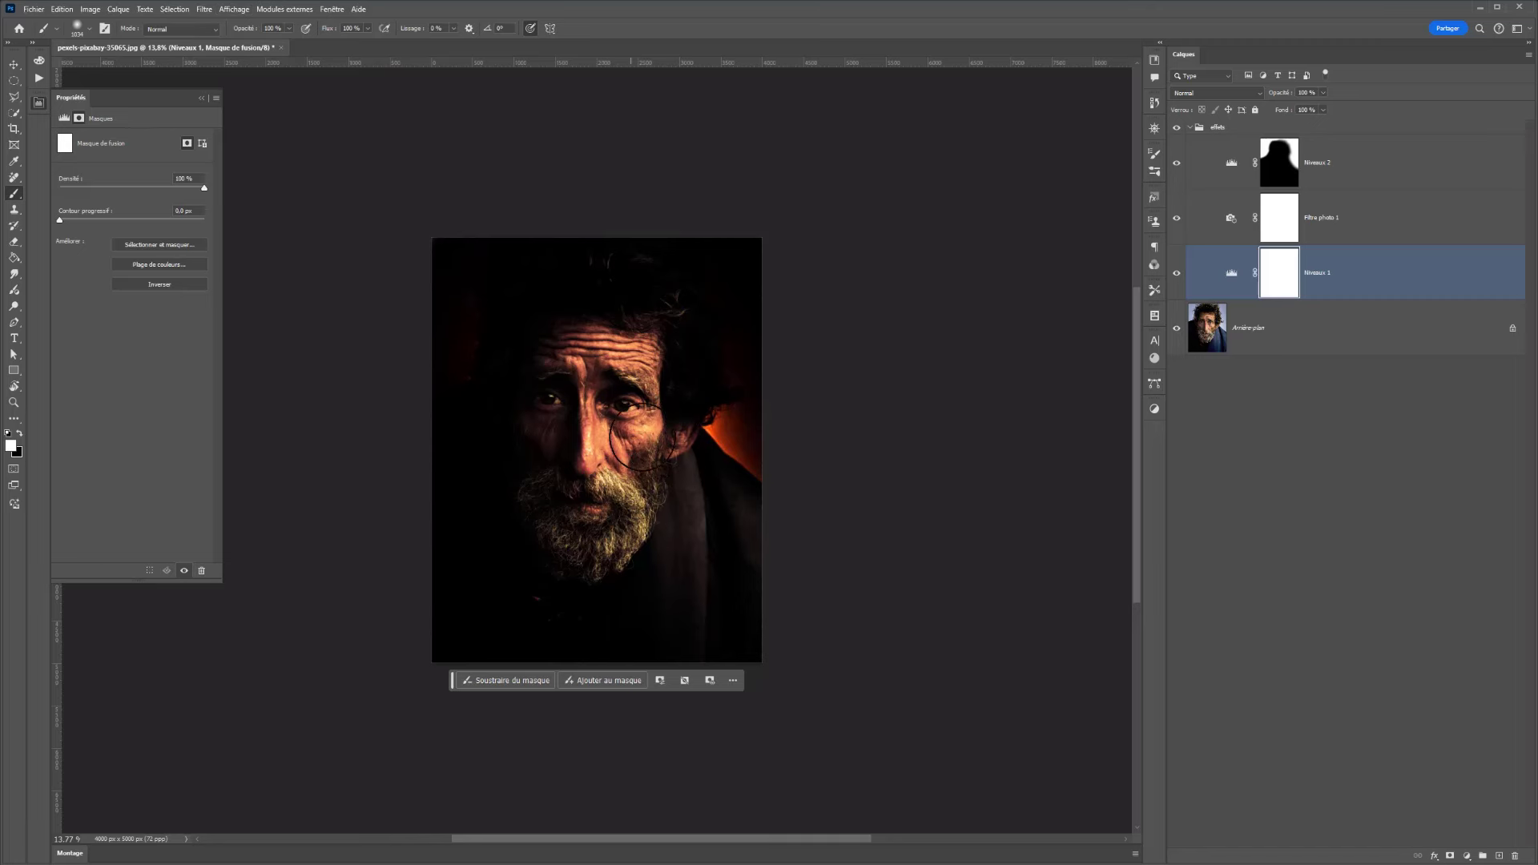
{"action": "right_click", "coordinate": [651, 467]}
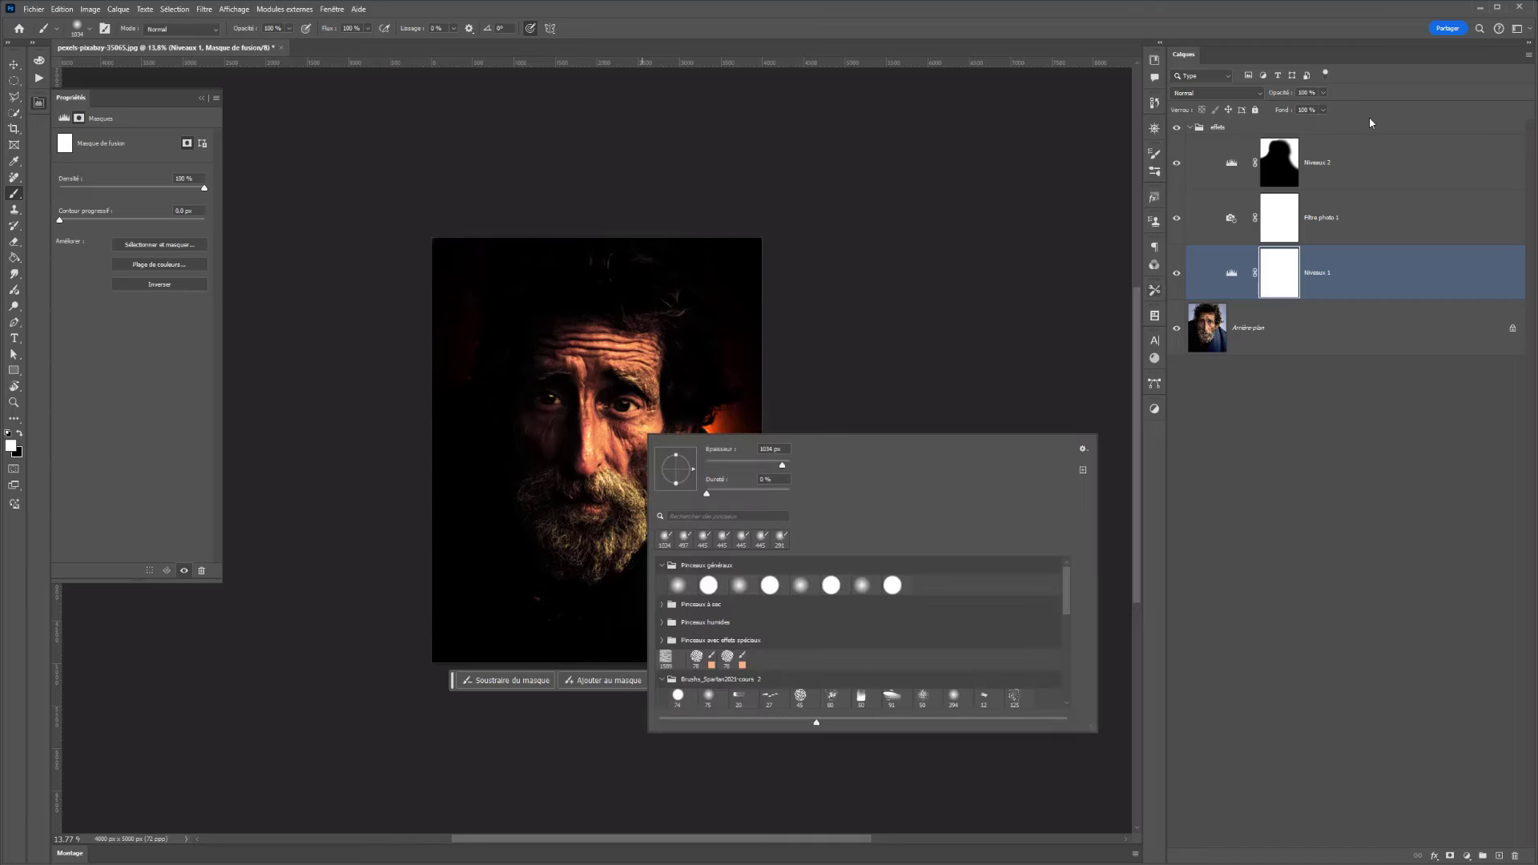
{"action": "left_click", "coordinate": [1282, 300]}
{"action": "left_click", "coordinate": [1294, 274]}
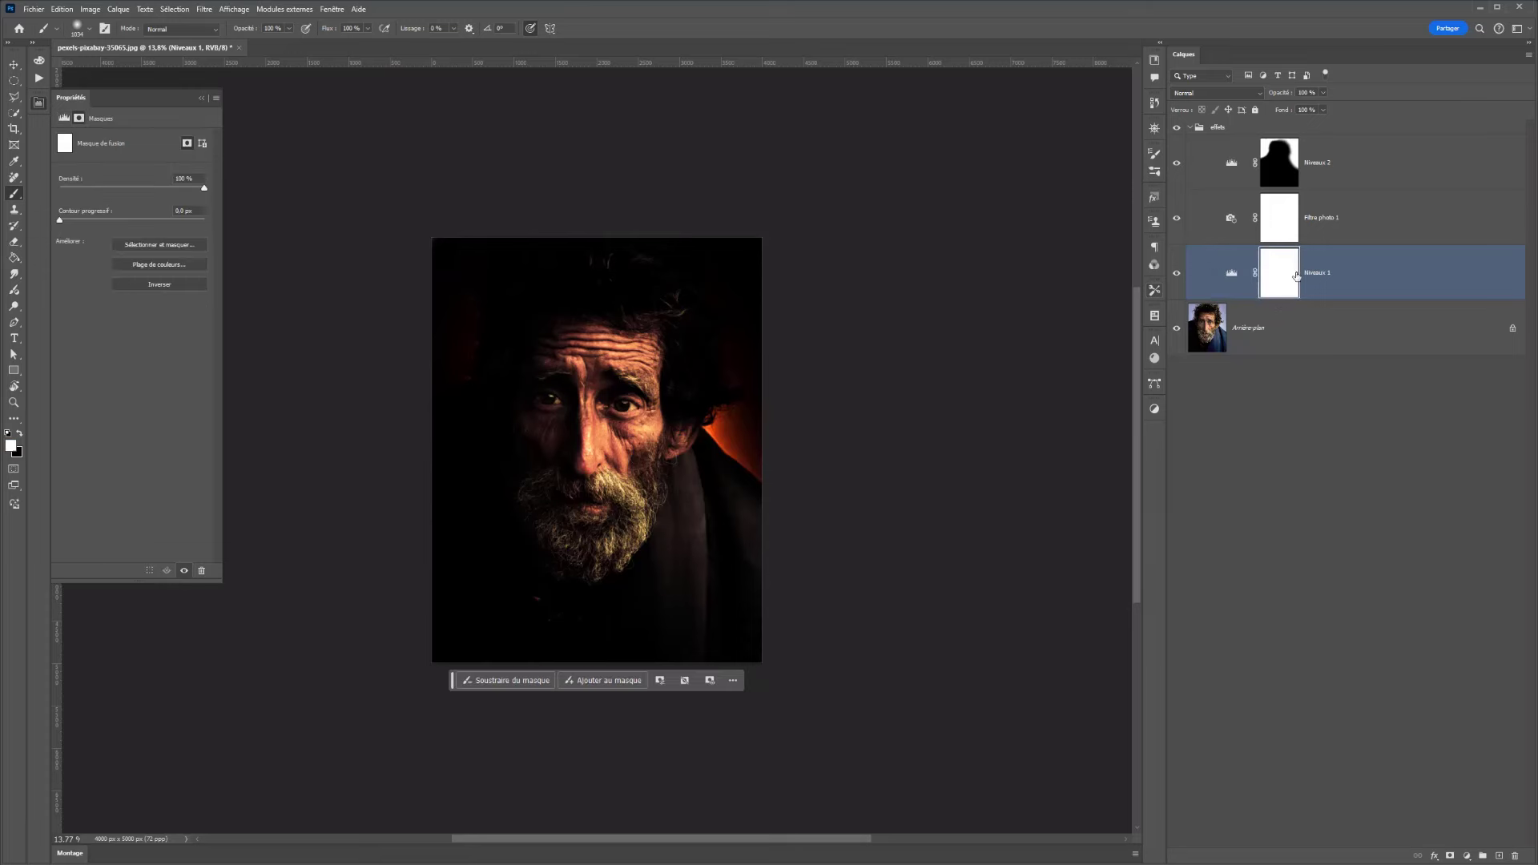
{"action": "key", "text": "x"}
{"action": "left_click_drag", "start_coordinate": [647, 393], "coordinate": [640, 433]}
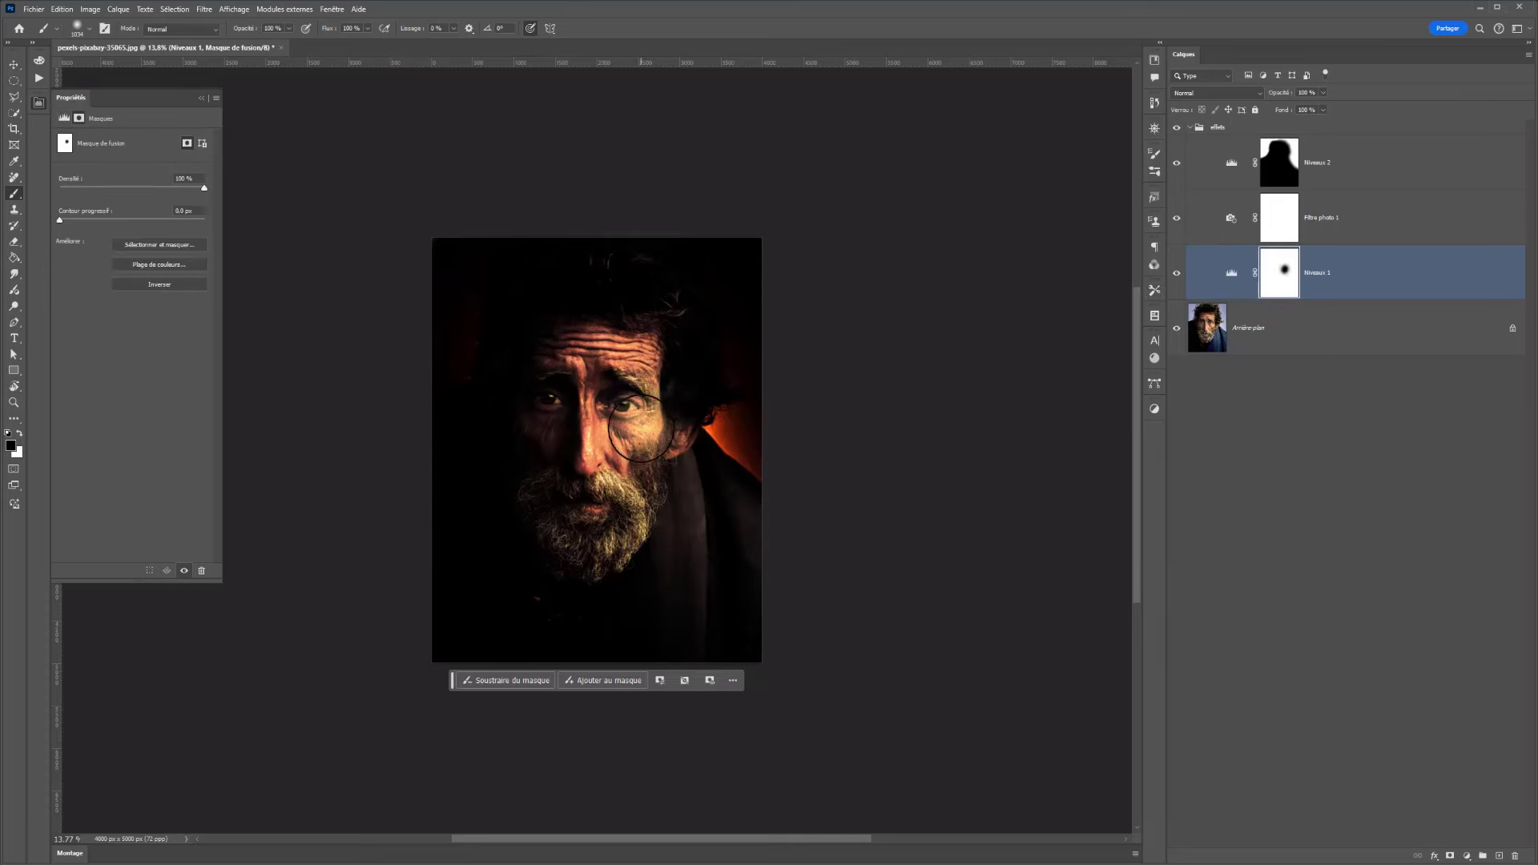
{"action": "key", "text": "ctrl+z"}
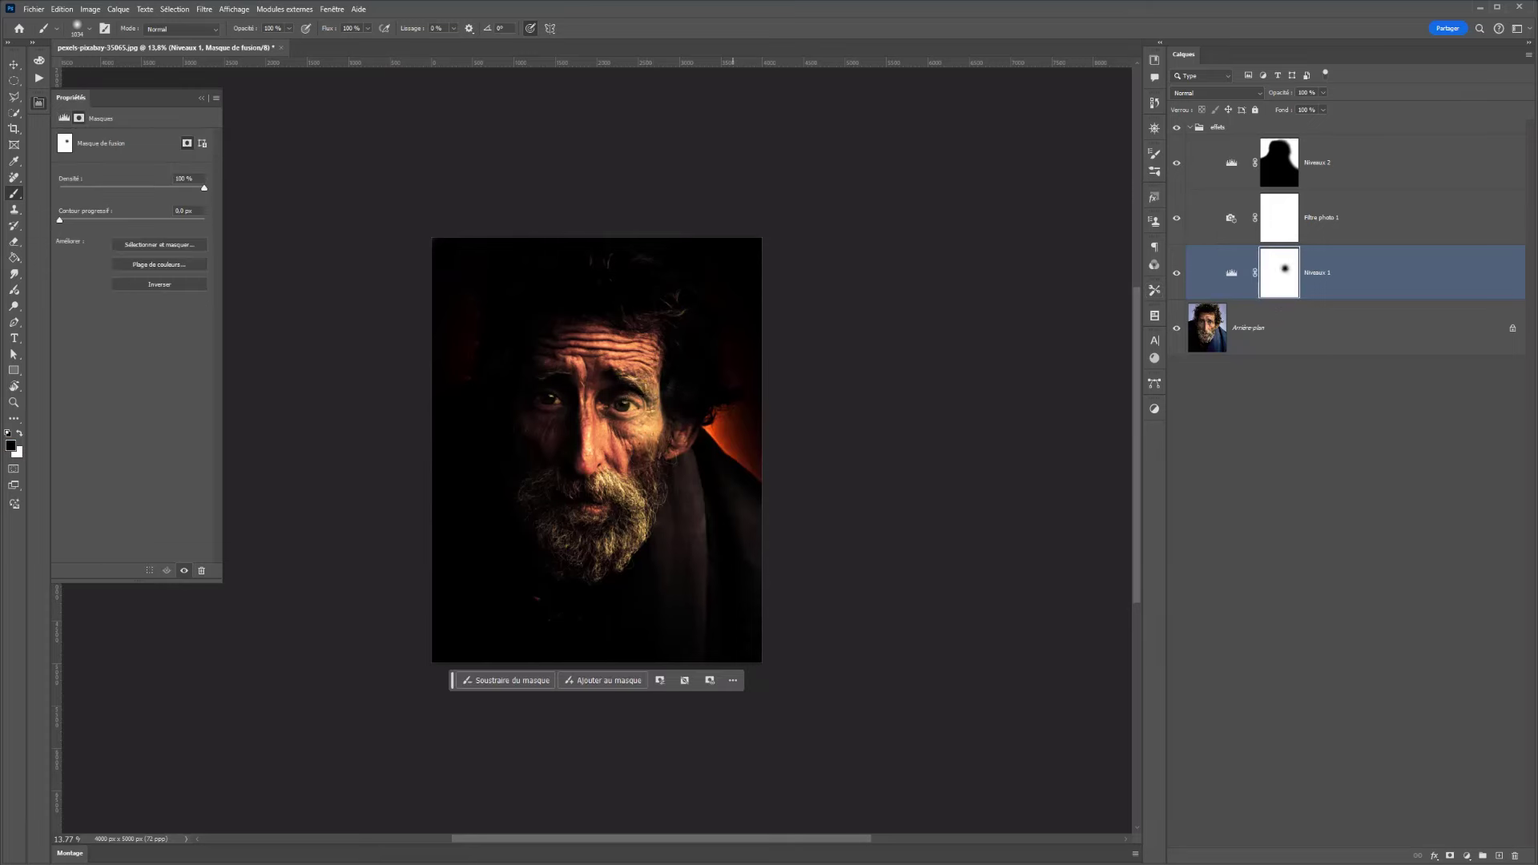
{"action": "key", "text": "ctrl+z"}
Step: Add a Brightness/Contrast adjustment above the second Levels layer with brightness at about 50, and invert its mask to black
{"action": "left_click", "coordinate": [1322, 129]}
{"action": "left_click", "coordinate": [1329, 163]}
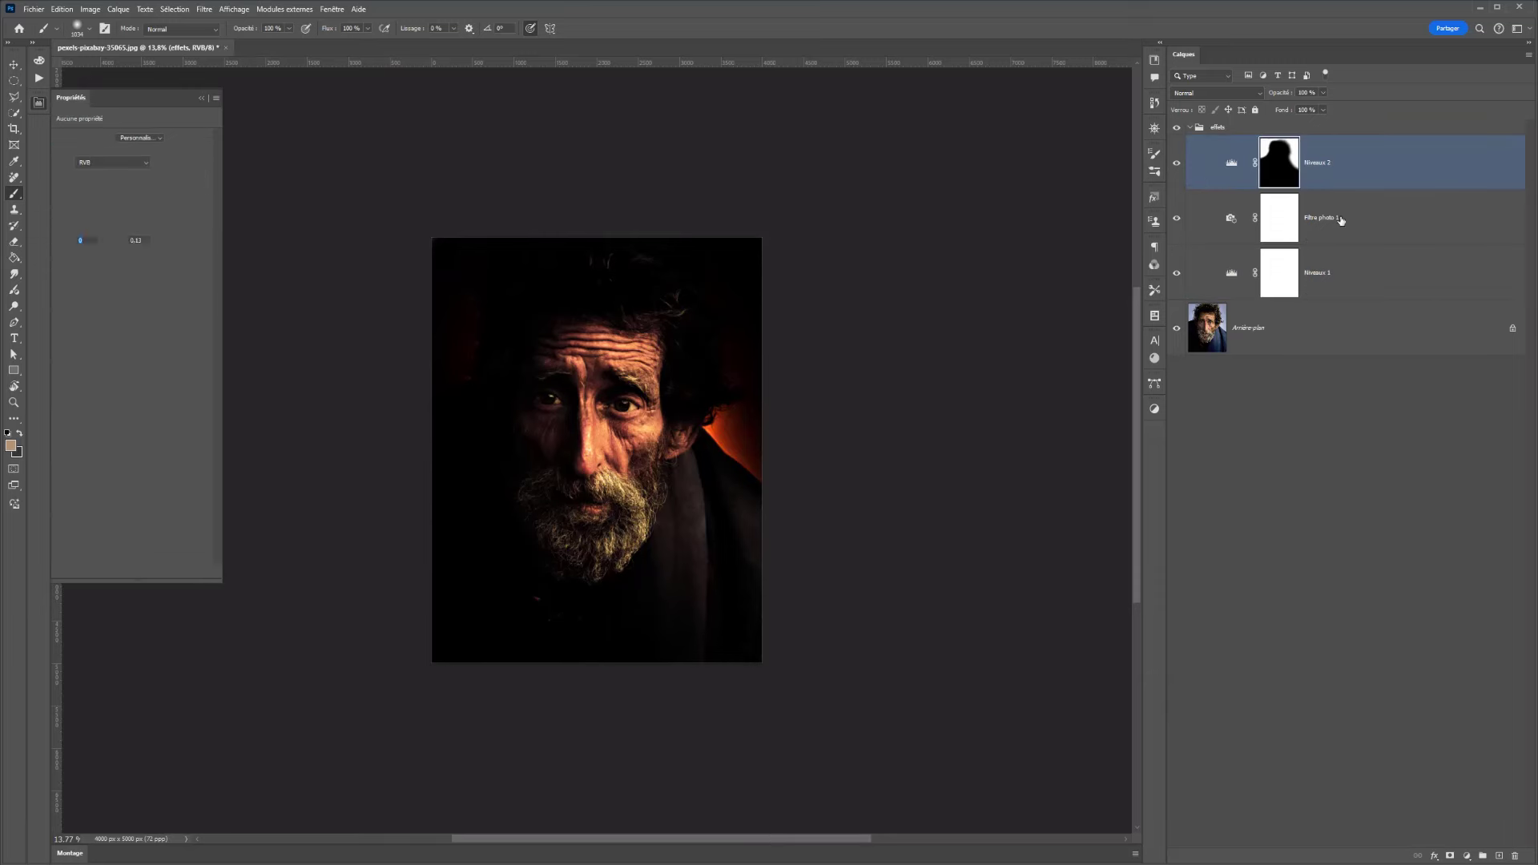
{"action": "left_click", "coordinate": [1468, 855]}
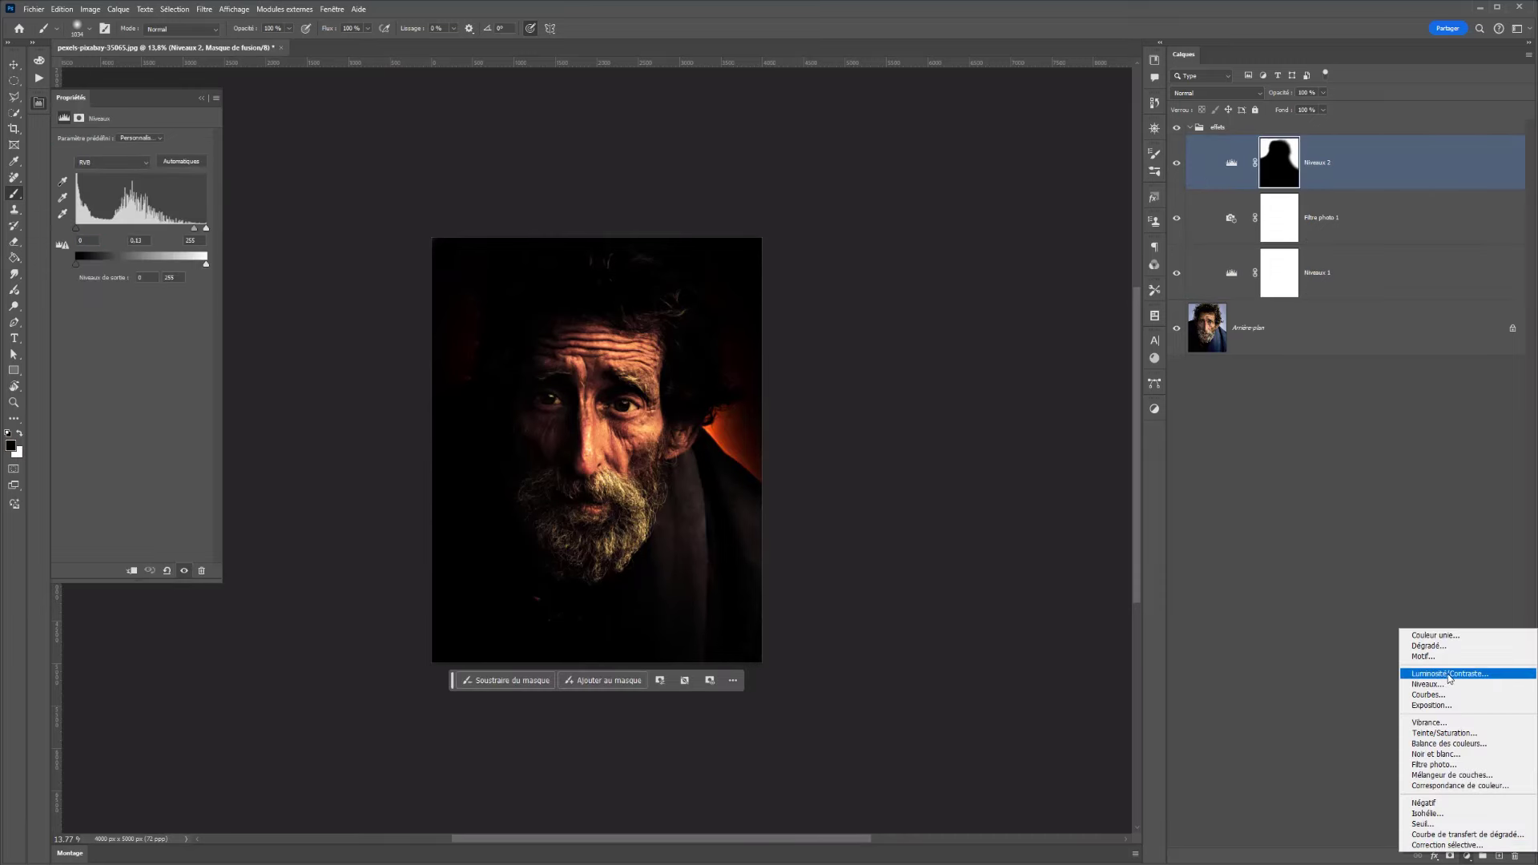
{"action": "left_click", "coordinate": [1438, 683]}
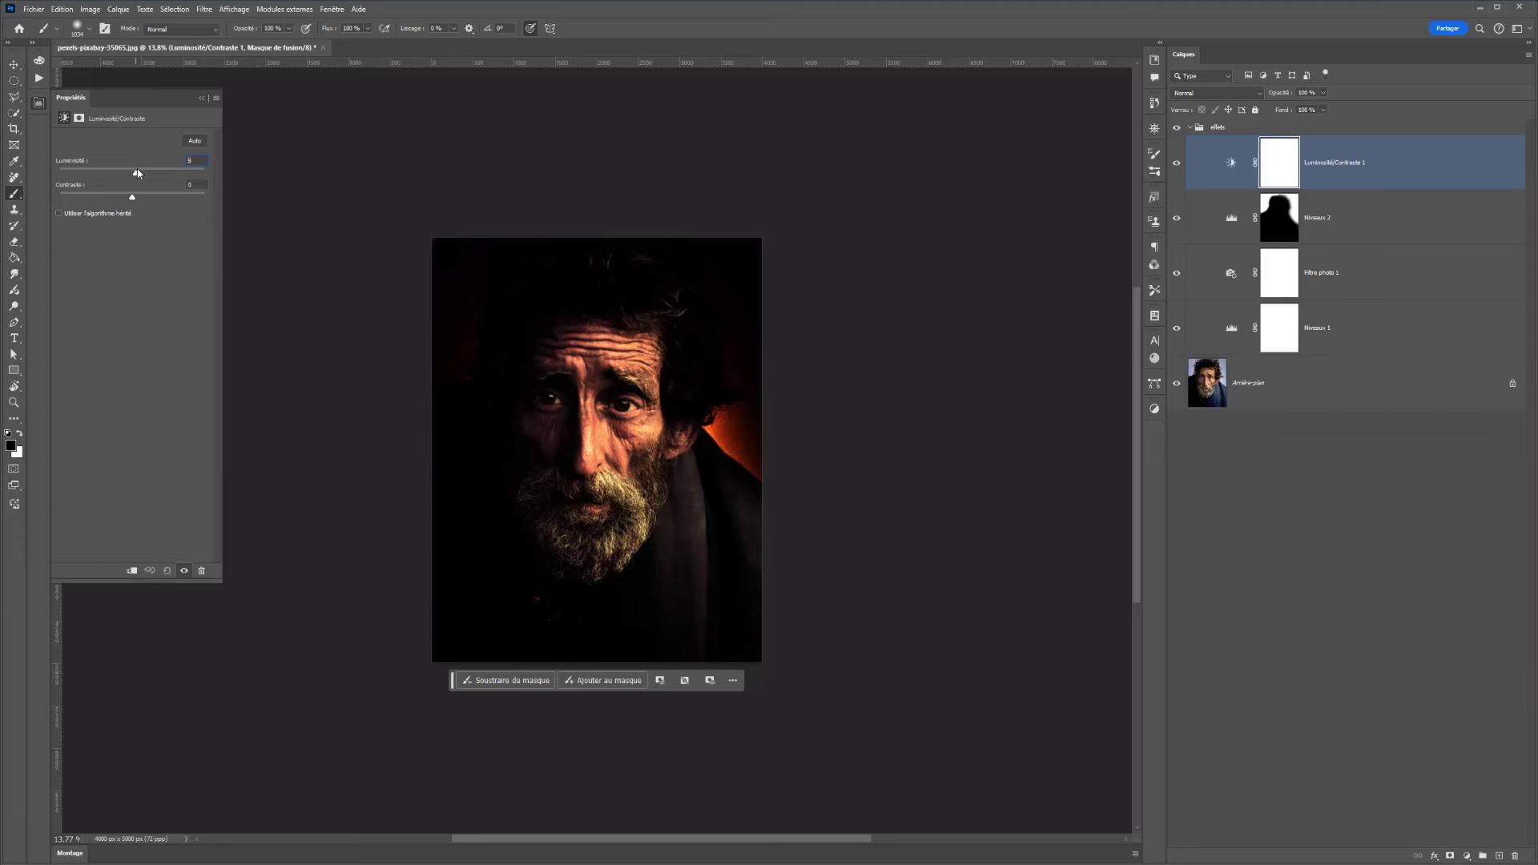
{"action": "left_click_drag", "start_coordinate": [137, 173], "coordinate": [166, 173]}
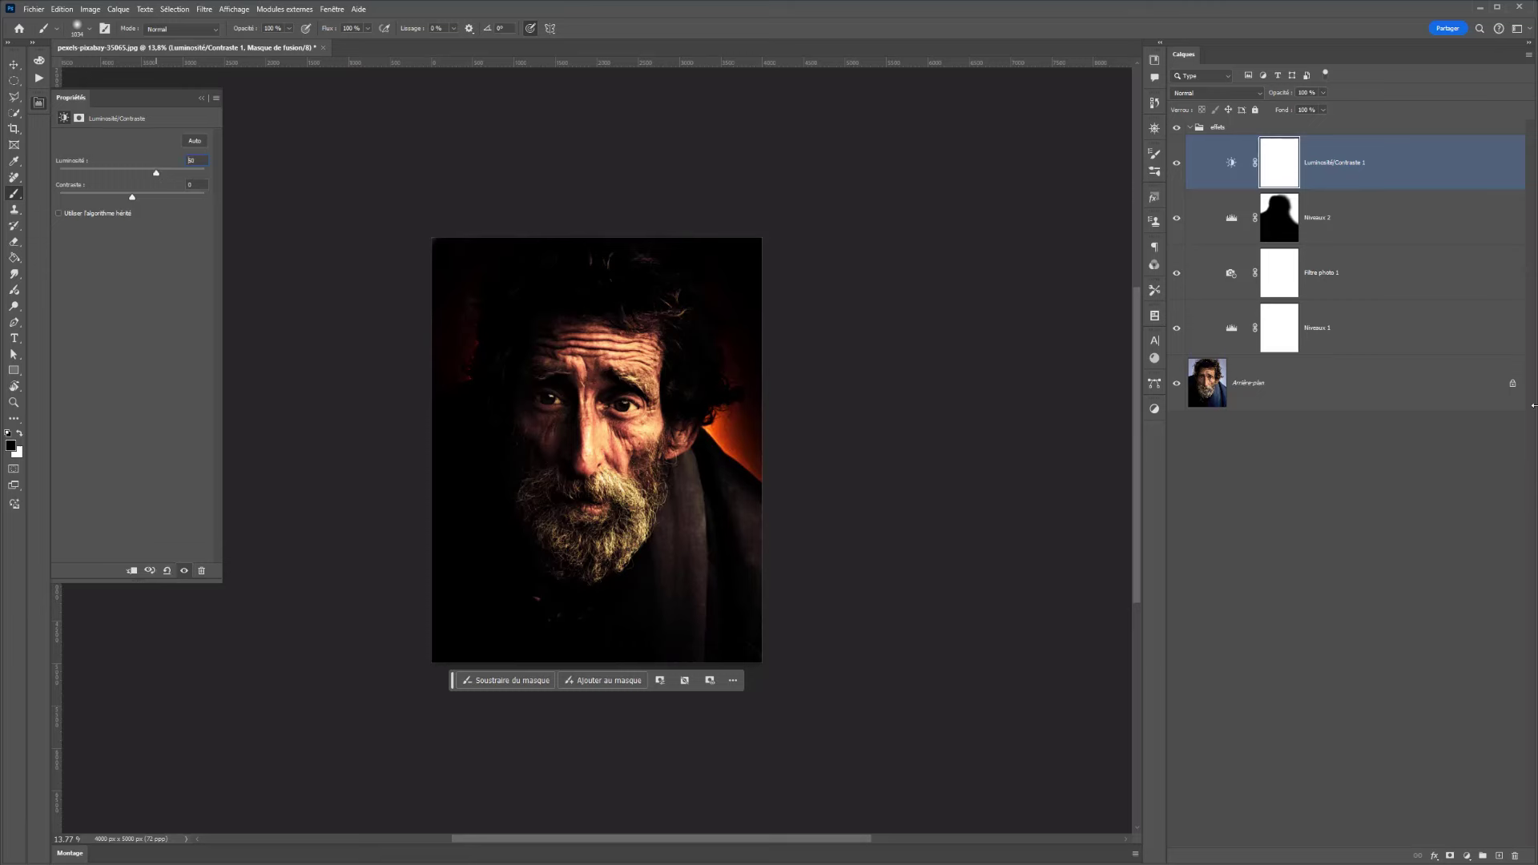
{"action": "key", "text": "ctrl+i"}
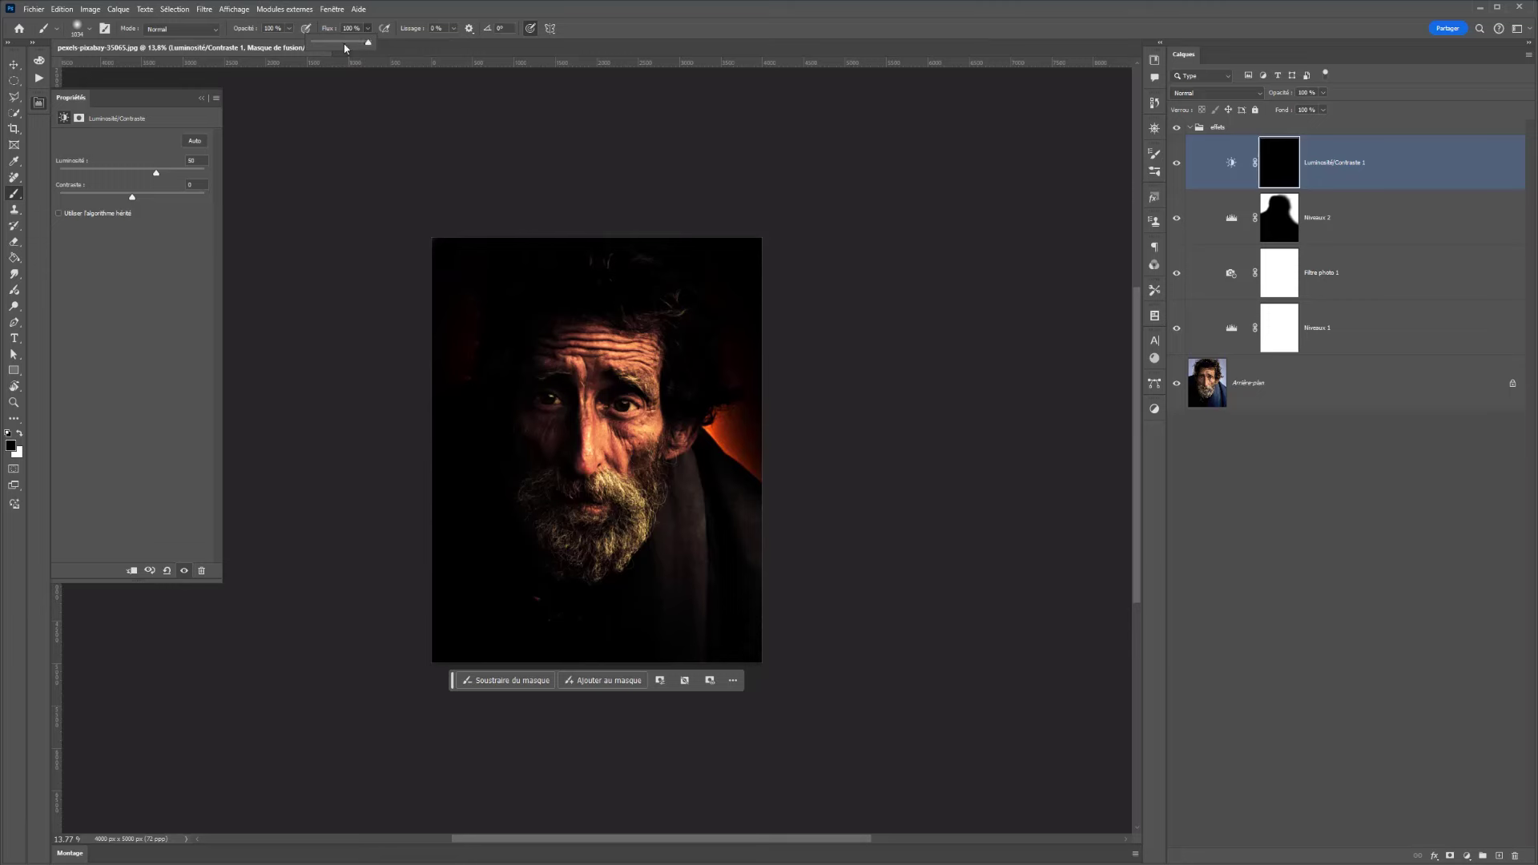
Step: Paint white at about 36% flow on the Brightness/Contrast mask to brighten the cheek, forehead, nose and beard
{"action": "left_click", "coordinate": [19, 432]}
{"action": "mouse_move", "coordinate": [648, 436]}
{"action": "left_mouse_down"}
{"action": "mouse_move", "coordinate": [657, 388]}
{"action": "mouse_move", "coordinate": [649, 440]}
{"action": "left_mouse_up"}
{"action": "left_click", "coordinate": [659, 359]}
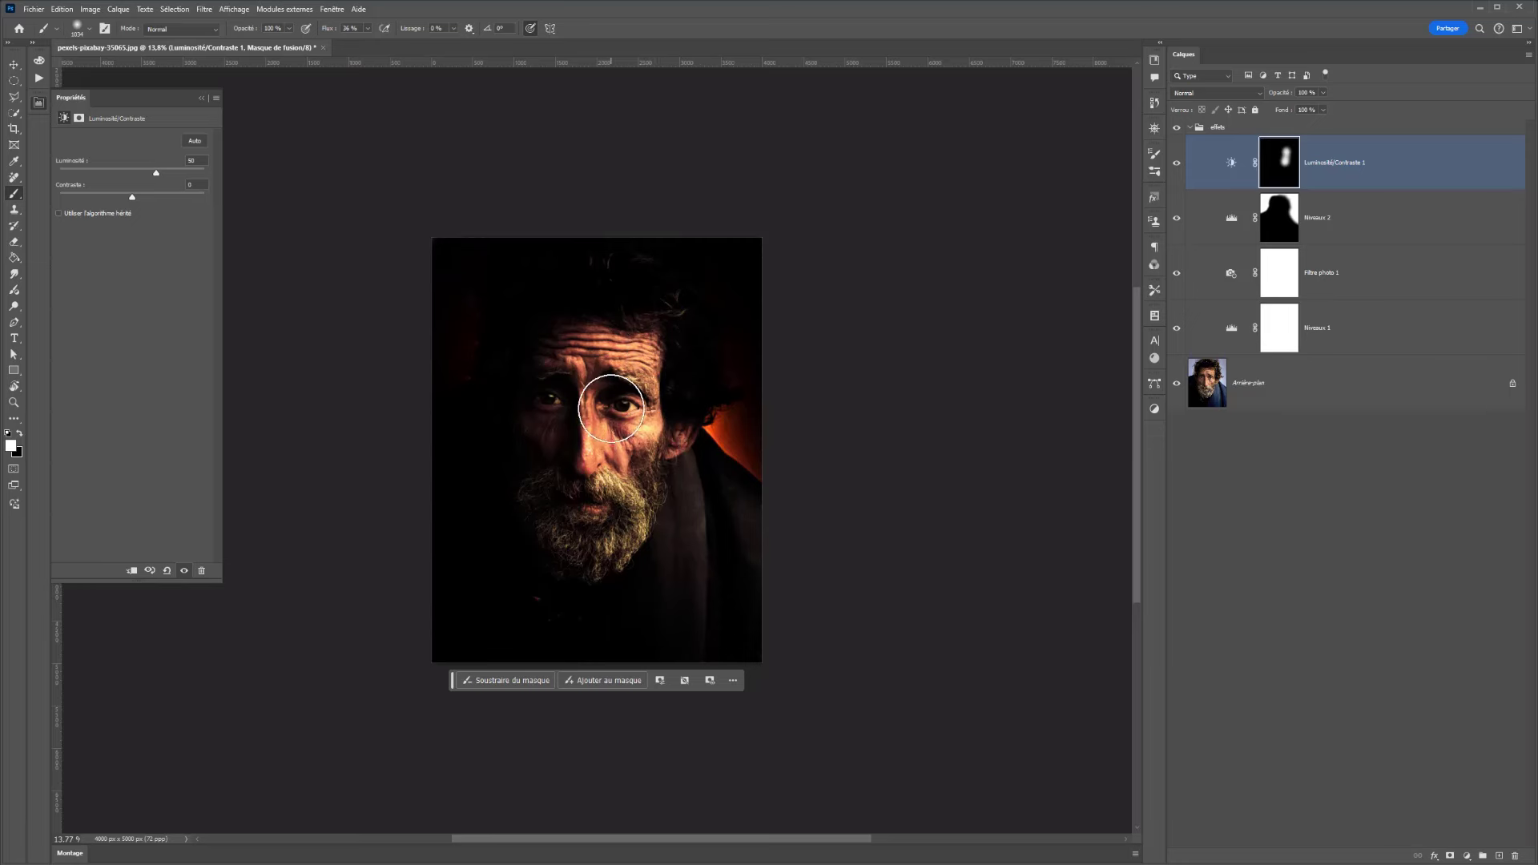
{"action": "left_click", "coordinate": [592, 449]}
{"action": "left_click", "coordinate": [618, 521]}
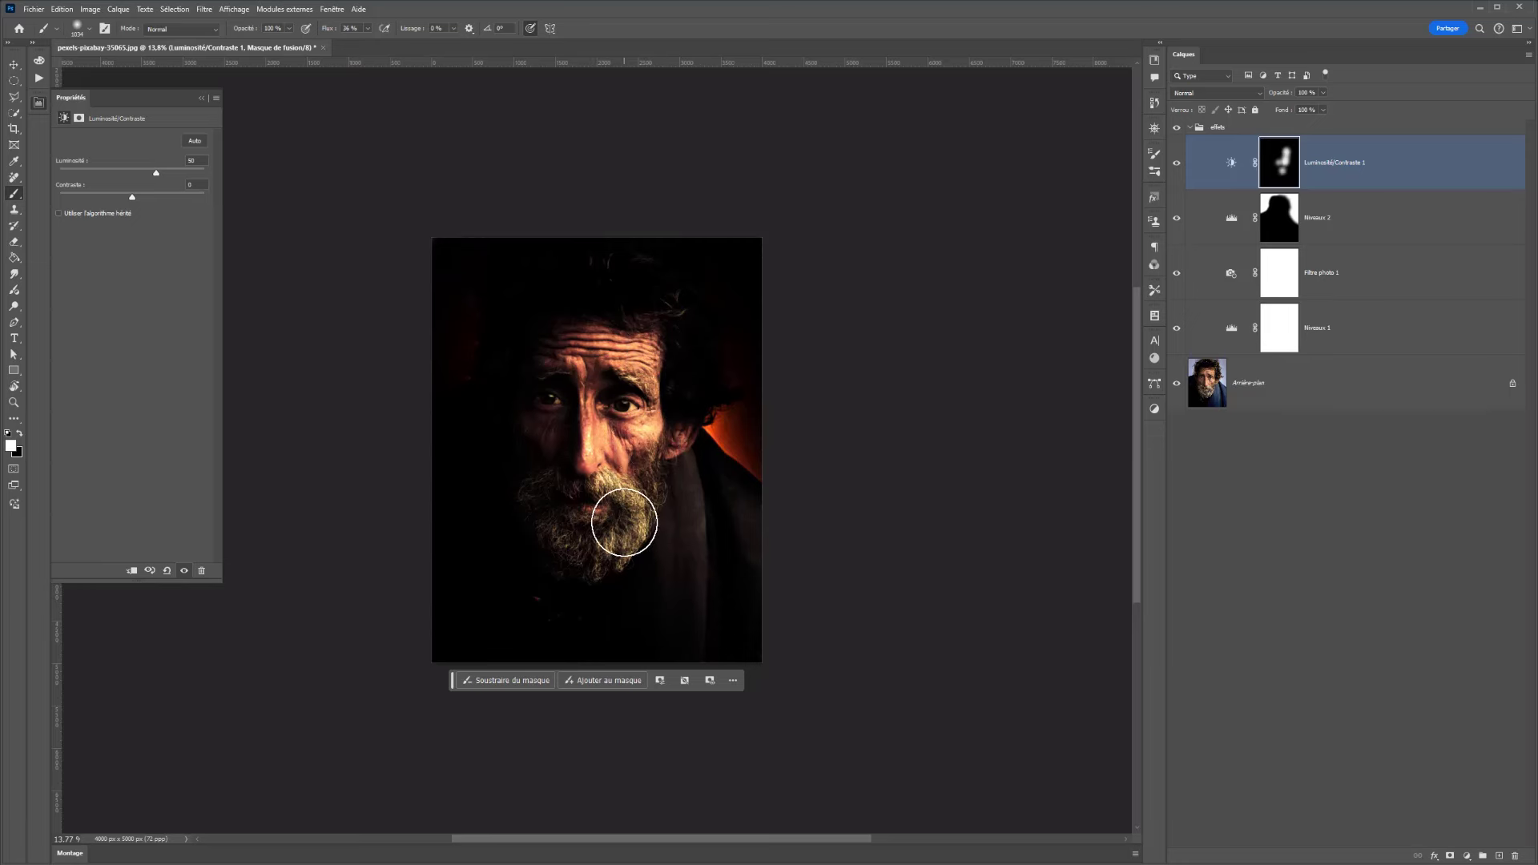
{"action": "left_click_drag", "start_coordinate": [605, 449], "coordinate": [558, 472]}
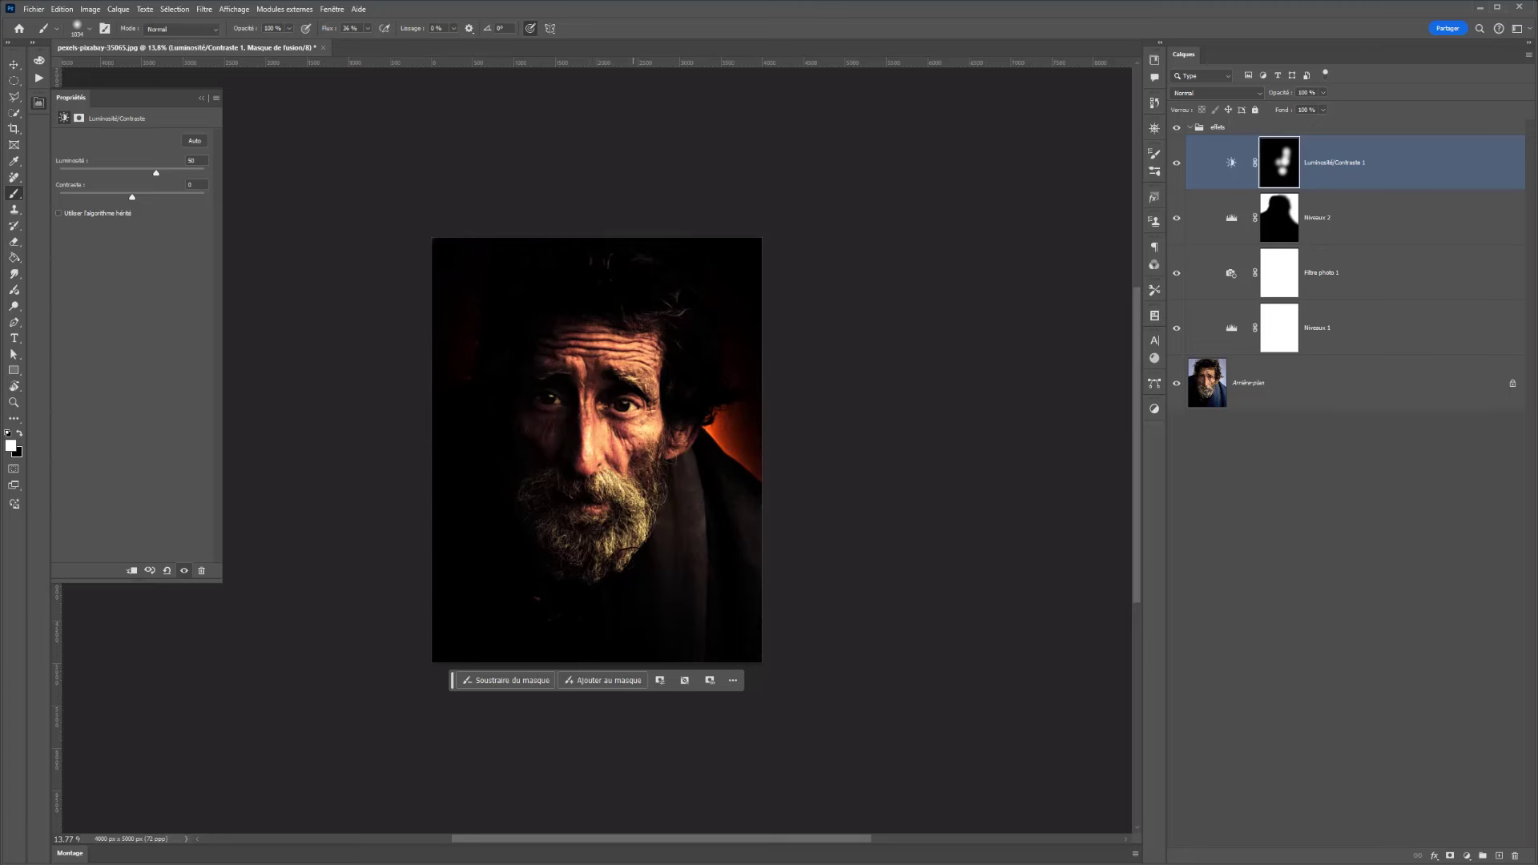
Step: Paint white over the forehead on the Brightness/Contrast mask and compare the portrait with and without that adjustment
{"action": "left_click", "coordinate": [627, 345]}
{"action": "left_click", "coordinate": [628, 344]}
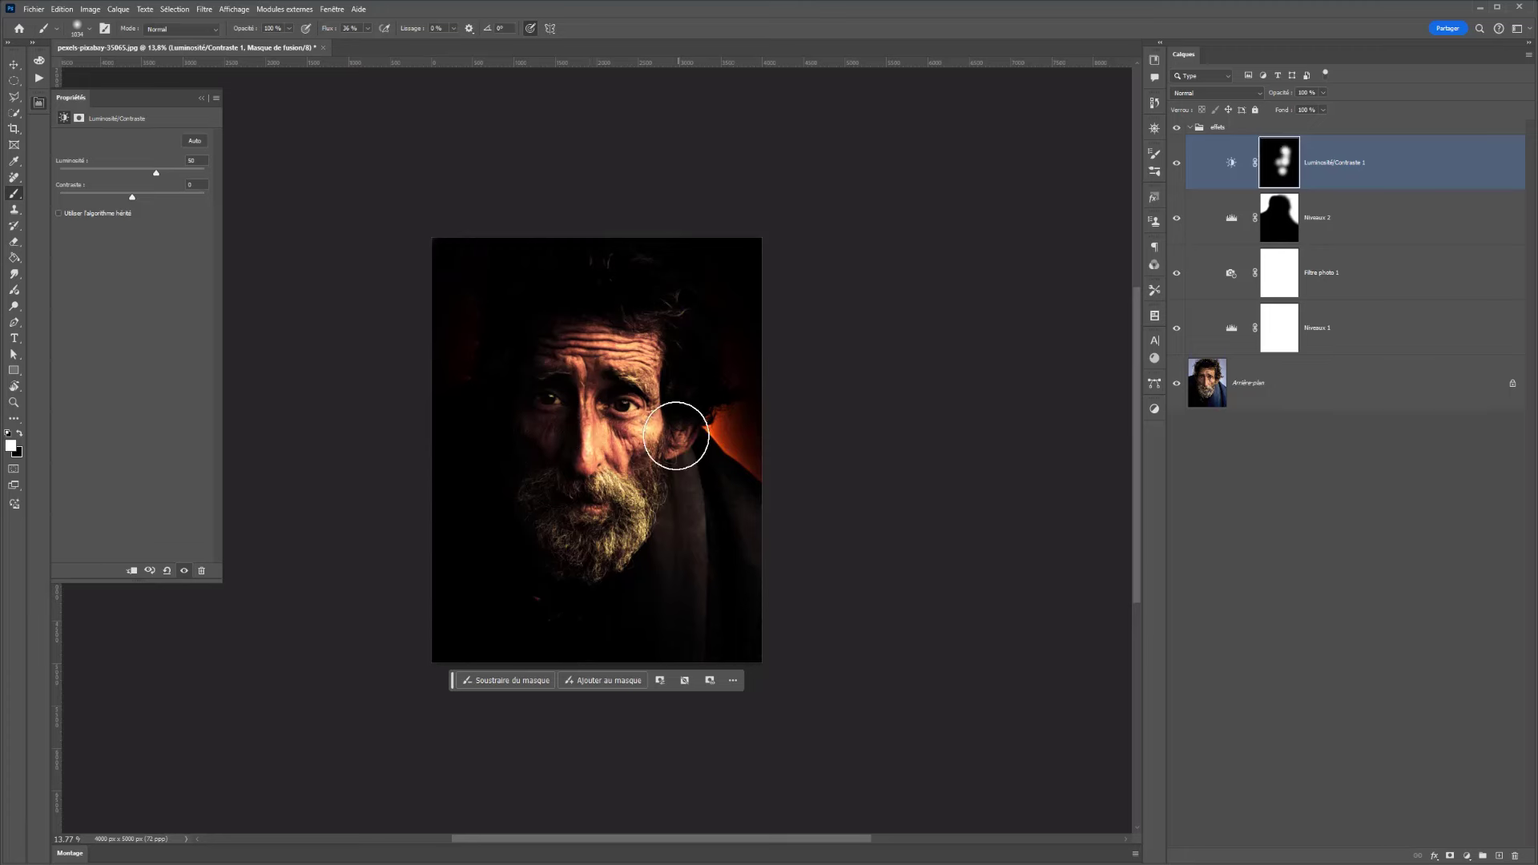
{"action": "left_click", "coordinate": [1176, 166]}
{"action": "left_click", "coordinate": [1176, 165]}
{"action": "left_click", "coordinate": [1176, 165]}
{"action": "left_click", "coordinate": [1177, 166]}
Step: Brighten both eyes by painting white on the Brightness/Contrast mask with a small brush, raising the flow to 100%
{"action": "scroll", "coordinate": [612, 274], "scroll_direction": "up", "scroll_amount": 5}
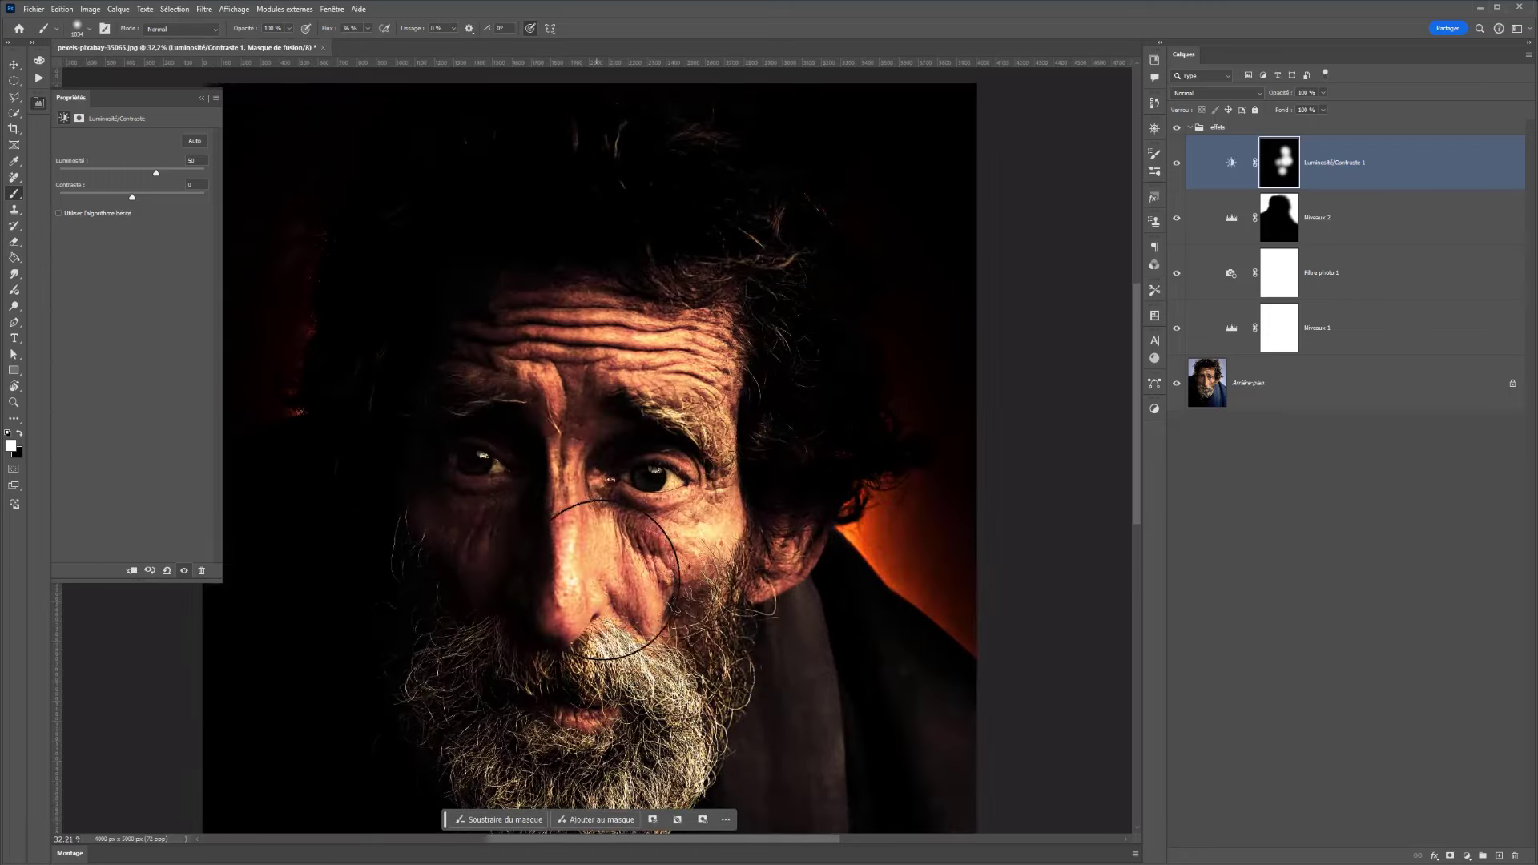
{"action": "left_click_drag", "start_coordinate": [630, 542], "coordinate": [559, 533]}
{"action": "scroll", "coordinate": [613, 511], "scroll_direction": "up", "scroll_amount": 2}
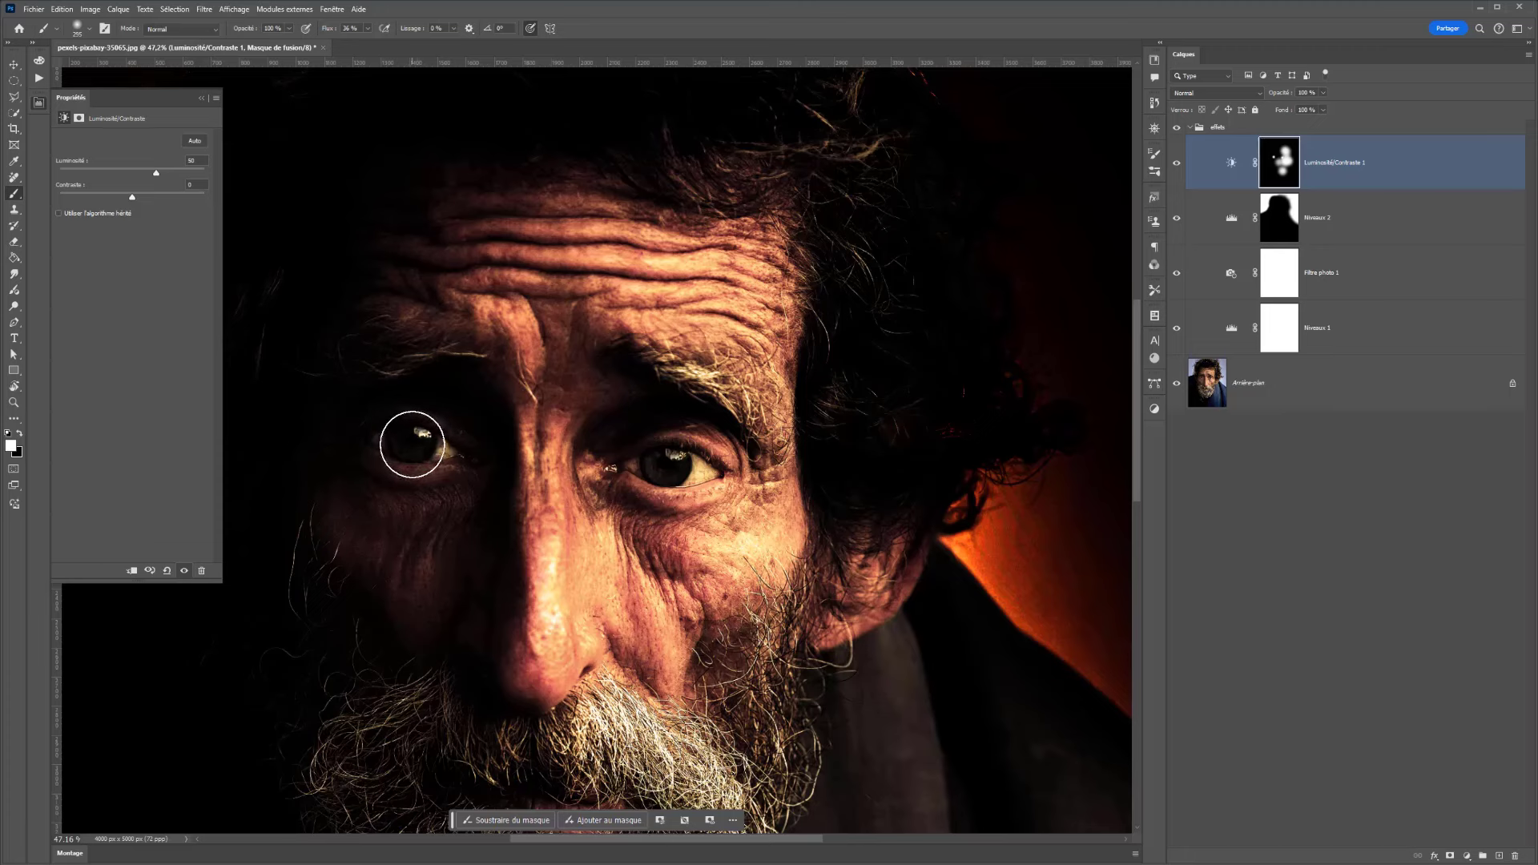
{"action": "left_click", "coordinate": [368, 28]}
{"action": "left_click", "coordinate": [674, 473]}
Step: Compare the whole portrait with and without the effets group
{"action": "scroll", "coordinate": [872, 433], "scroll_direction": "down", "scroll_amount": 12}
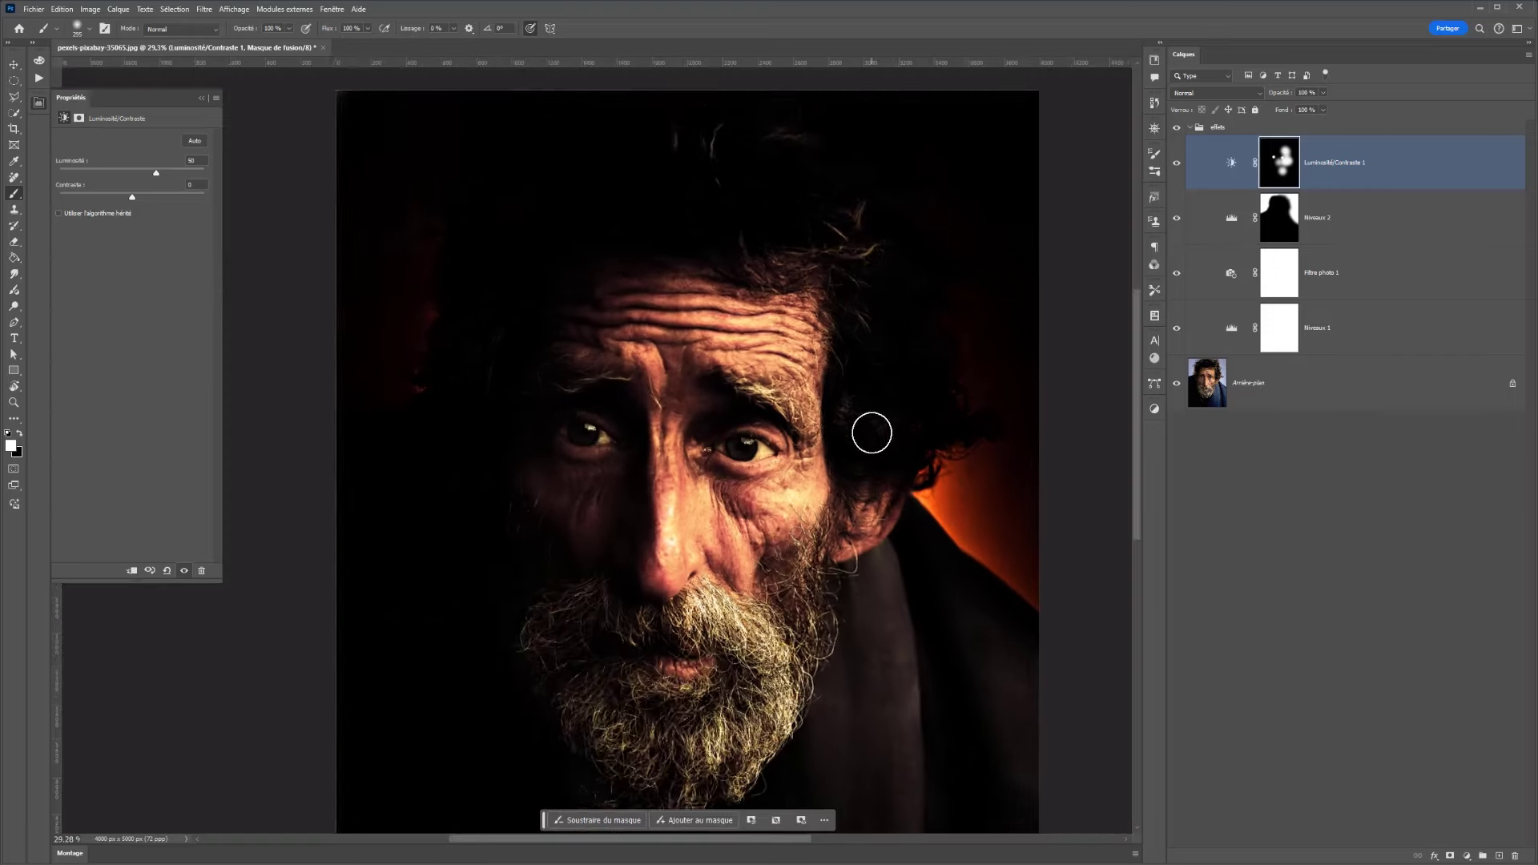
{"action": "left_click", "coordinate": [1175, 128]}
{"action": "left_click", "coordinate": [1175, 128]}
{"action": "left_click", "coordinate": [1174, 129]}
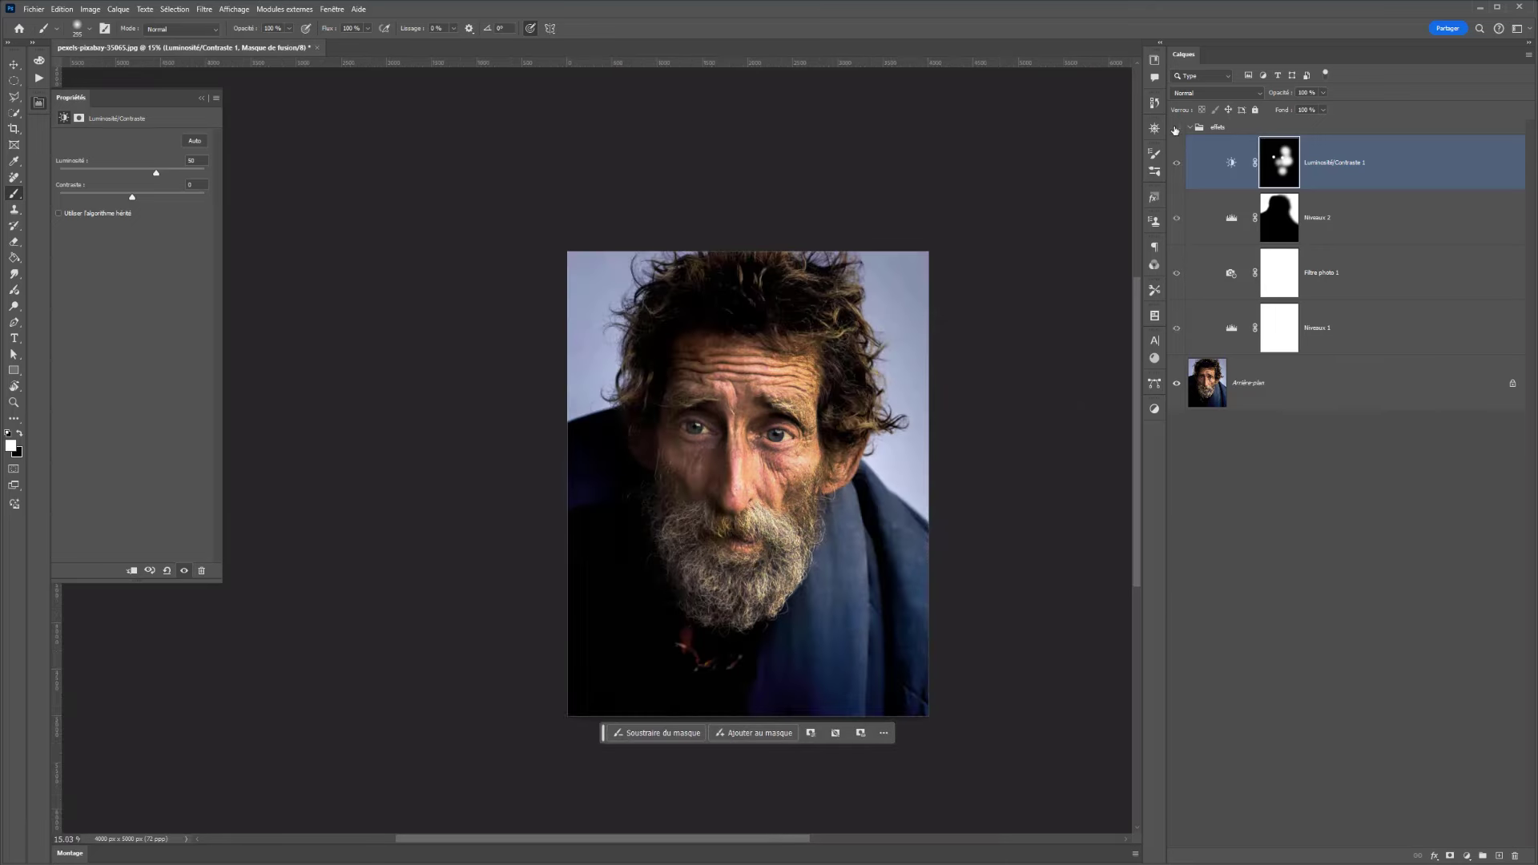
{"action": "left_click", "coordinate": [1175, 128]}
{"action": "left_click", "coordinate": [1175, 128]}
{"action": "left_click", "coordinate": [1175, 128]}
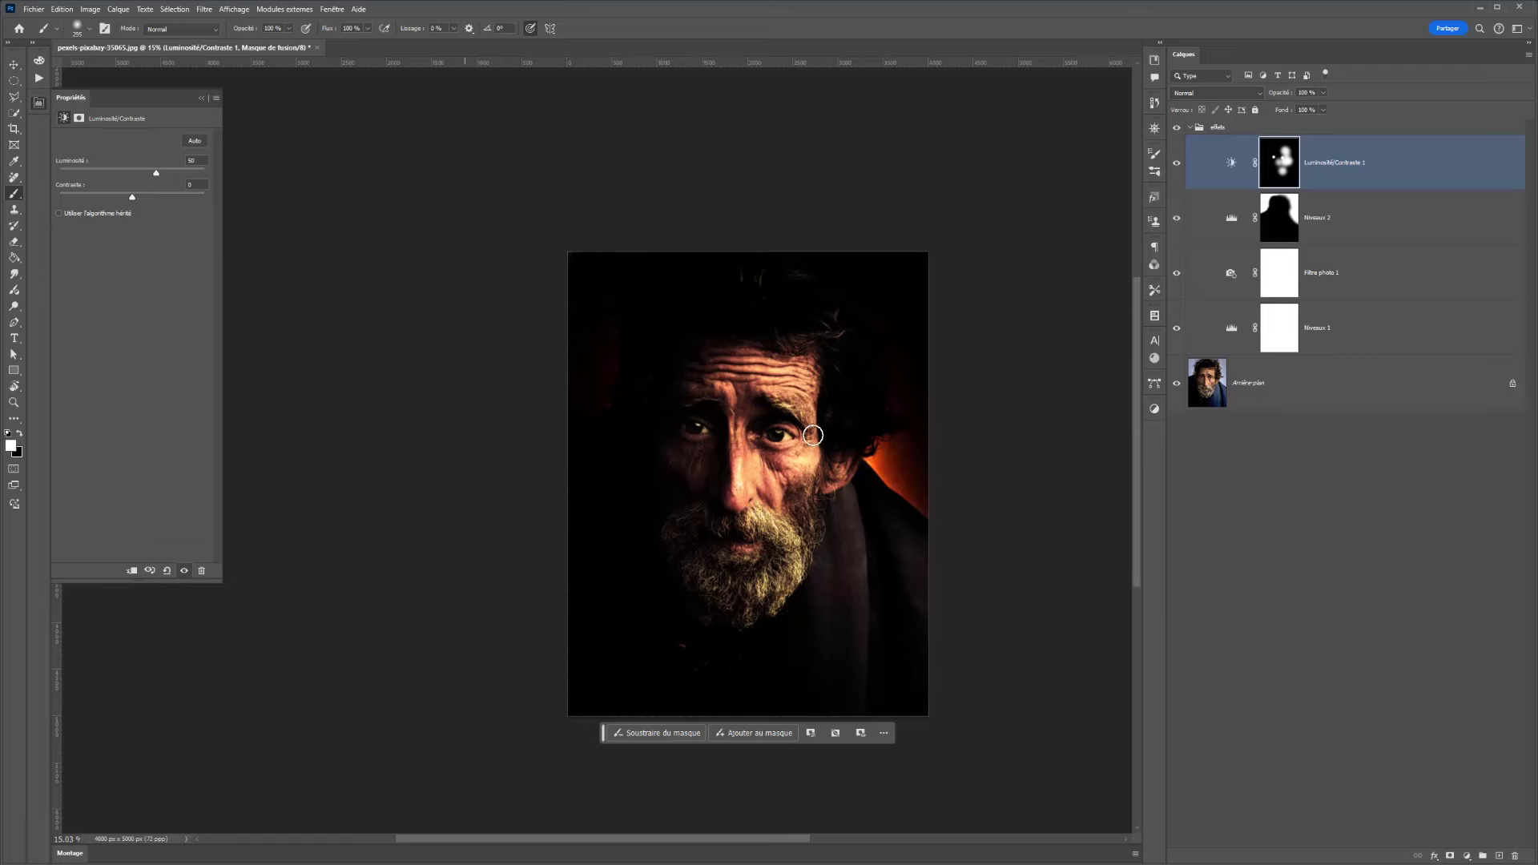
Step: Bring out the ear on the shadowed side by painting white on the Brightness/Contrast mask and black on the first Levels mask
{"action": "left_click_drag", "start_coordinate": [632, 423], "coordinate": [654, 426]}
{"action": "left_click", "coordinate": [643, 456]}
{"action": "left_click", "coordinate": [1281, 324]}
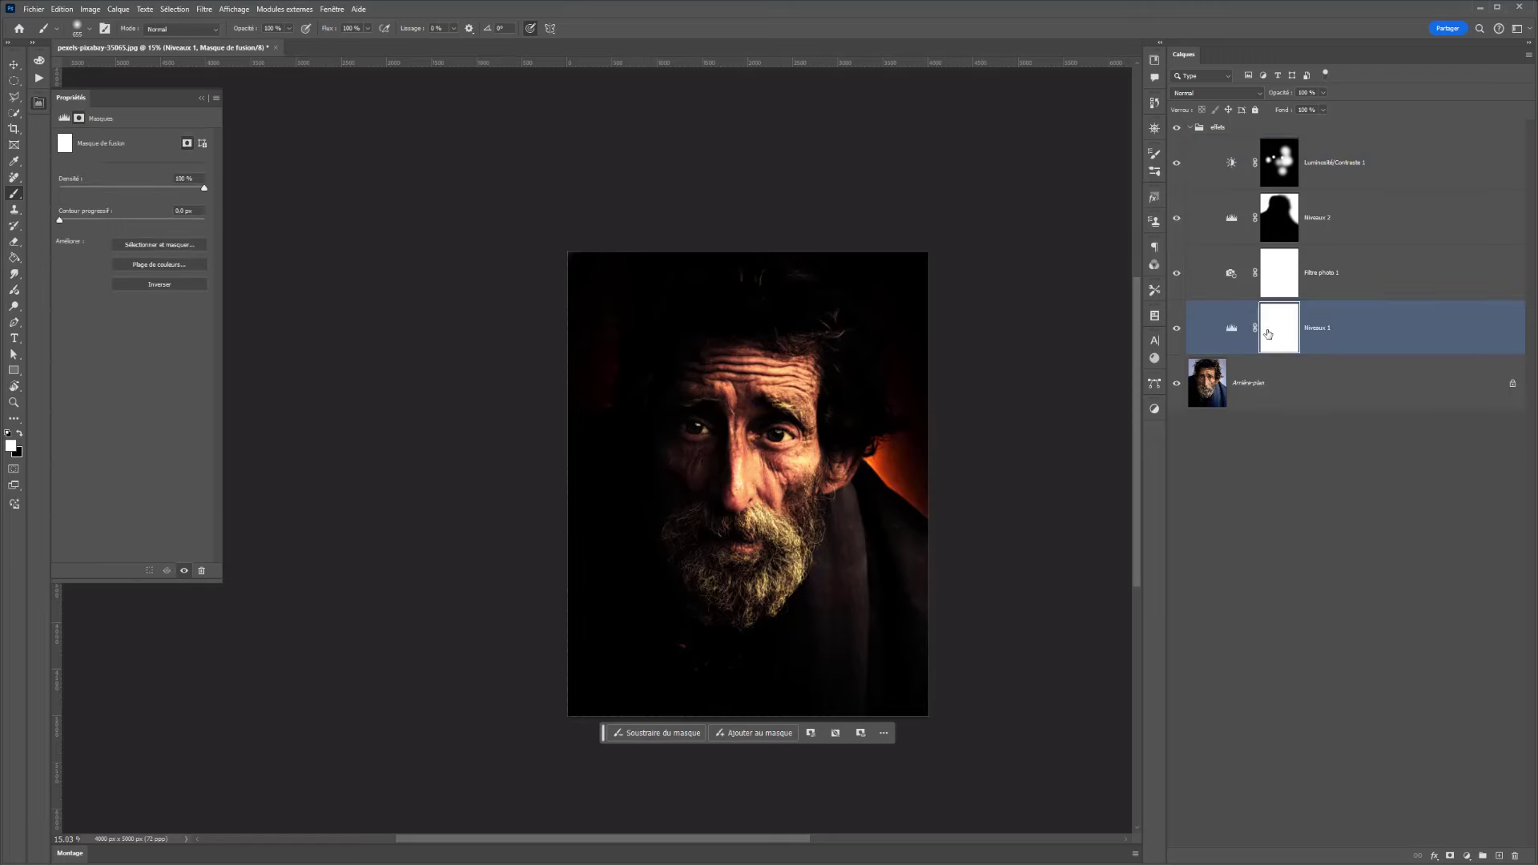
{"action": "key", "text": "x"}
{"action": "left_click", "coordinate": [638, 456]}
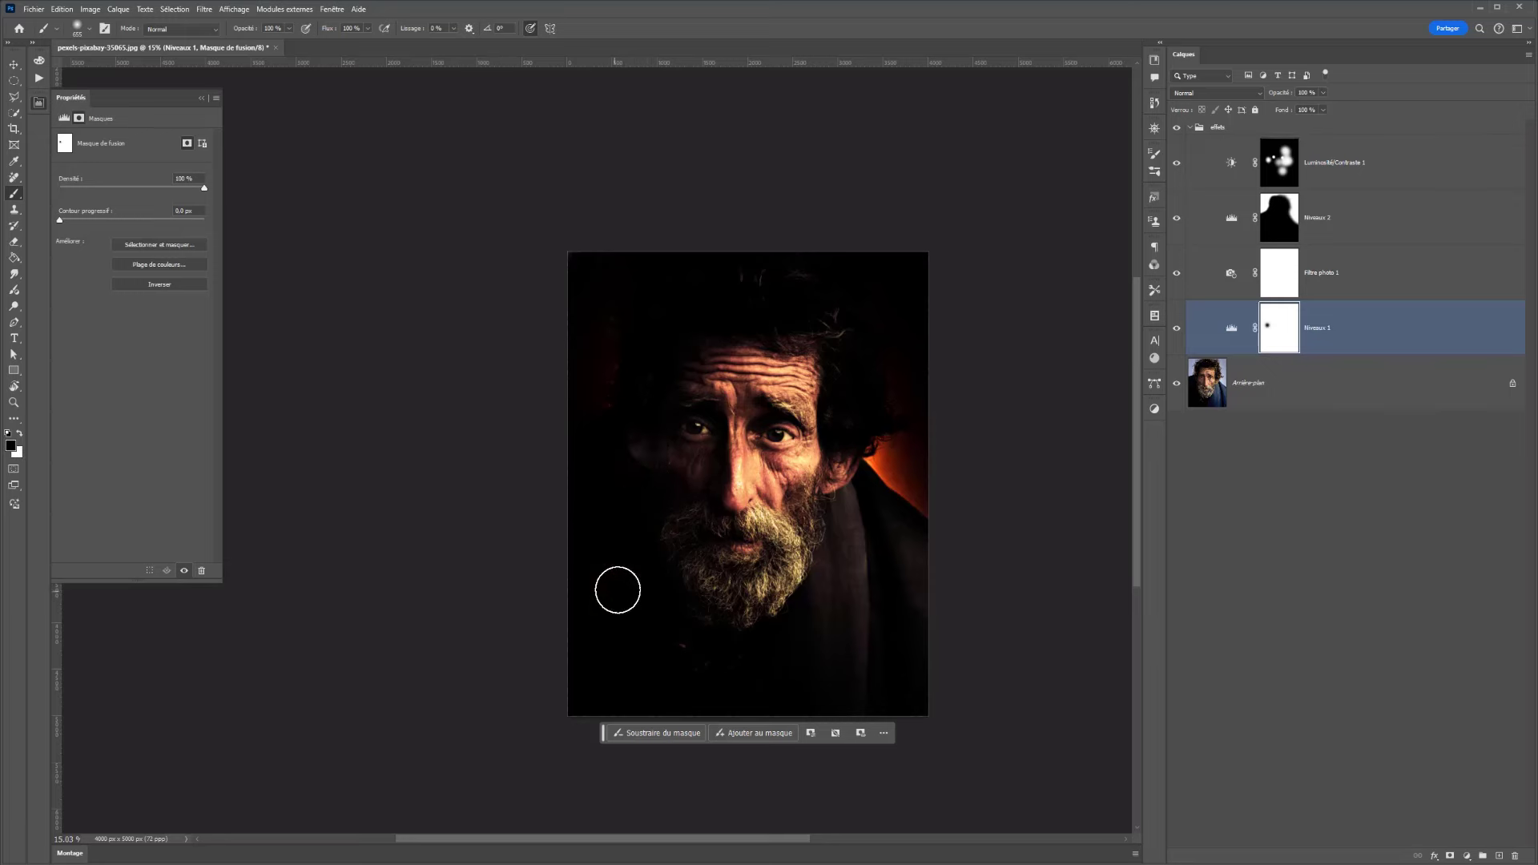
{"action": "scroll", "coordinate": [613, 440], "scroll_direction": "up", "scroll_amount": 6}
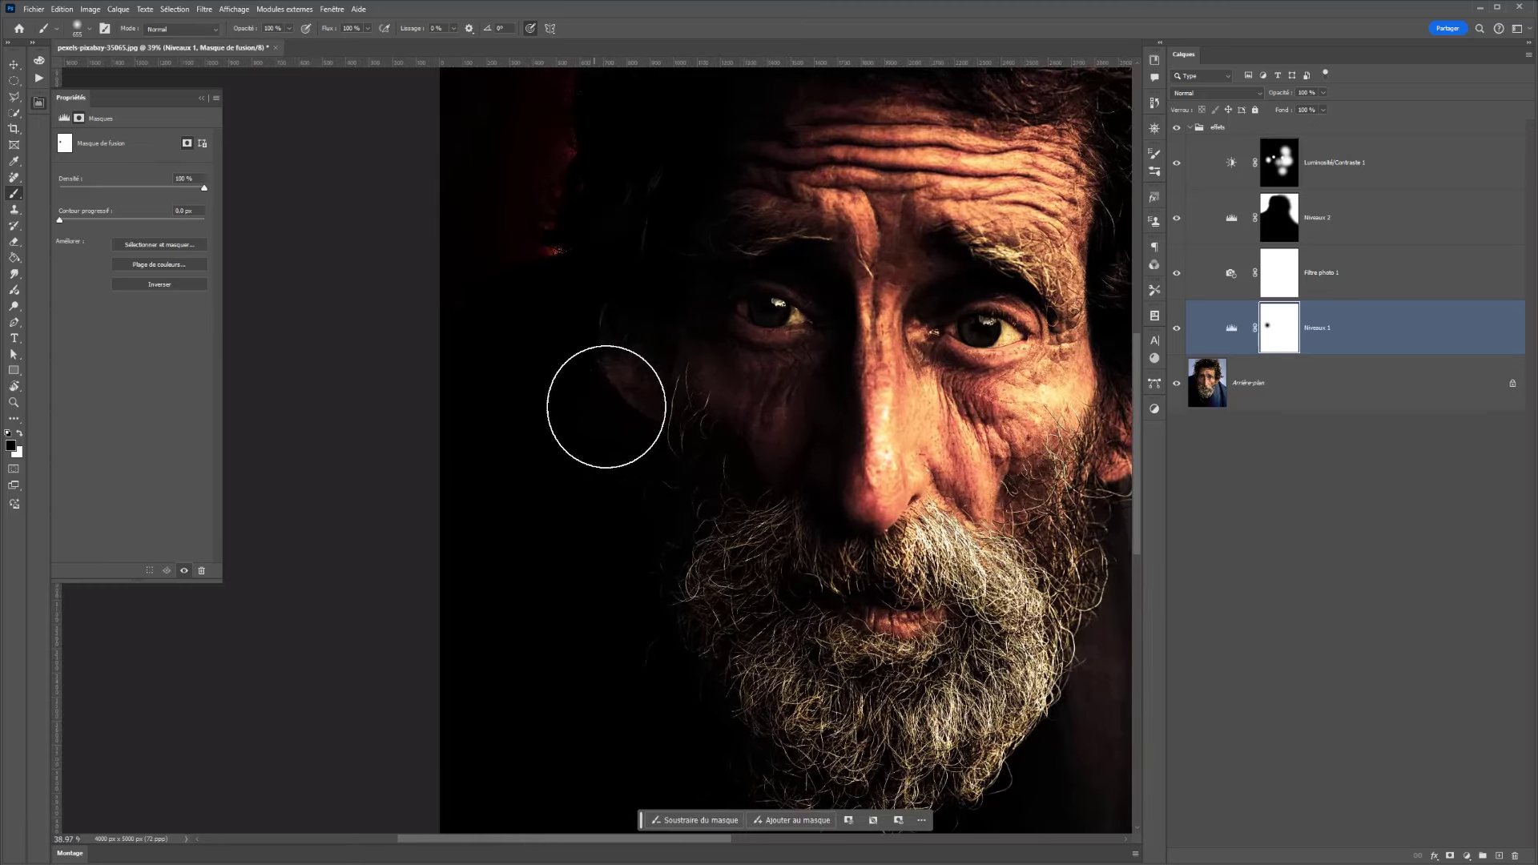
{"action": "scroll", "coordinate": [1018, 435], "scroll_direction": "down", "scroll_amount": 3}
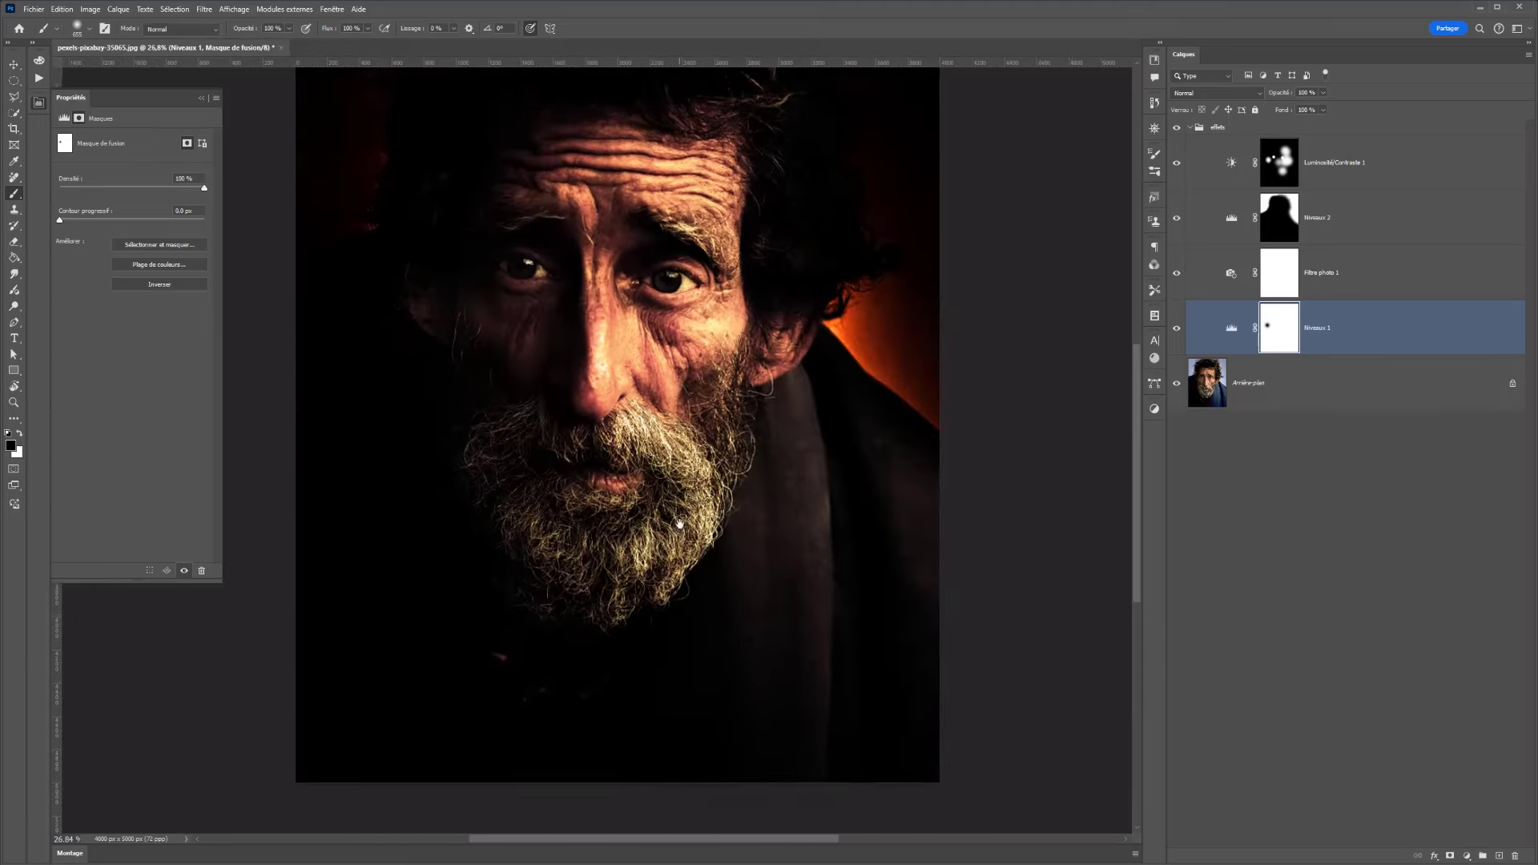
{"action": "scroll", "coordinate": [861, 341], "scroll_direction": "down", "scroll_amount": 2}
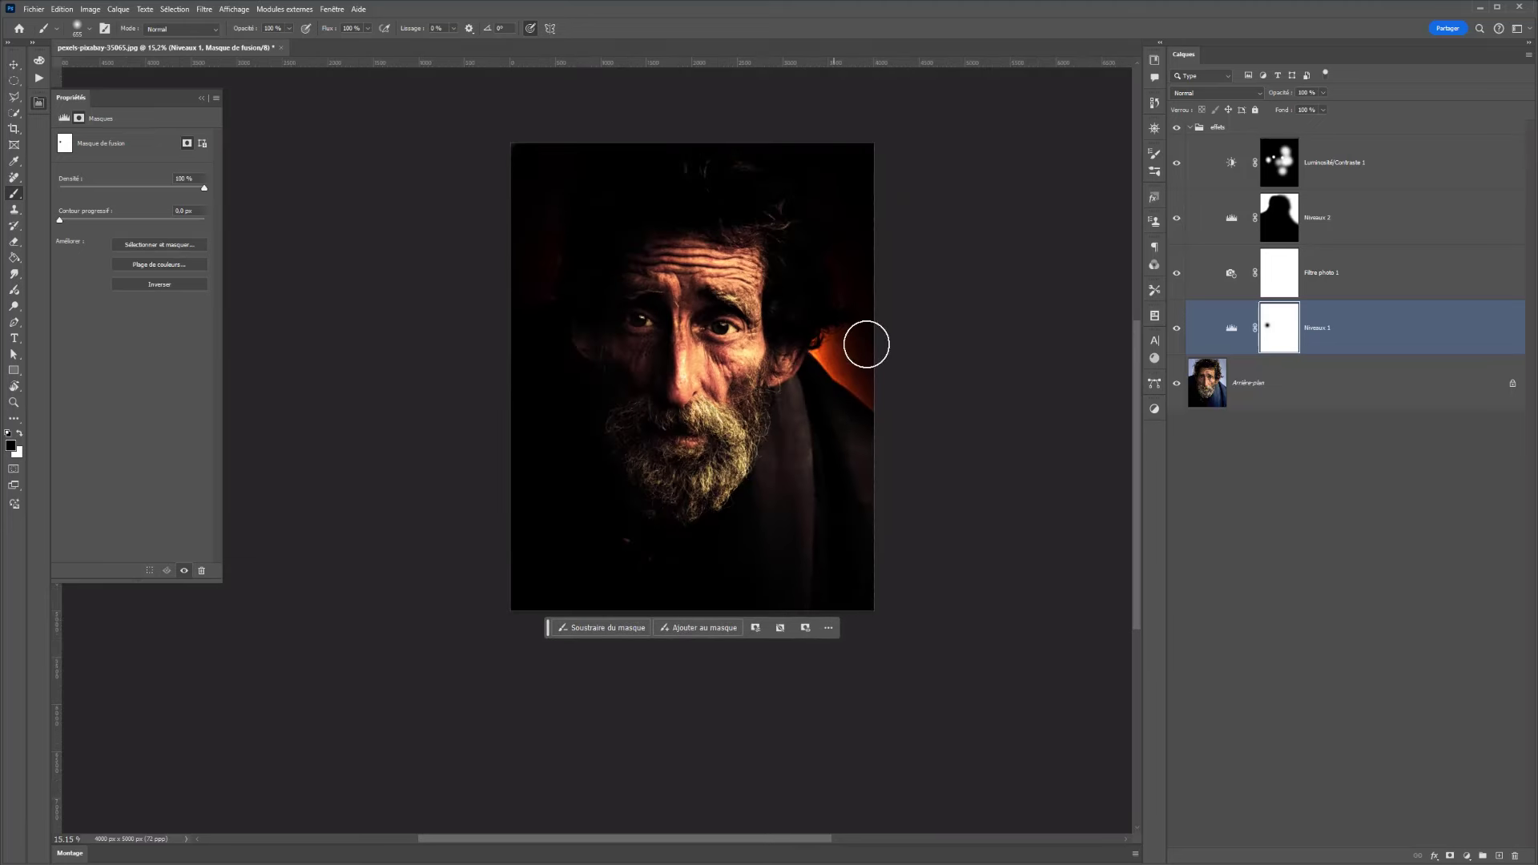
Step: Add a Color Lookup adjustment above the Brightness/Contrast layer and load the Fuji ETERNA 250D Kodak 2395 LUT
{"action": "left_click", "coordinate": [1348, 129]}
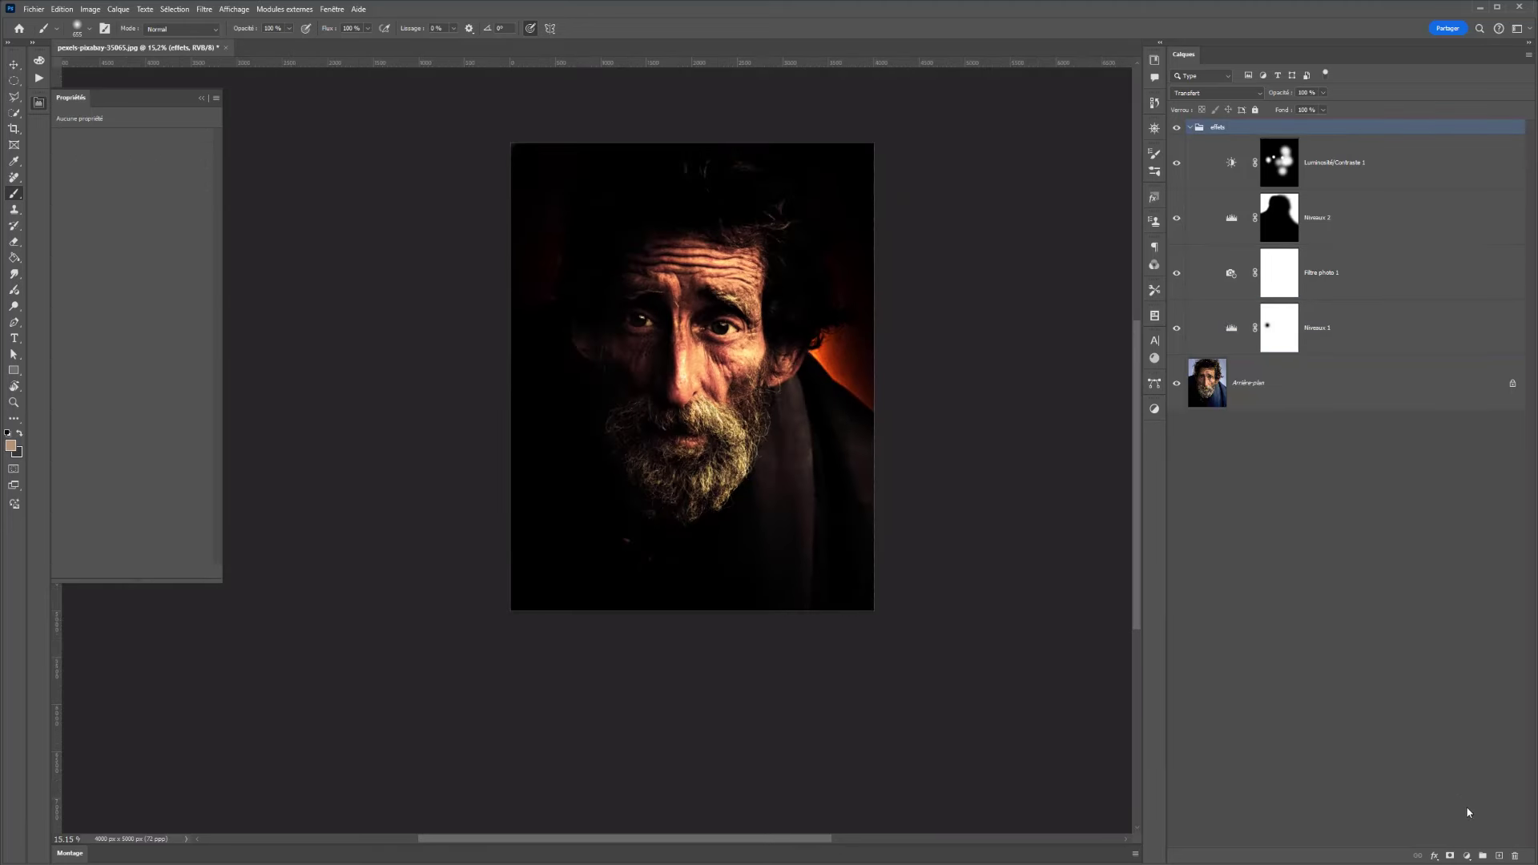
{"action": "left_click", "coordinate": [1324, 153]}
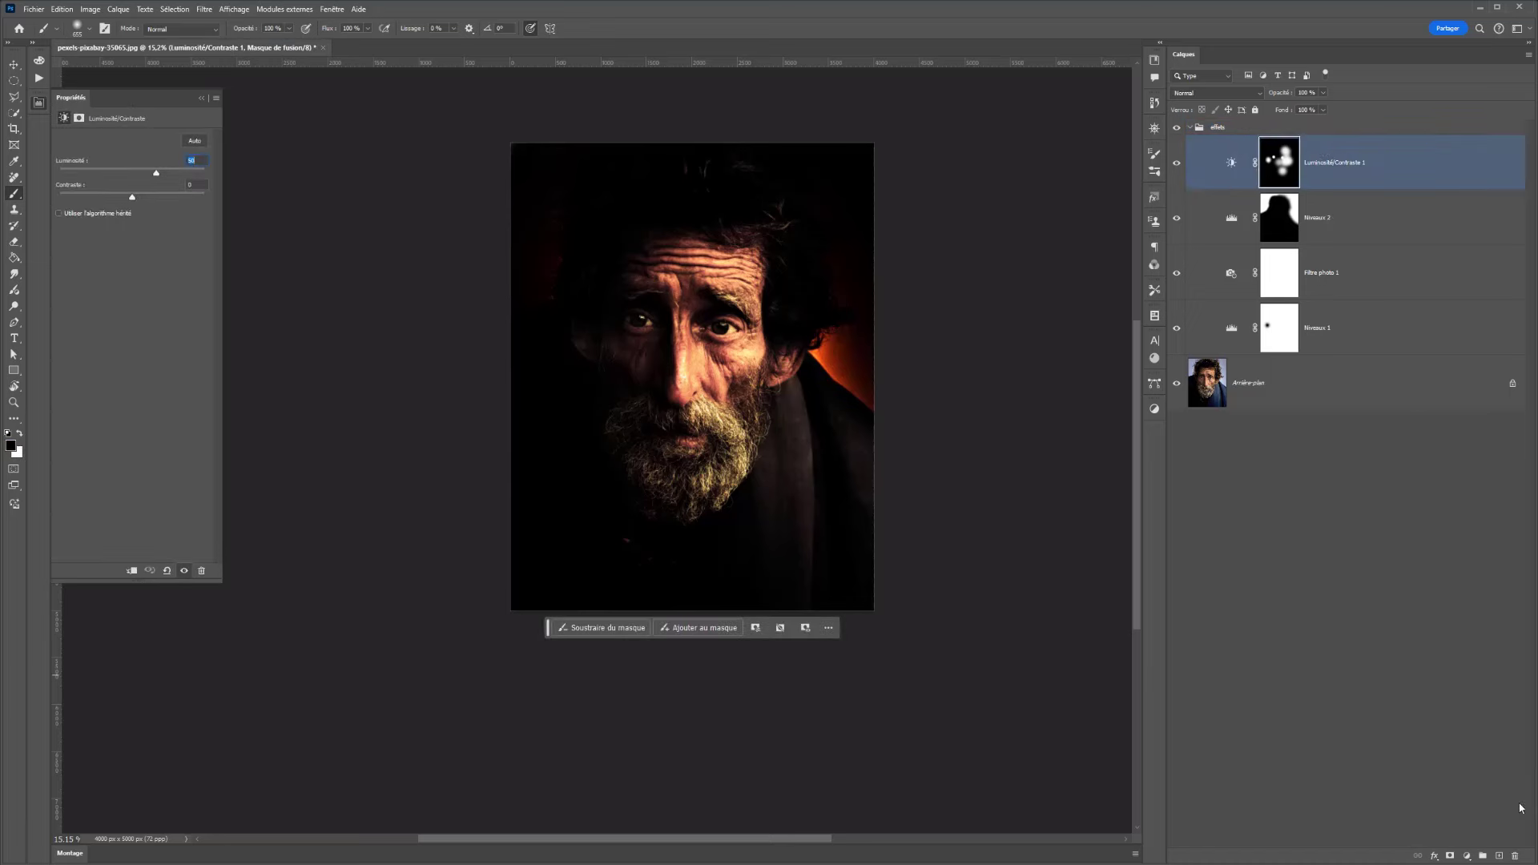
{"action": "left_click", "coordinate": [1467, 855]}
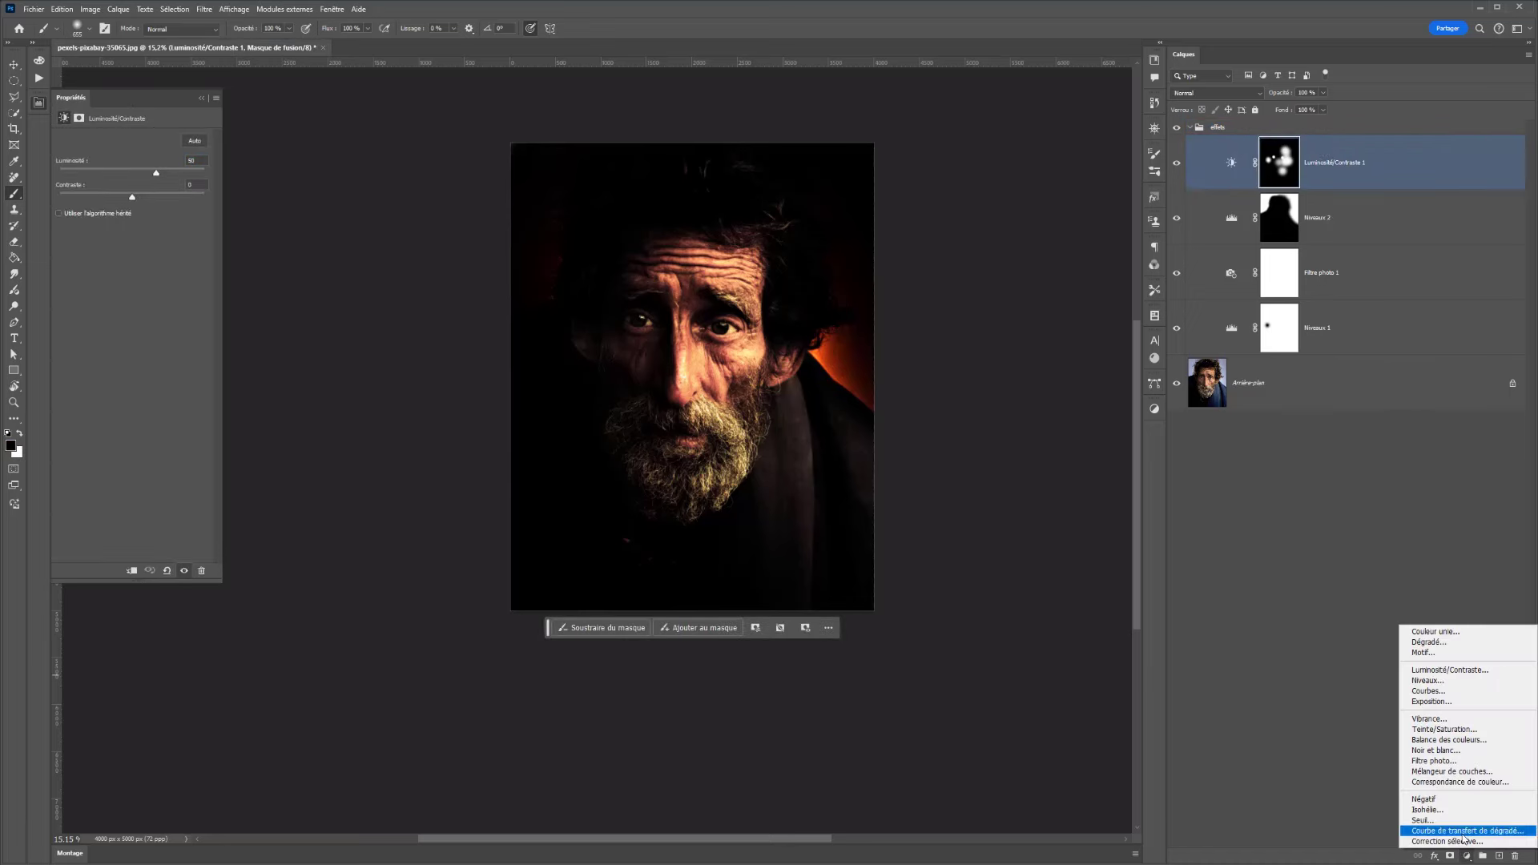
{"action": "left_click", "coordinate": [1472, 782]}
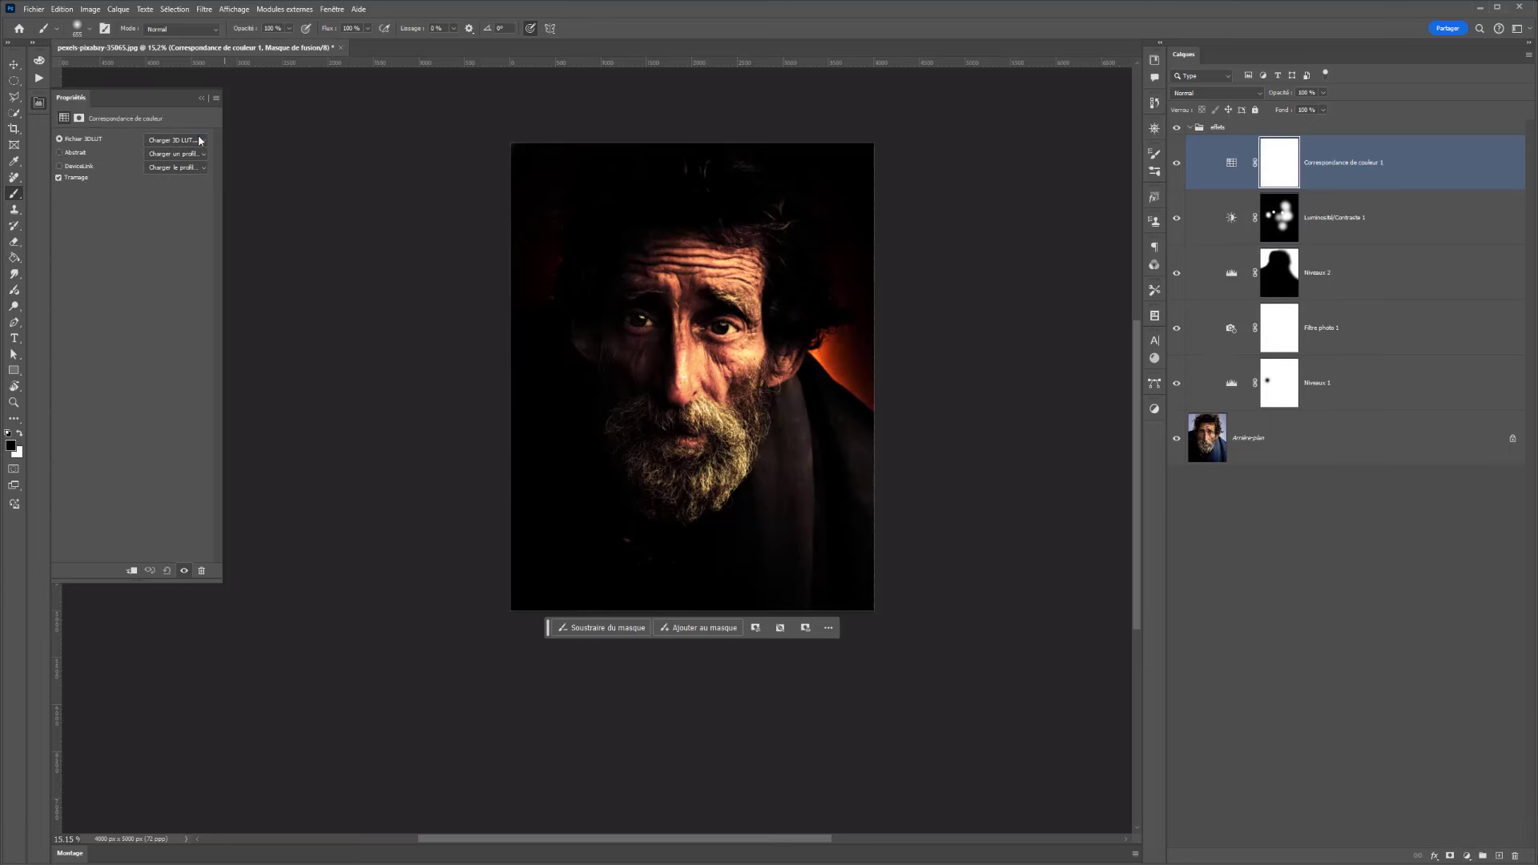
{"action": "left_click", "coordinate": [200, 141]}
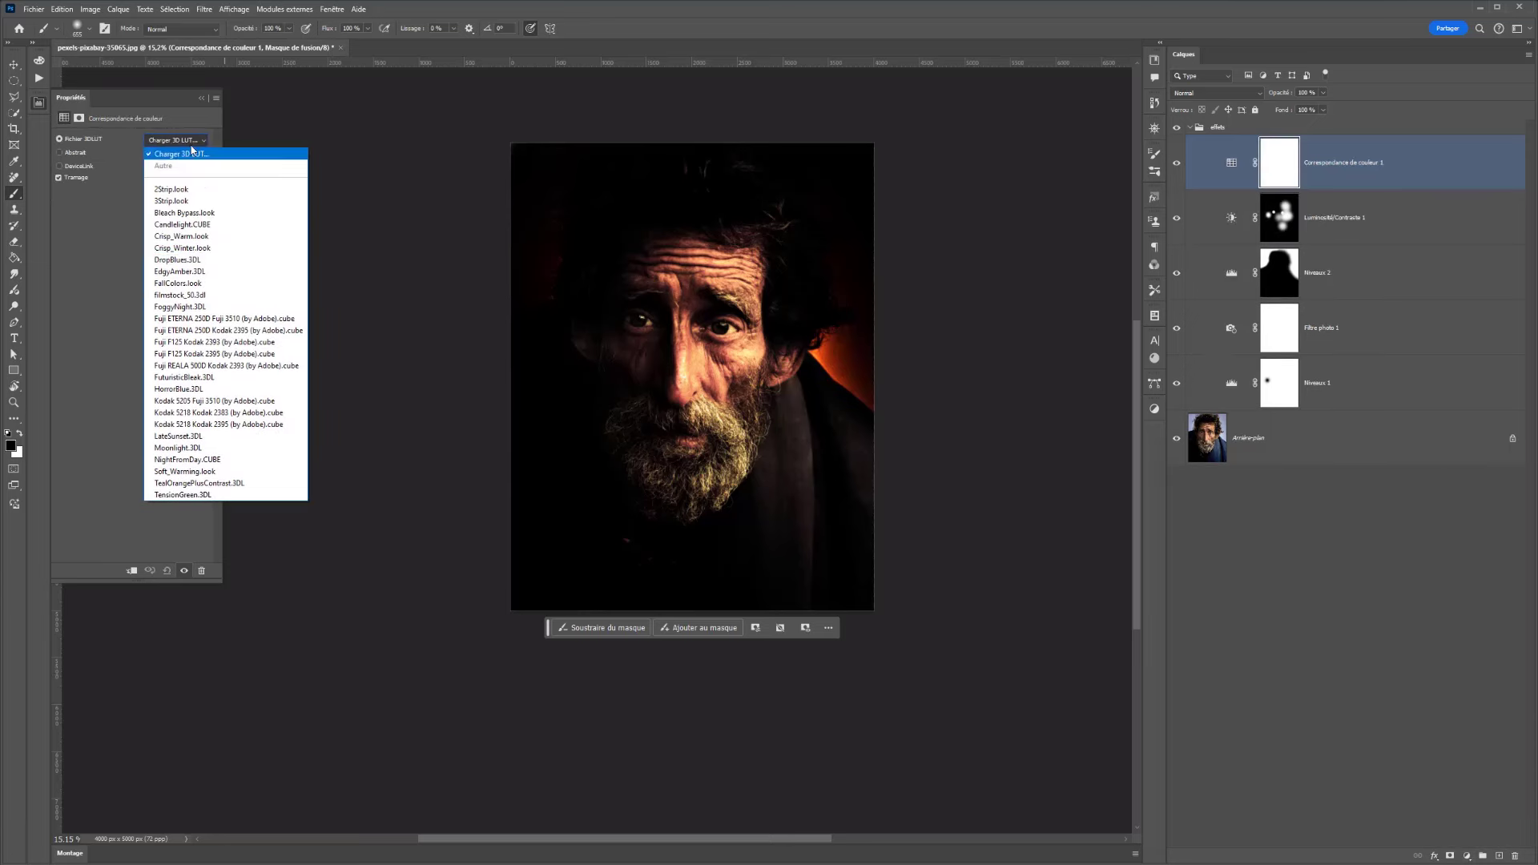
{"action": "left_click", "coordinate": [225, 318]}
{"action": "left_click", "coordinate": [189, 153]}
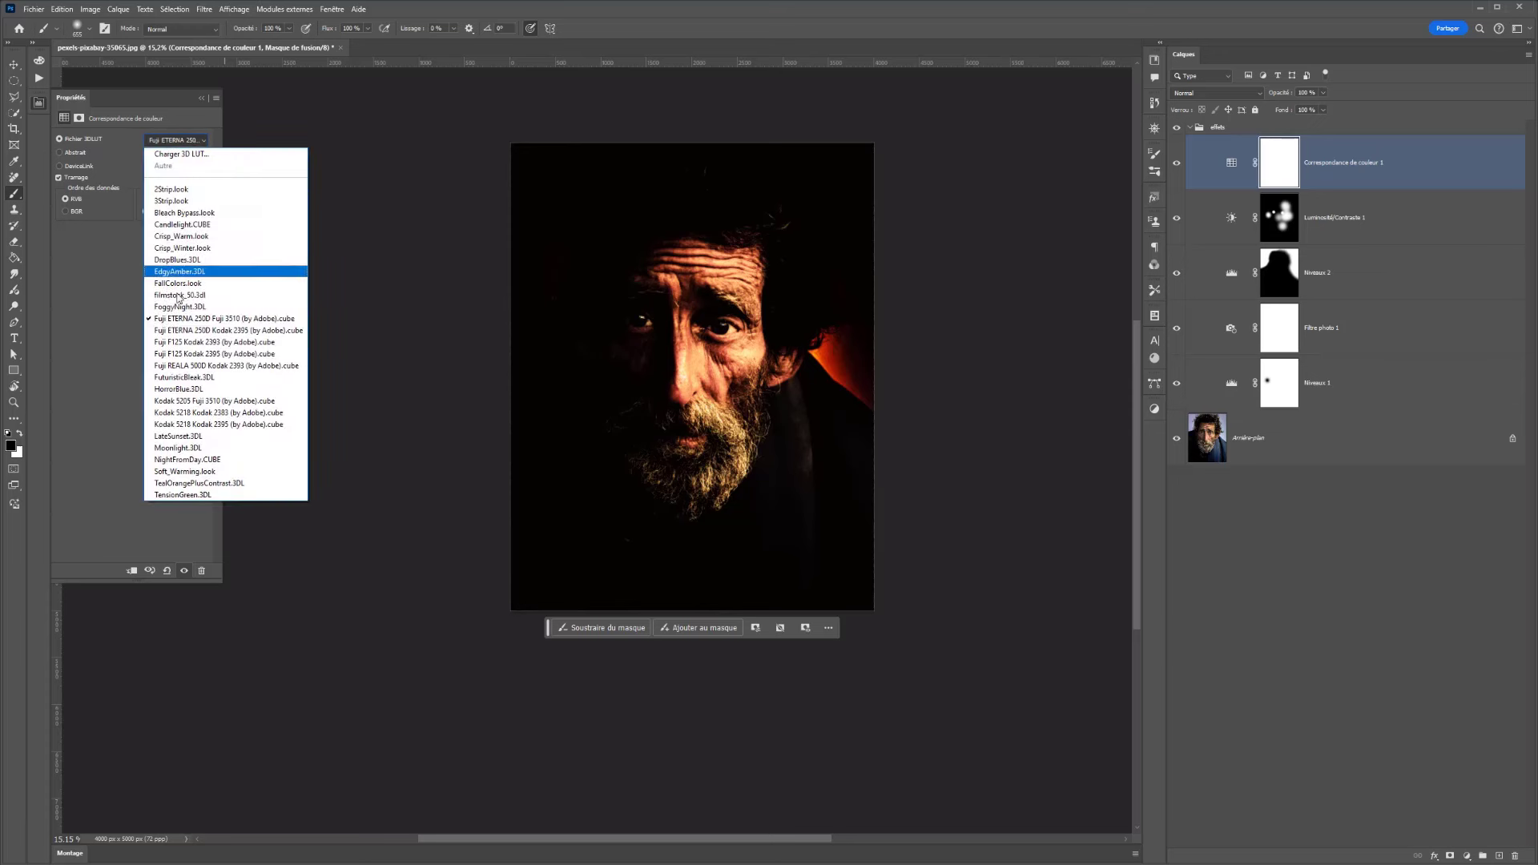
{"action": "left_click", "coordinate": [193, 331]}
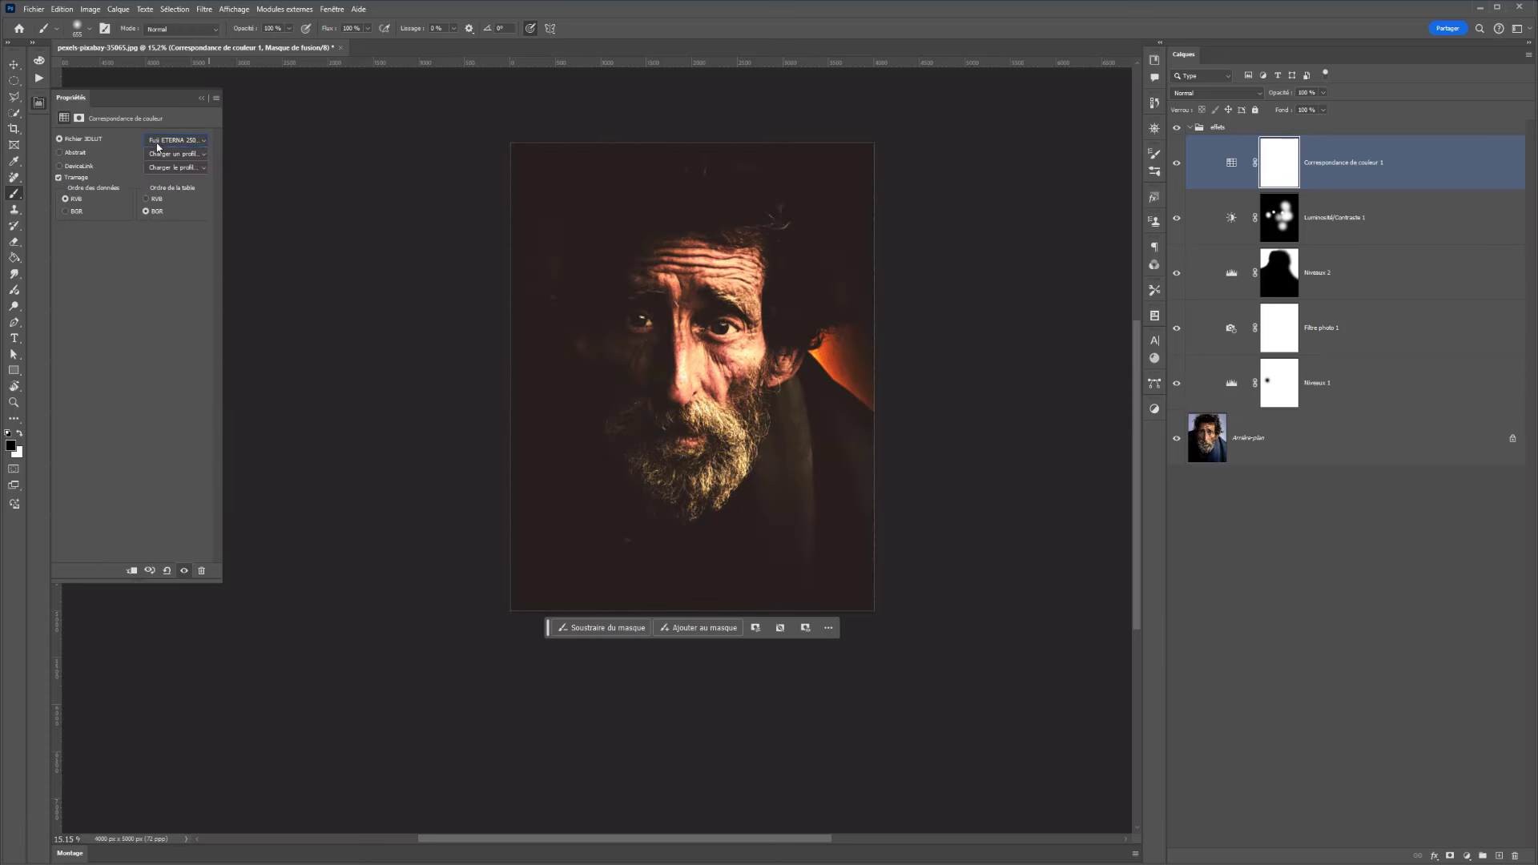
Step: Lower the Color Lookup layer's opacity to about 79% and compare the portrait with and without it
{"action": "left_click", "coordinate": [1177, 161]}
{"action": "left_click", "coordinate": [1178, 162]}
{"action": "left_click", "coordinate": [1178, 162]}
{"action": "left_click", "coordinate": [1178, 163]}
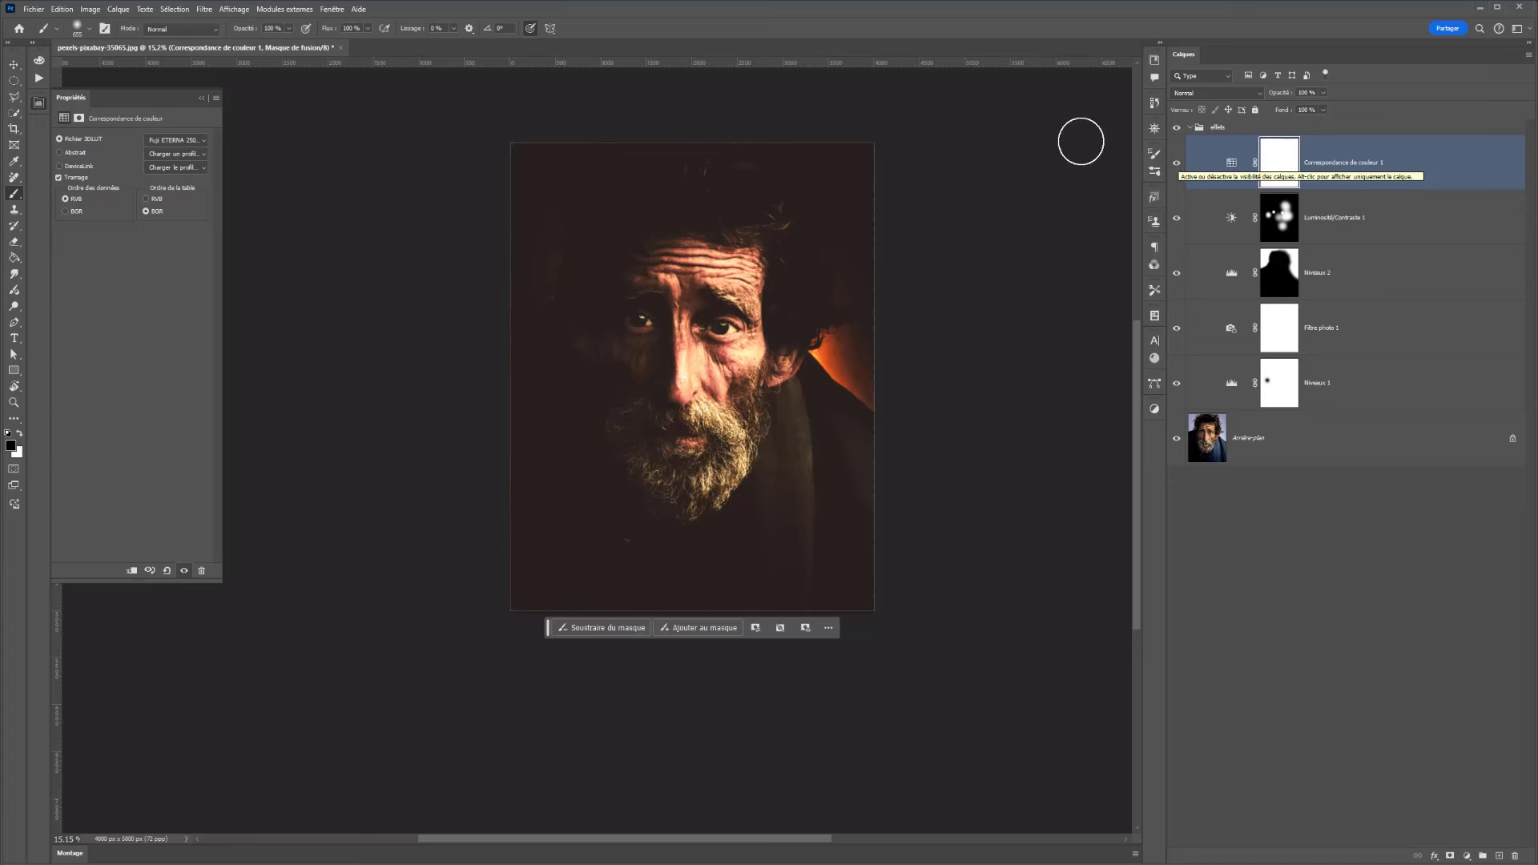
{"action": "scroll", "coordinate": [814, 320], "scroll_direction": "up", "scroll_amount": 1}
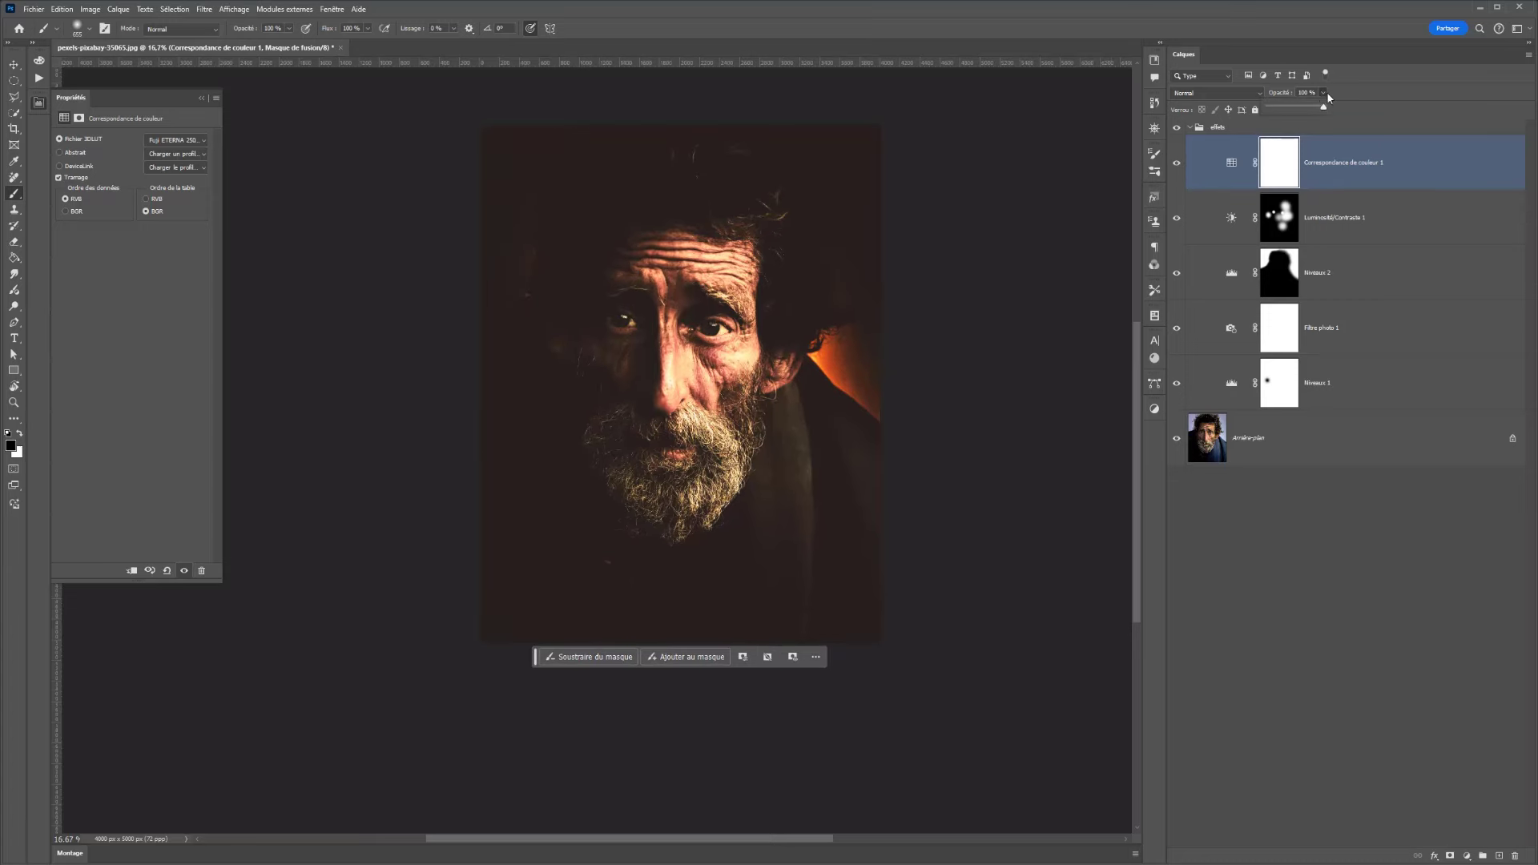
{"action": "left_click", "coordinate": [1321, 110]}
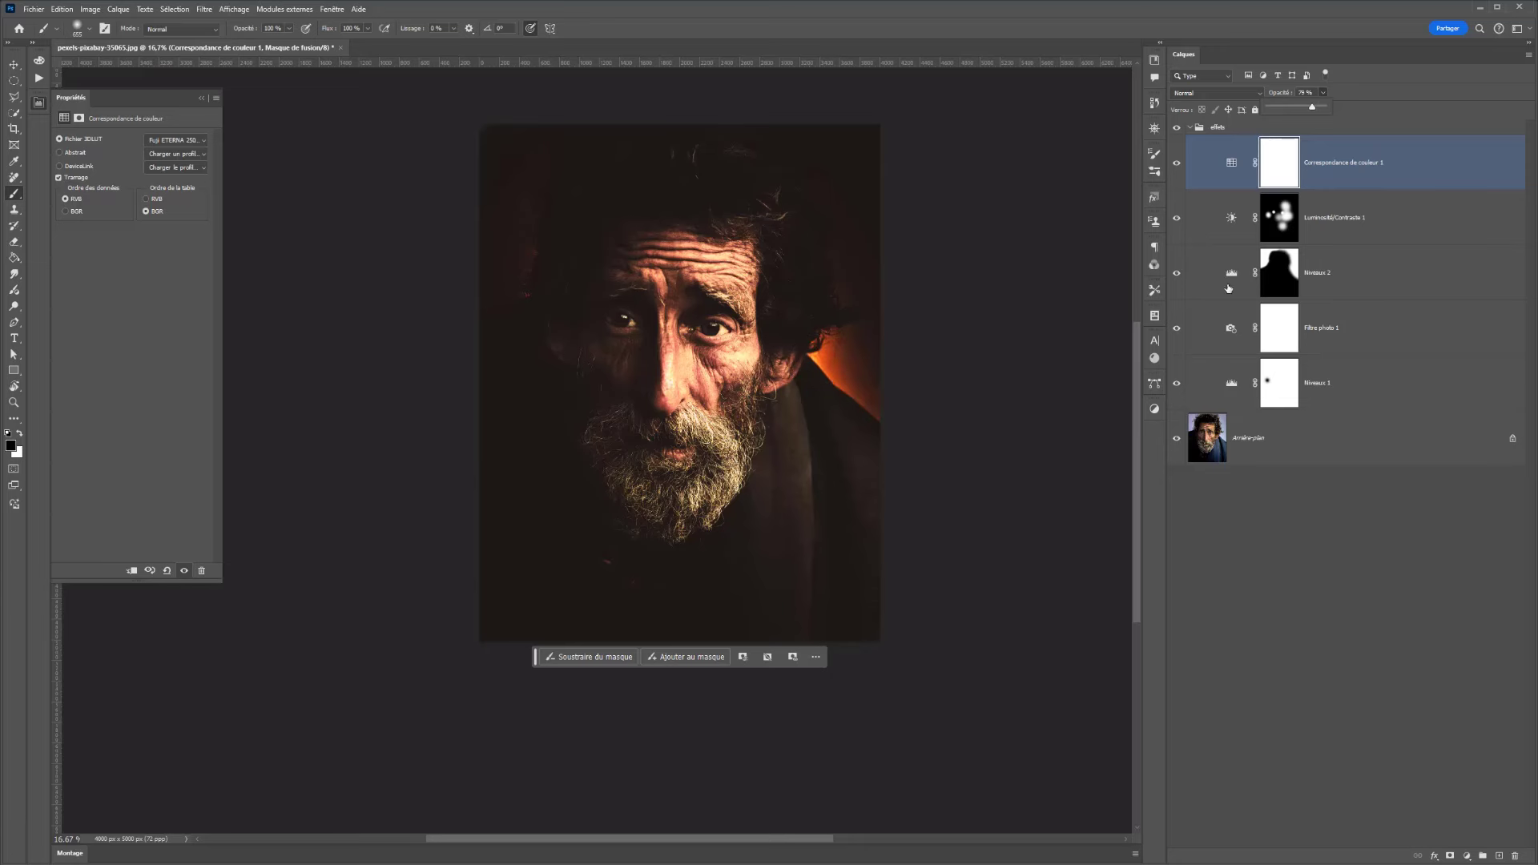
{"action": "left_click", "coordinate": [1177, 163]}
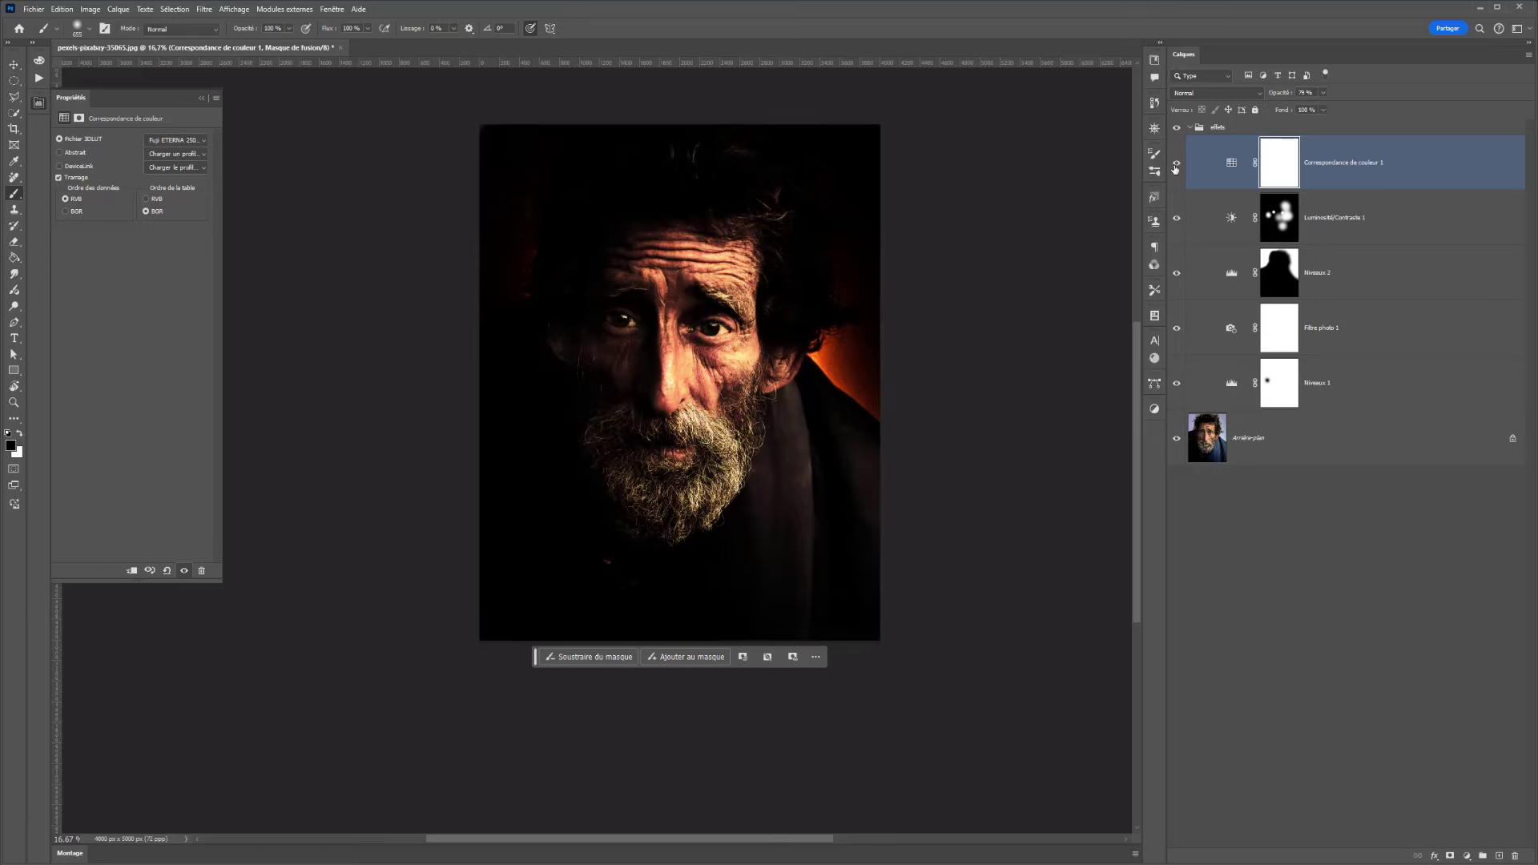
{"action": "left_click", "coordinate": [1177, 163]}
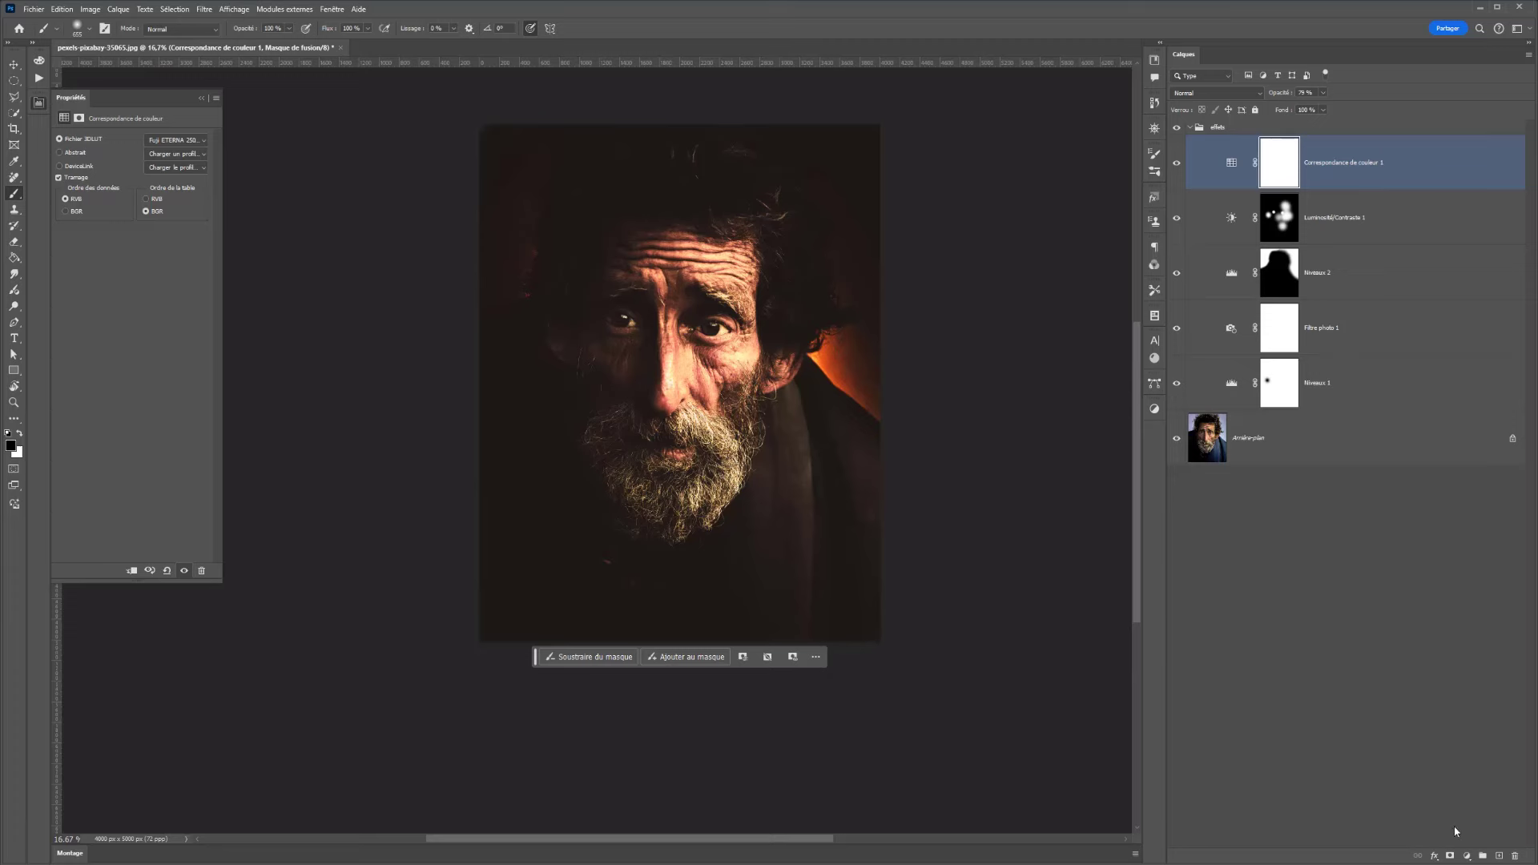
Step: Add a new empty layer at the top of the effets group and set its blend mode to Soft Light (Lumière tamisée)
{"action": "left_click", "coordinate": [1498, 855]}
{"action": "left_click", "coordinate": [1213, 93]}
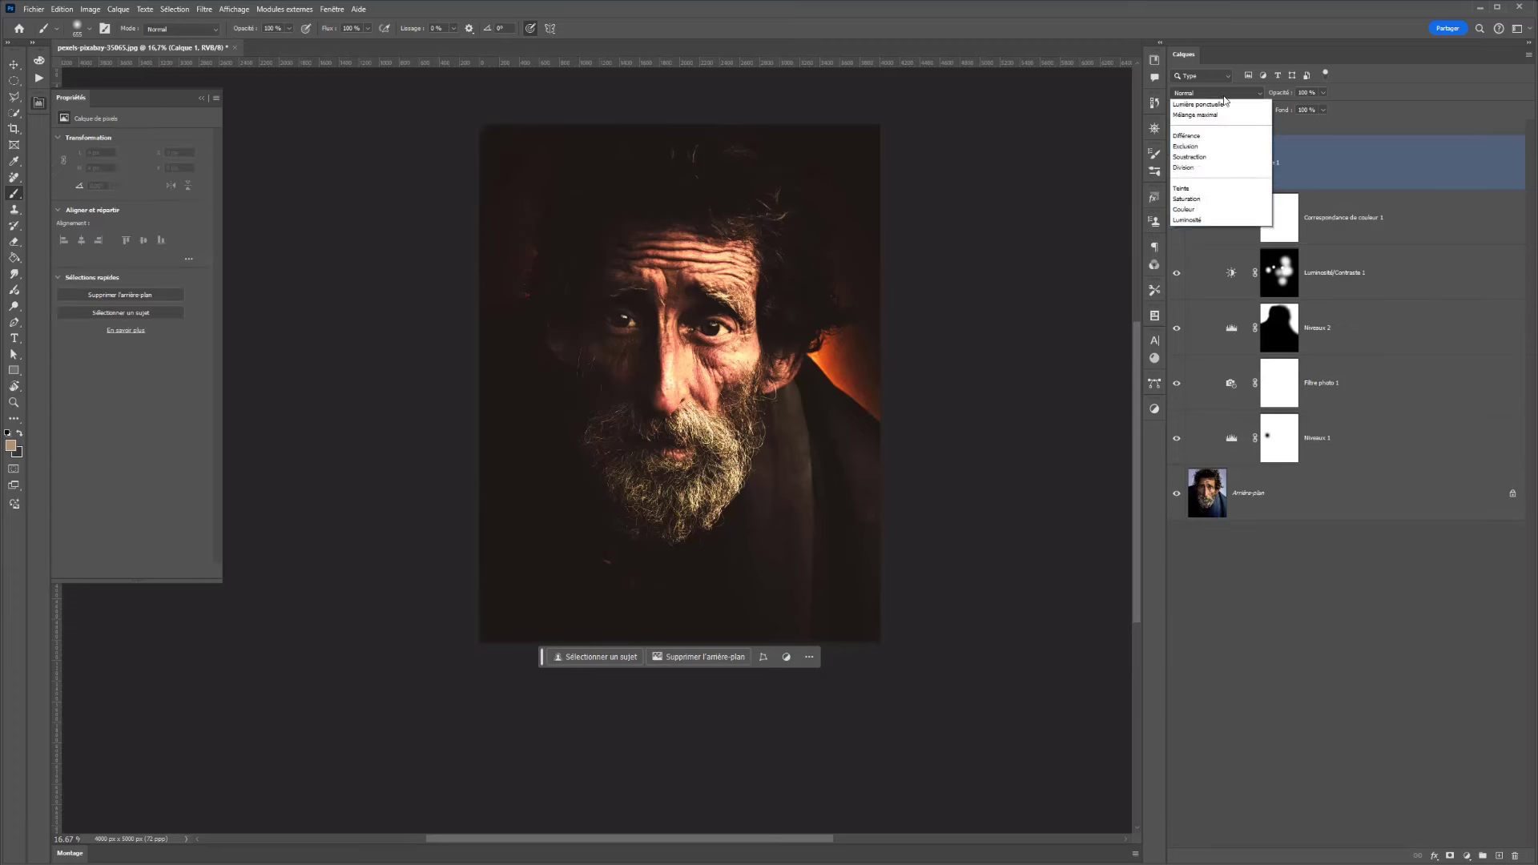
{"action": "left_click", "coordinate": [1201, 280]}
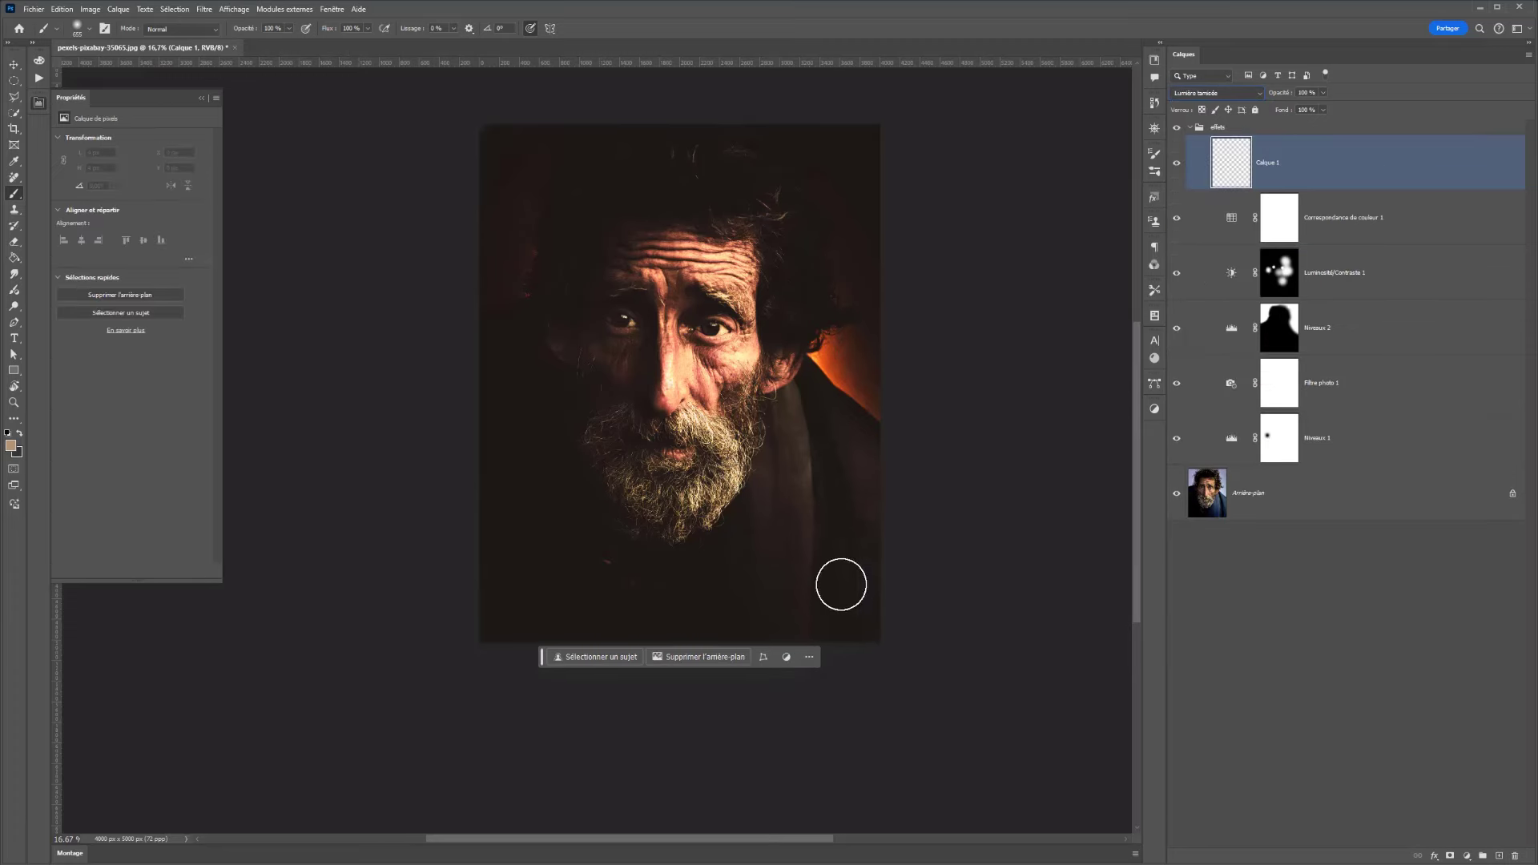
Step: Paint a light tone sampled from the lit cheek over the cheek, nose, forehead and beard with a large soft brush at about 25% flow
{"action": "left_click", "coordinate": [739, 353], "text": "alt"}
{"action": "key", "text": "bracketright"}
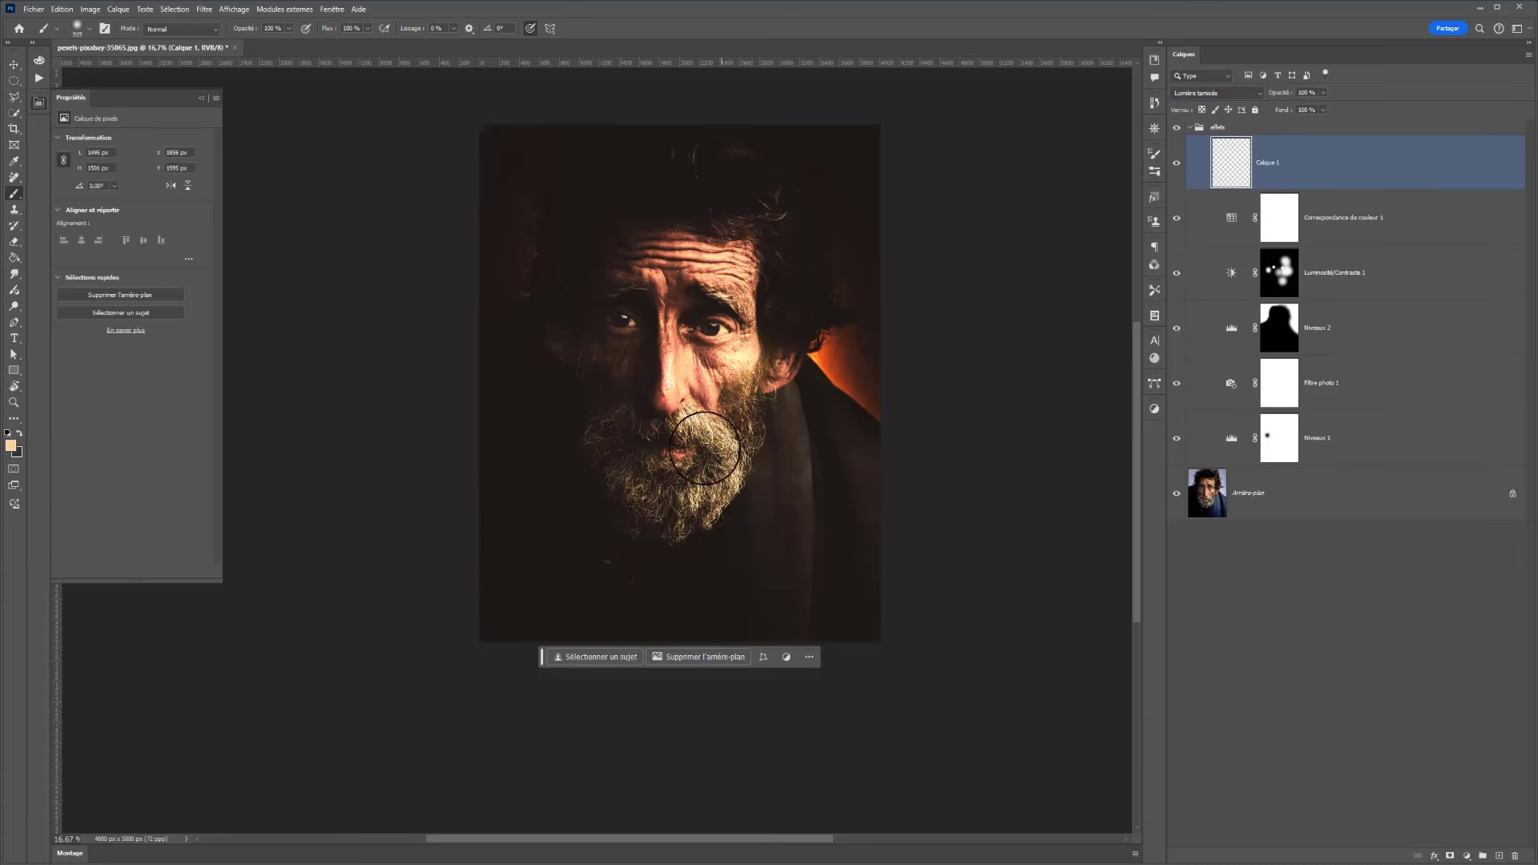
{"action": "right_click", "coordinate": [693, 375], "text": "alt"}
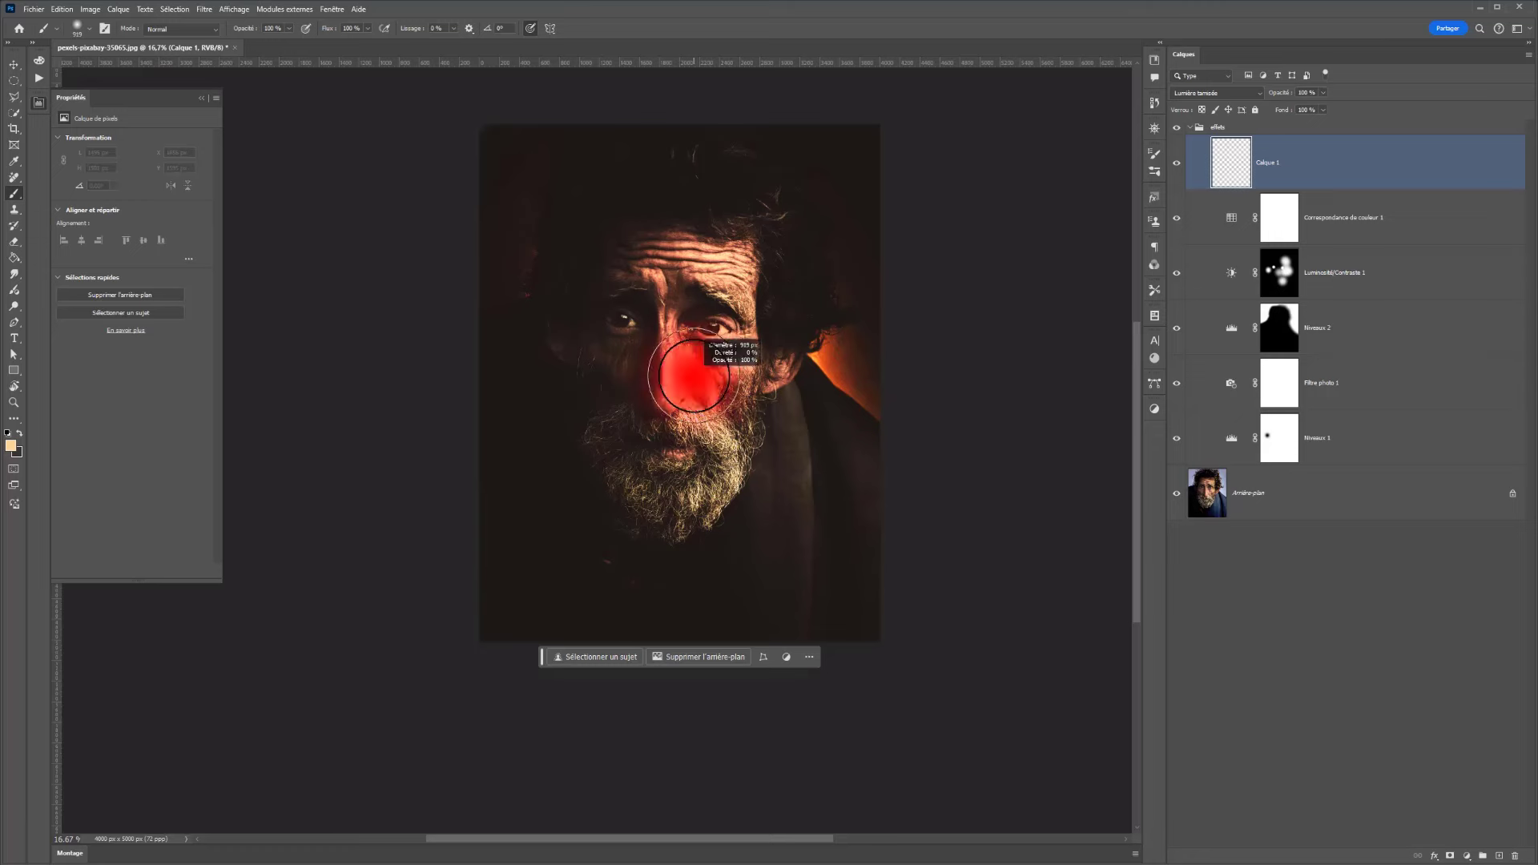
{"action": "left_click", "coordinate": [368, 28]}
{"action": "left_click_drag", "start_coordinate": [370, 43], "coordinate": [345, 45]}
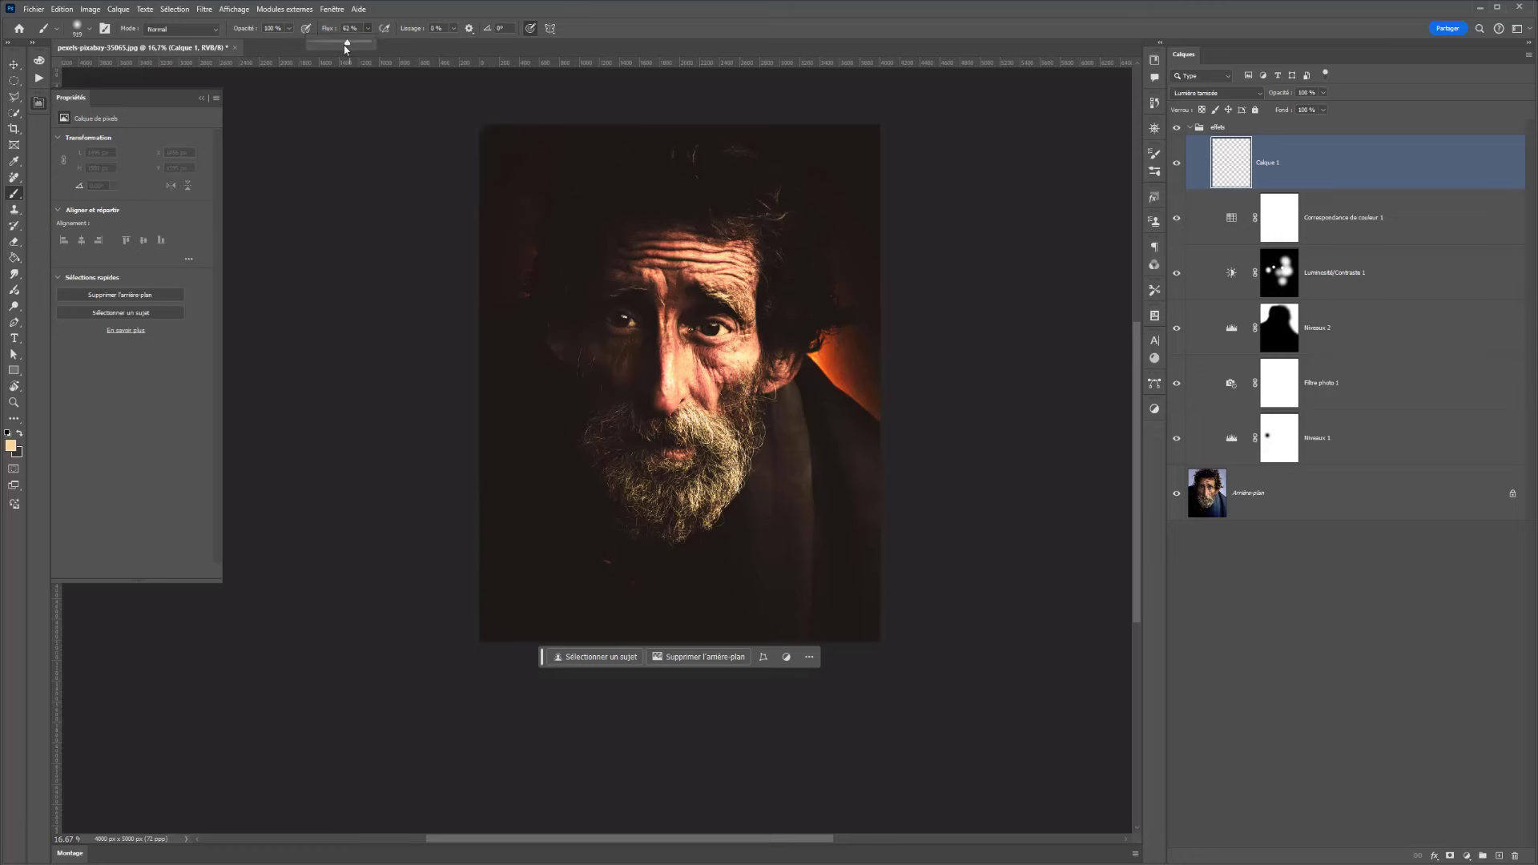
{"action": "left_click", "coordinate": [724, 356]}
{"action": "left_click", "coordinate": [691, 388]}
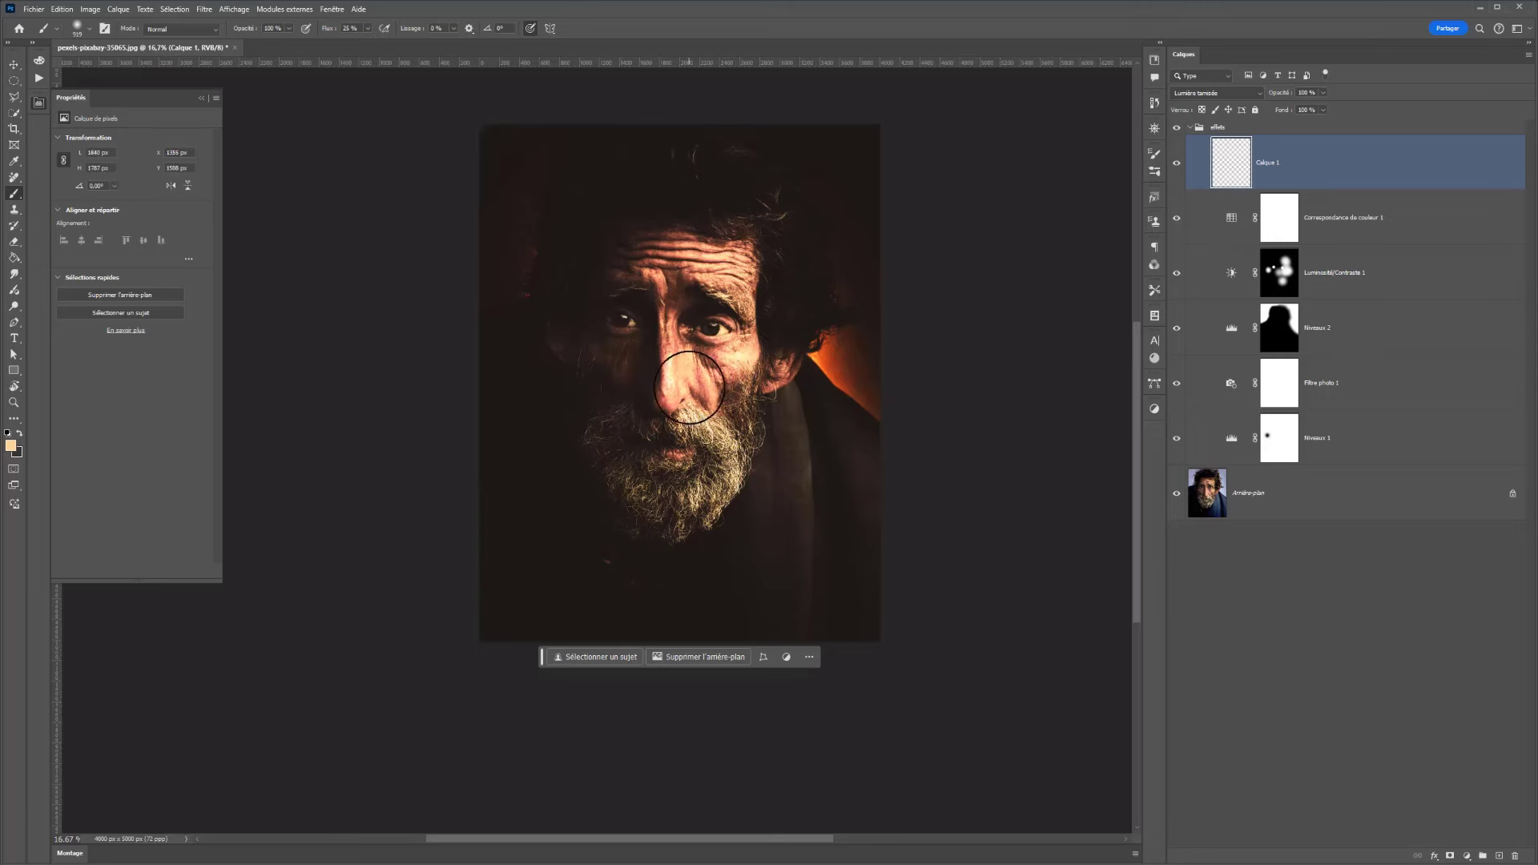
{"action": "left_click", "coordinate": [717, 282]}
{"action": "left_click", "coordinate": [739, 253]}
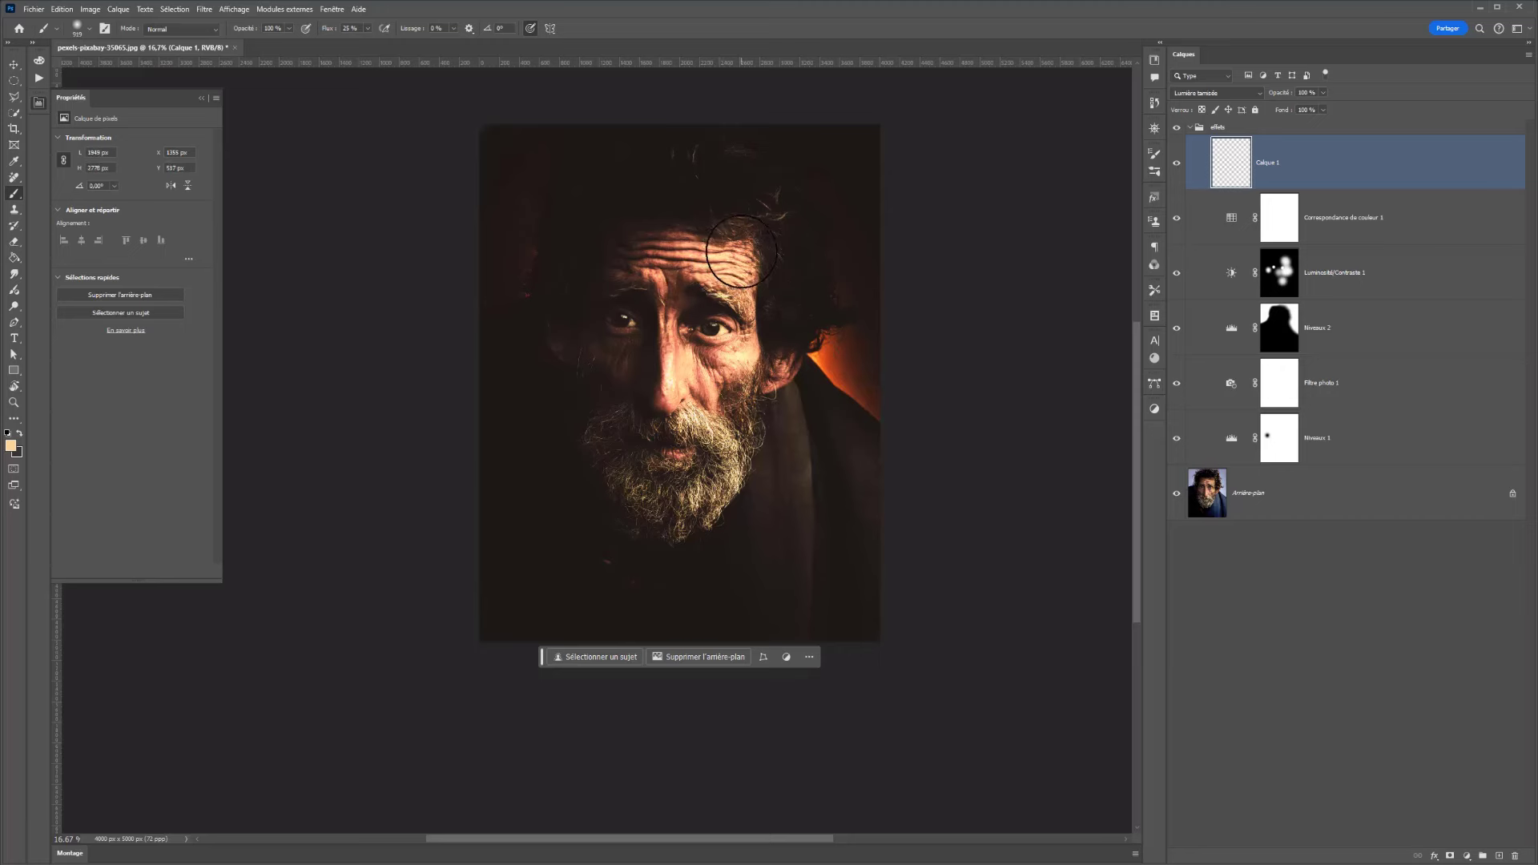
{"action": "left_click", "coordinate": [708, 458]}
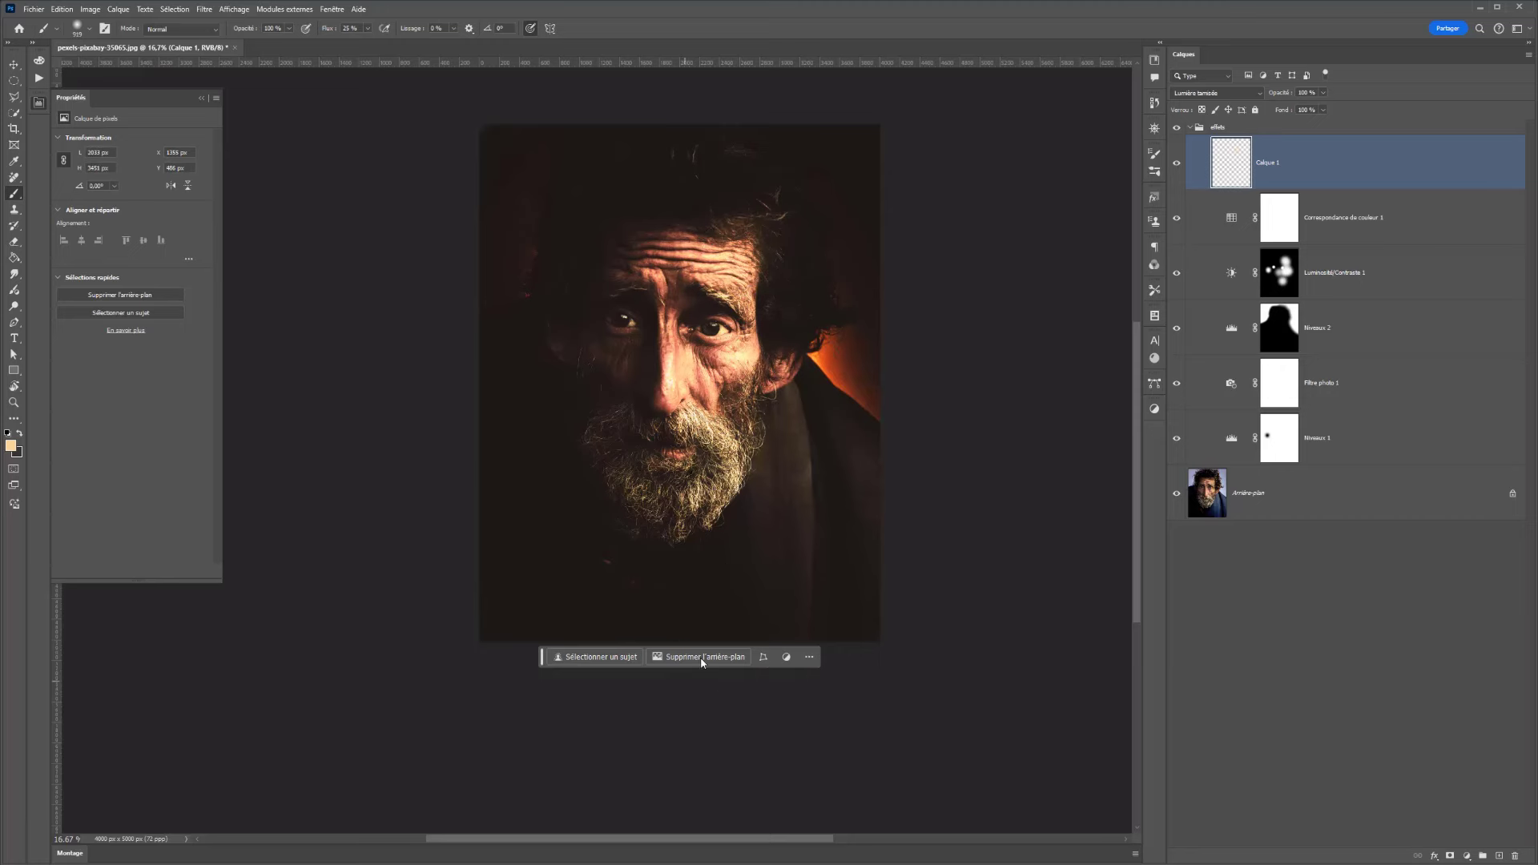
Step: Compare the portrait with and without the Soft Light layer, and add a light stroke beside the lit ear
{"action": "left_click", "coordinate": [1177, 162]}
{"action": "left_click", "coordinate": [1177, 161]}
{"action": "left_click", "coordinate": [1176, 161]}
{"action": "left_click", "coordinate": [1177, 162]}
{"action": "left_click", "coordinate": [818, 378]}
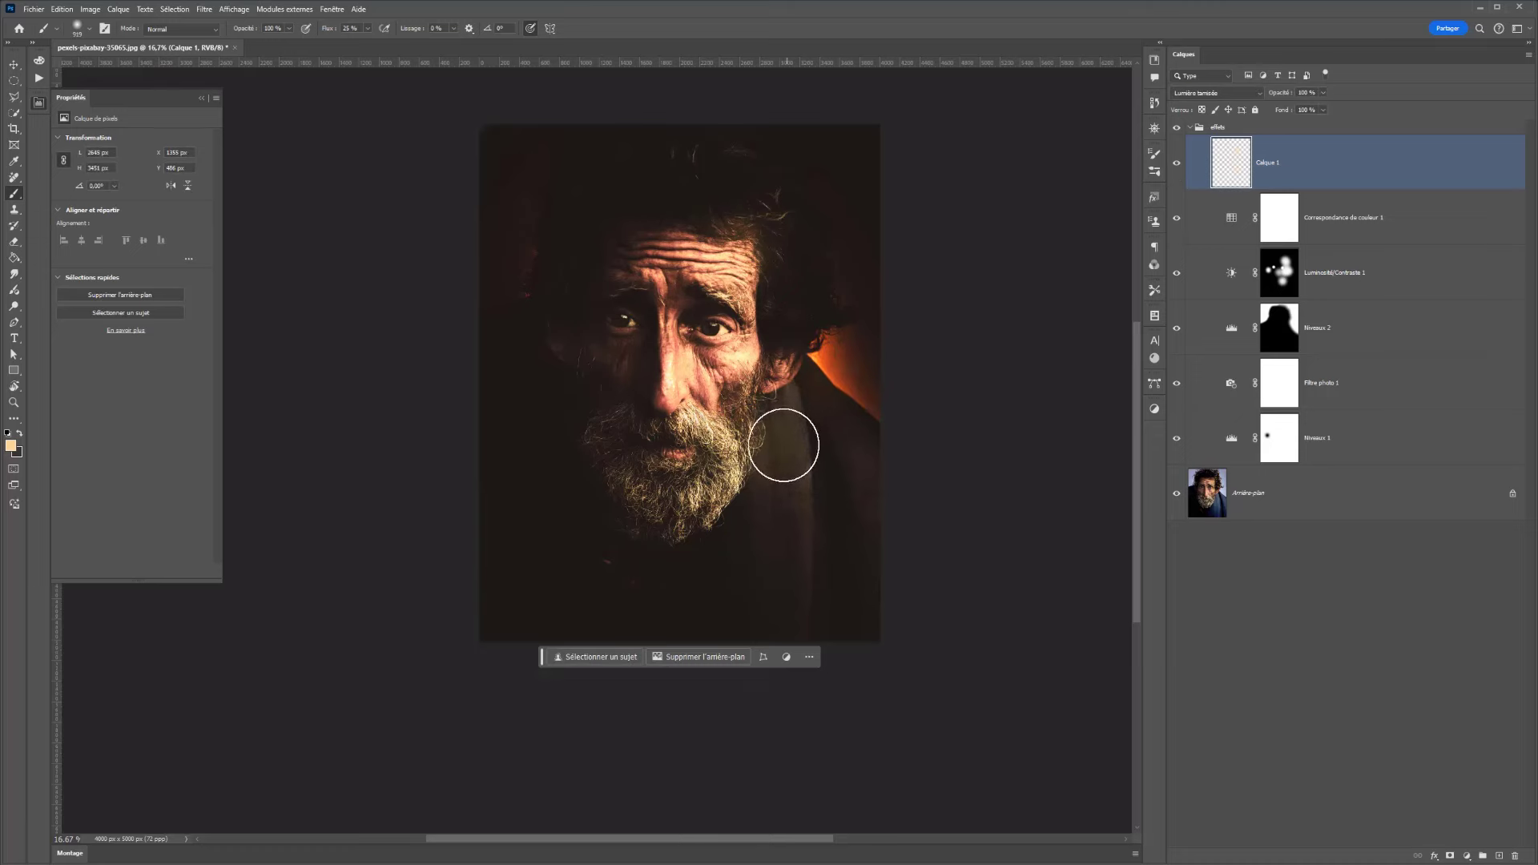
Step: Switch to the dark color and paint on the Soft Light layer to deepen the face's shadowed side and the hair, undoing one stray stroke
{"action": "key", "text": "x"}
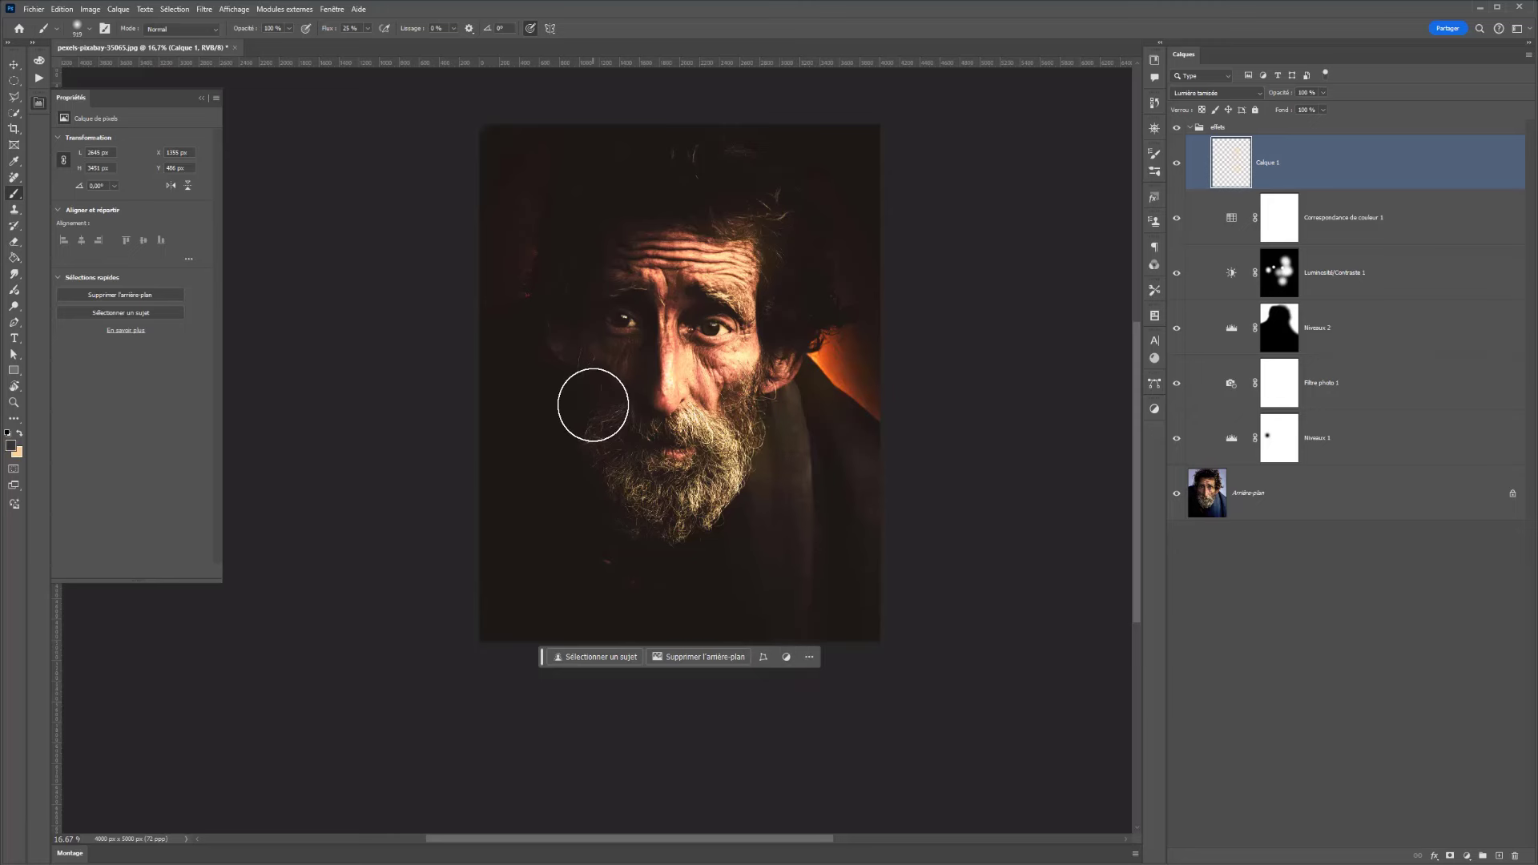
{"action": "left_click", "coordinate": [593, 404]}
{"action": "left_click", "coordinate": [642, 353]}
{"action": "key", "text": "ctrl+z"}
{"action": "left_click", "coordinate": [558, 347]}
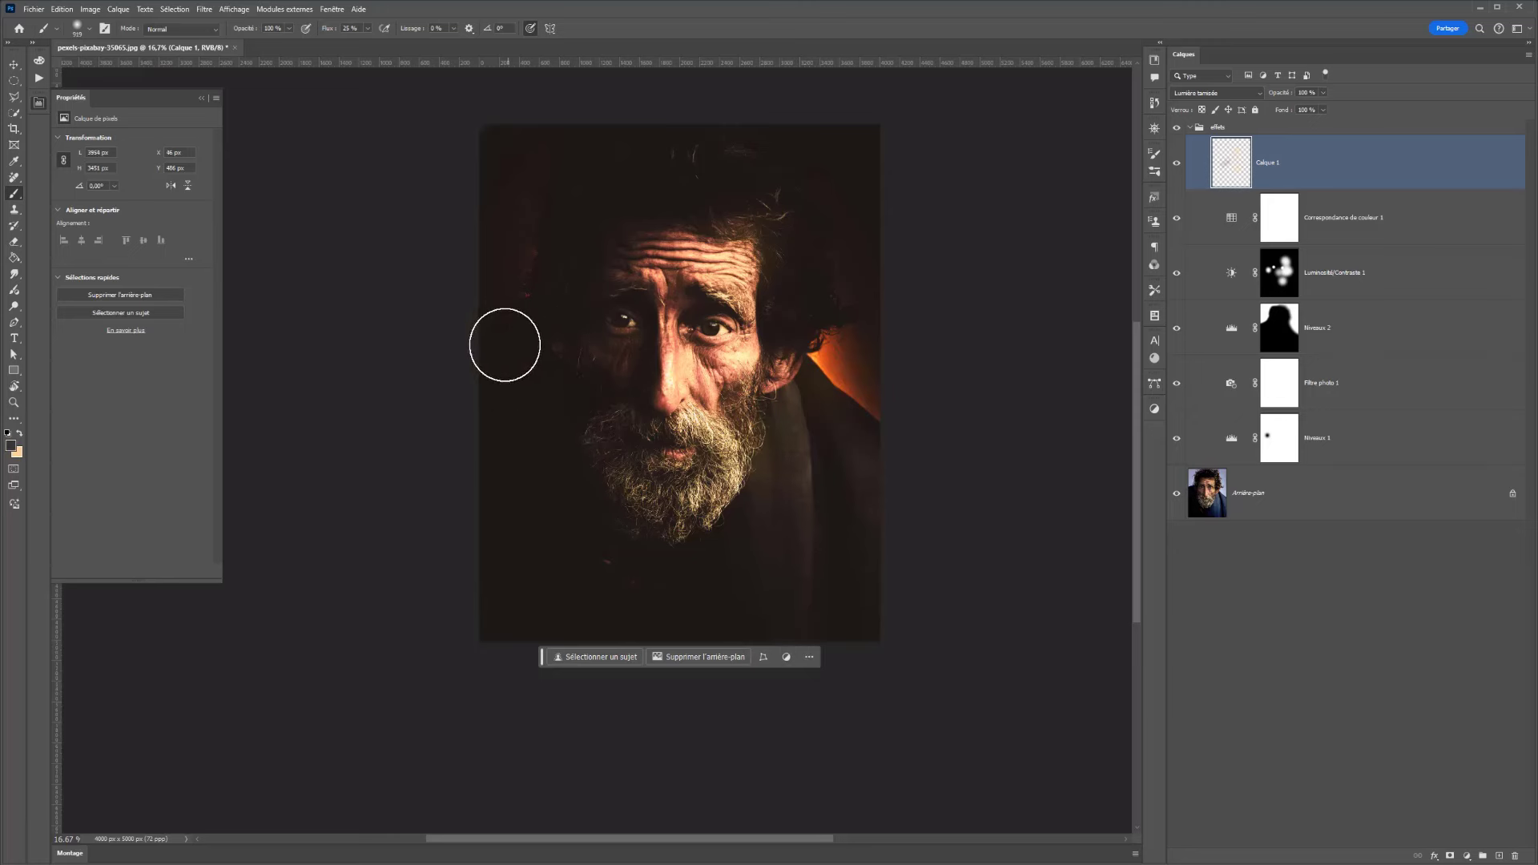
{"action": "left_click", "coordinate": [587, 233]}
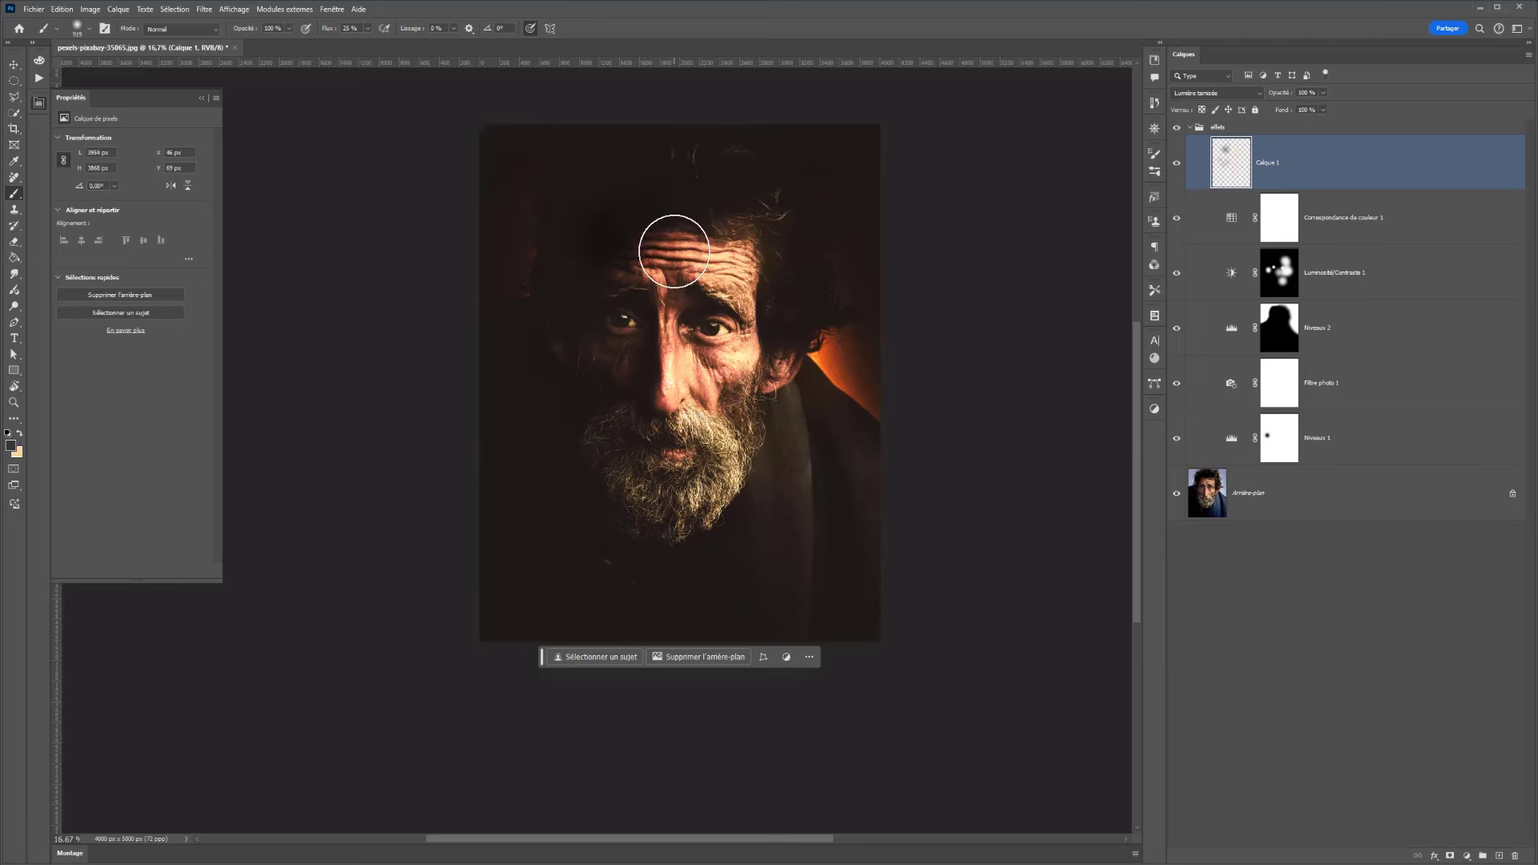
Step: Paint dark strokes over the hair and the area beside the head on the Soft Light layer in the effets group
{"action": "left_click", "coordinate": [745, 174]}
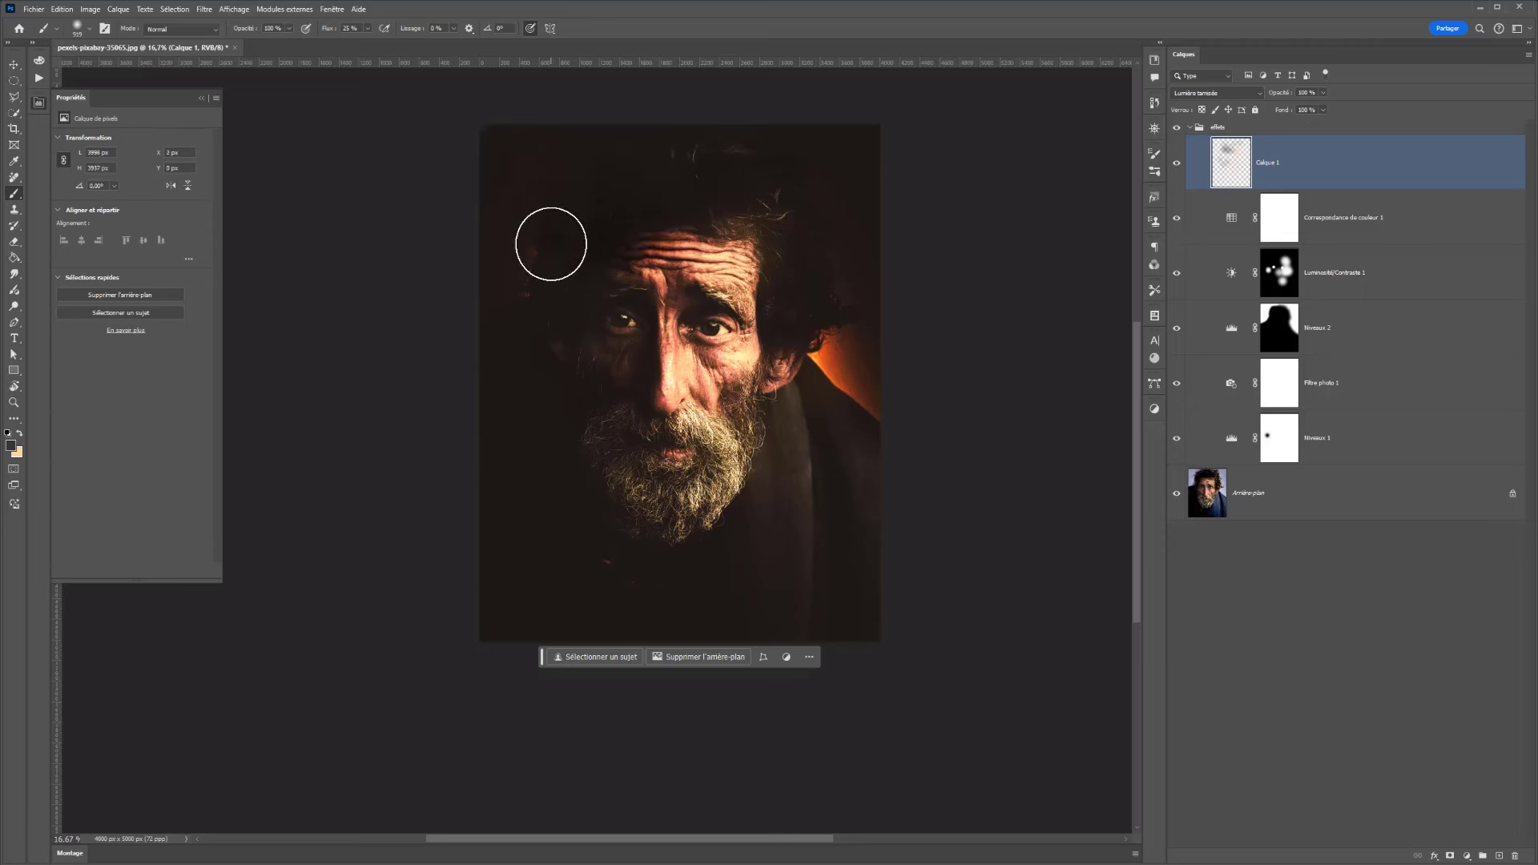
{"action": "left_click", "coordinate": [548, 257]}
Step: Add a new layer directly above the background photo and set its blend mode to Soft Light (Lumière tamisée)
{"action": "left_click", "coordinate": [1245, 497]}
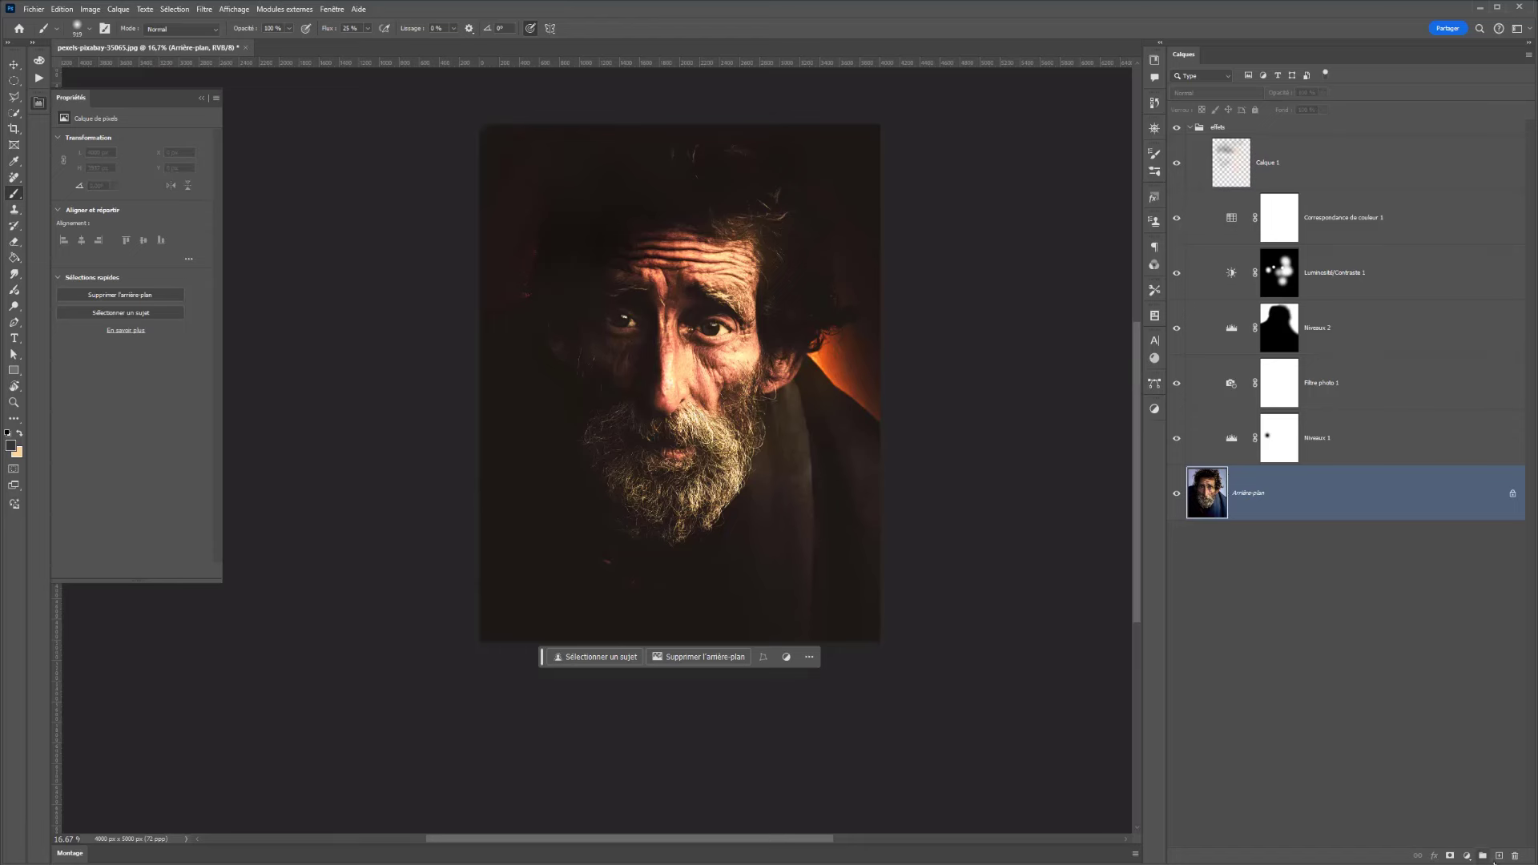
{"action": "left_click", "coordinate": [1495, 859]}
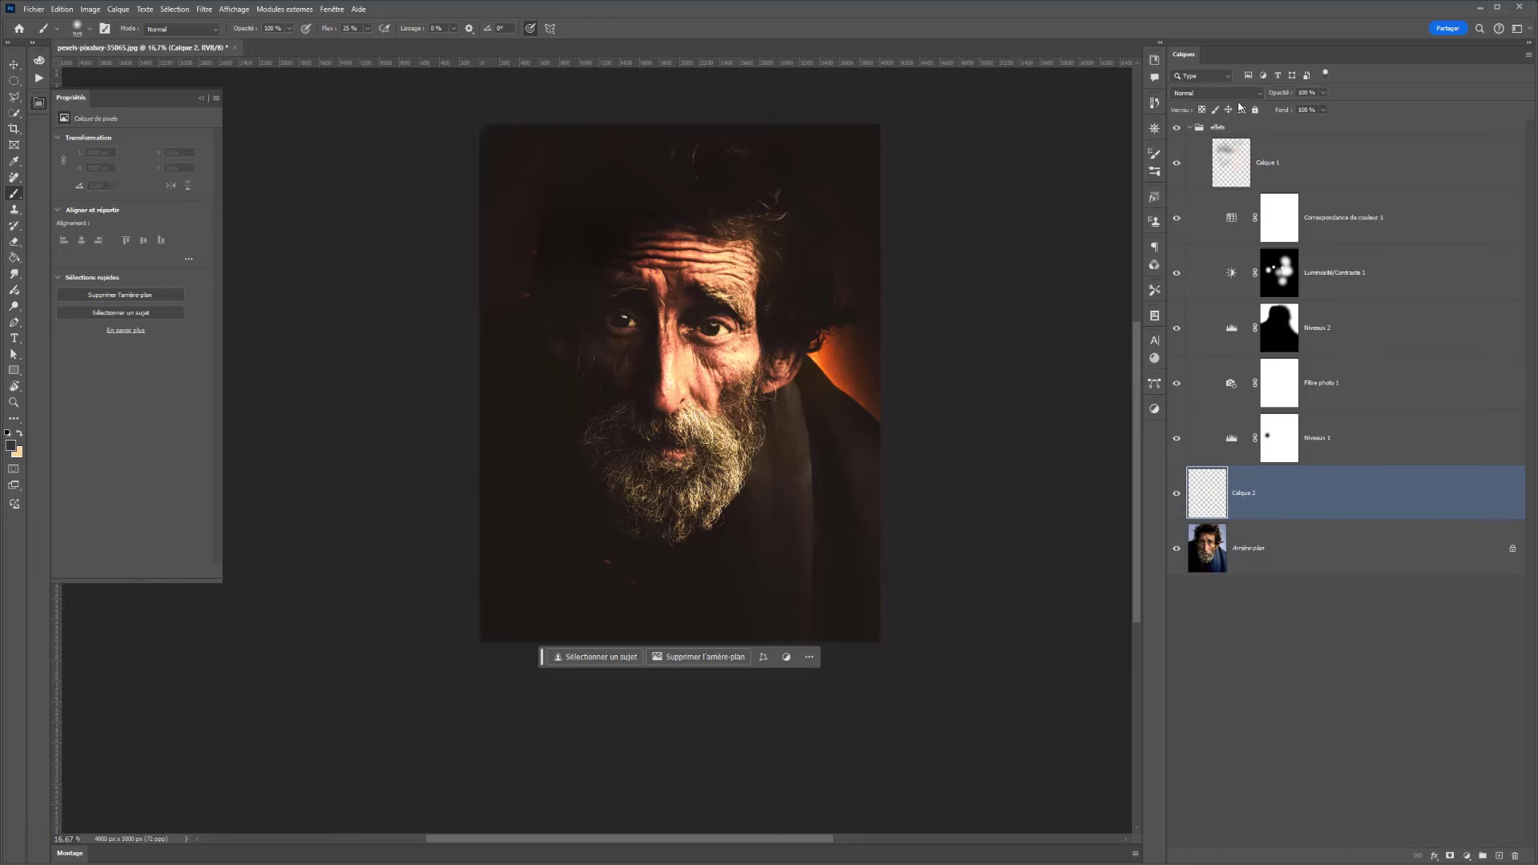
{"action": "left_click", "coordinate": [1214, 93]}
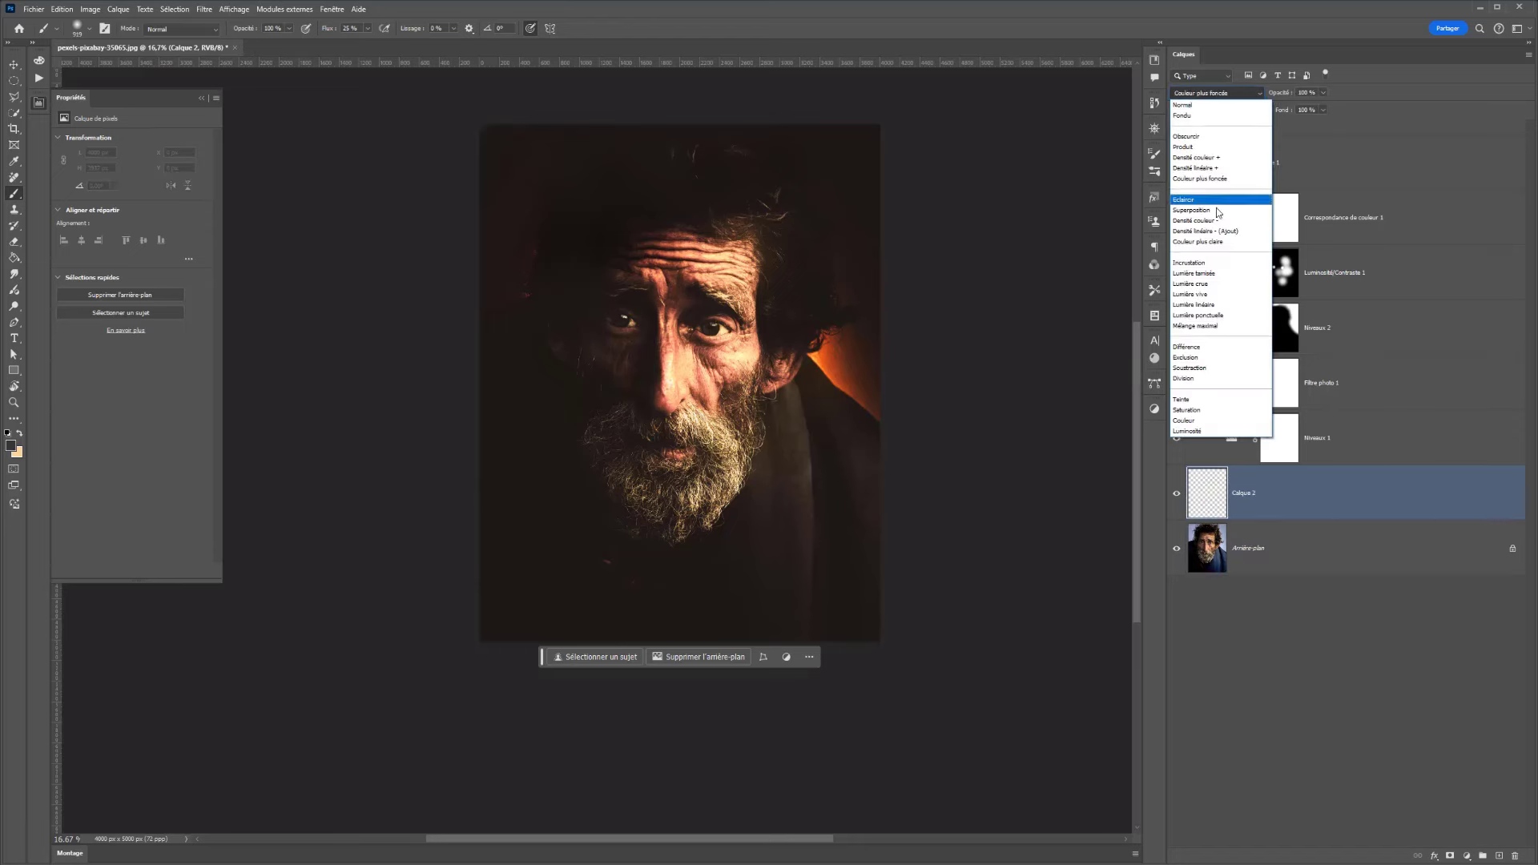
{"action": "left_click", "coordinate": [1204, 275]}
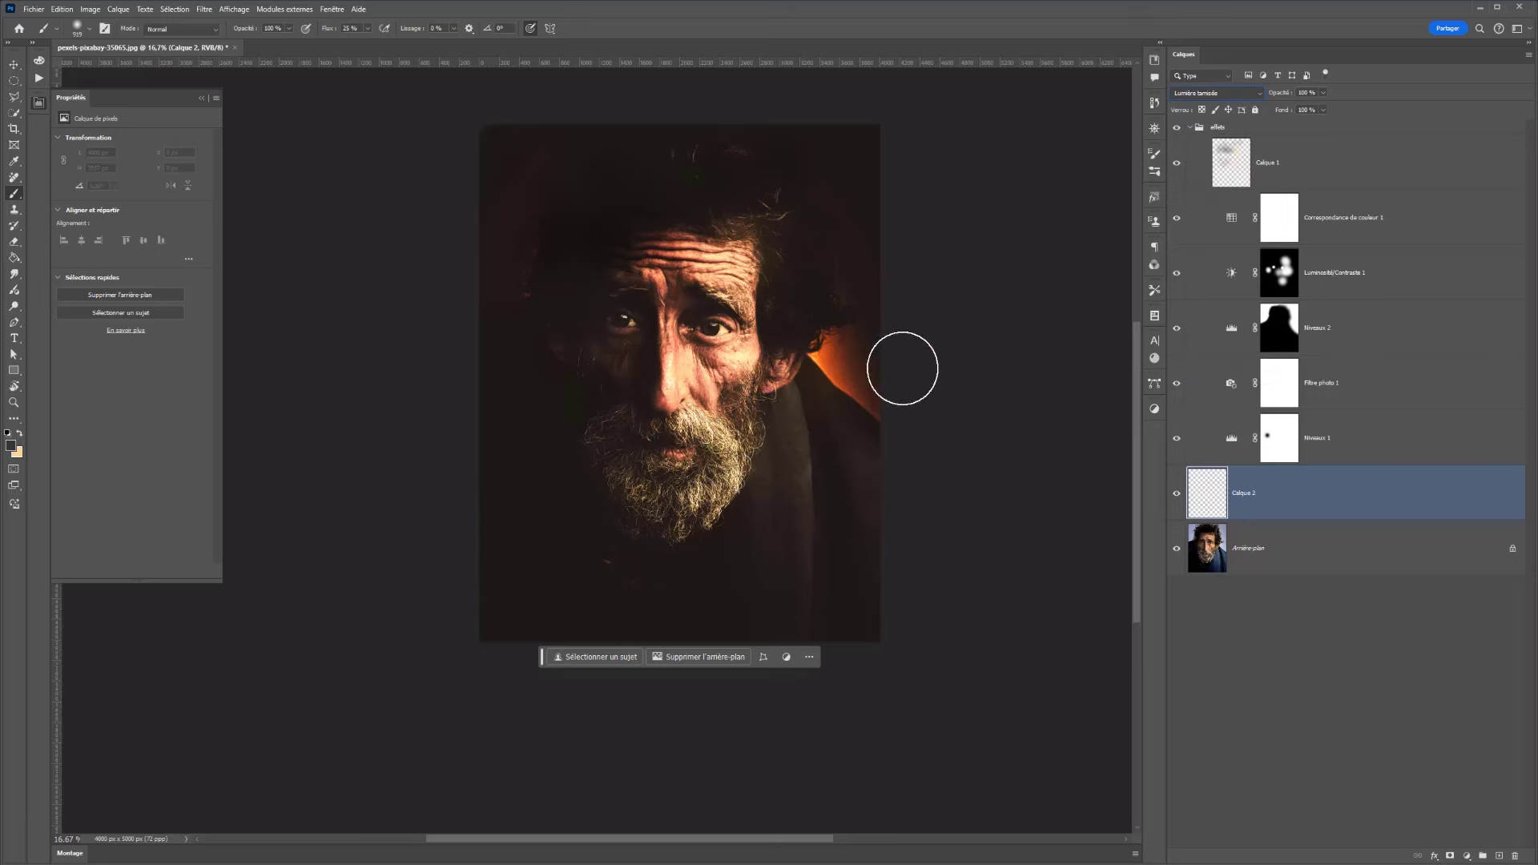
Step: Paint soft light and dark strokes along the background on both sides of the man, and compare the image with and without them
{"action": "mouse_move", "coordinate": [903, 368]}
{"action": "left_mouse_down"}
{"action": "mouse_move", "coordinate": [869, 349]}
{"action": "mouse_move", "coordinate": [877, 404]}
{"action": "left_mouse_up"}
{"action": "key", "text": "x"}
{"action": "key", "text": "x"}
{"action": "left_click_drag", "start_coordinate": [489, 250], "coordinate": [515, 275]}
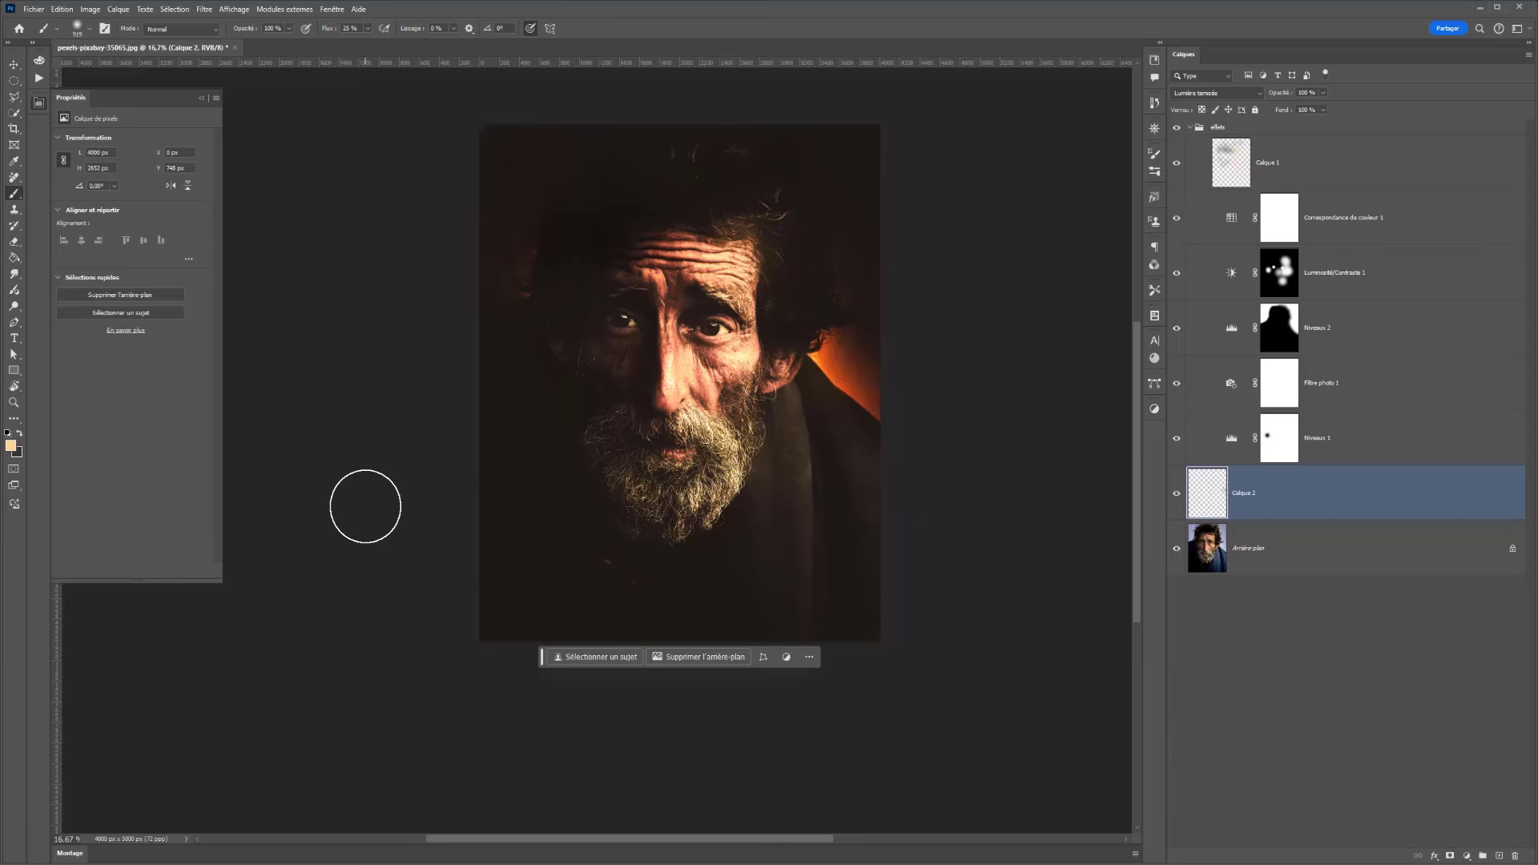
{"action": "mouse_move", "coordinate": [873, 175]}
{"action": "left_mouse_down"}
{"action": "mouse_move", "coordinate": [857, 299]}
{"action": "mouse_move", "coordinate": [876, 388]}
{"action": "left_mouse_up"}
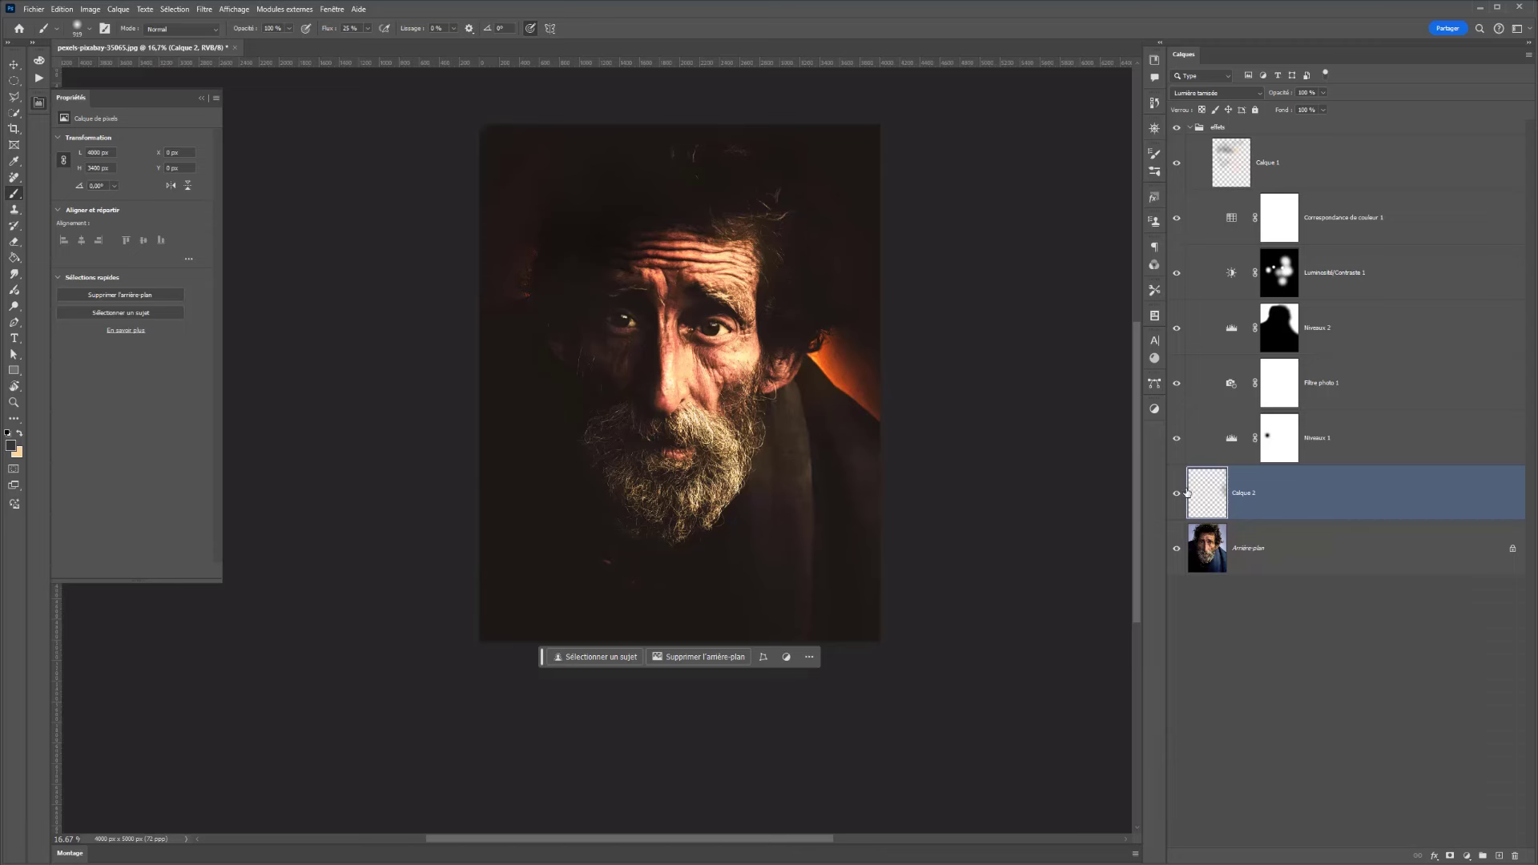
{"action": "left_click", "coordinate": [1178, 494]}
{"action": "left_click", "coordinate": [1178, 494]}
{"action": "left_click", "coordinate": [1178, 494]}
{"action": "left_click", "coordinate": [1179, 494]}
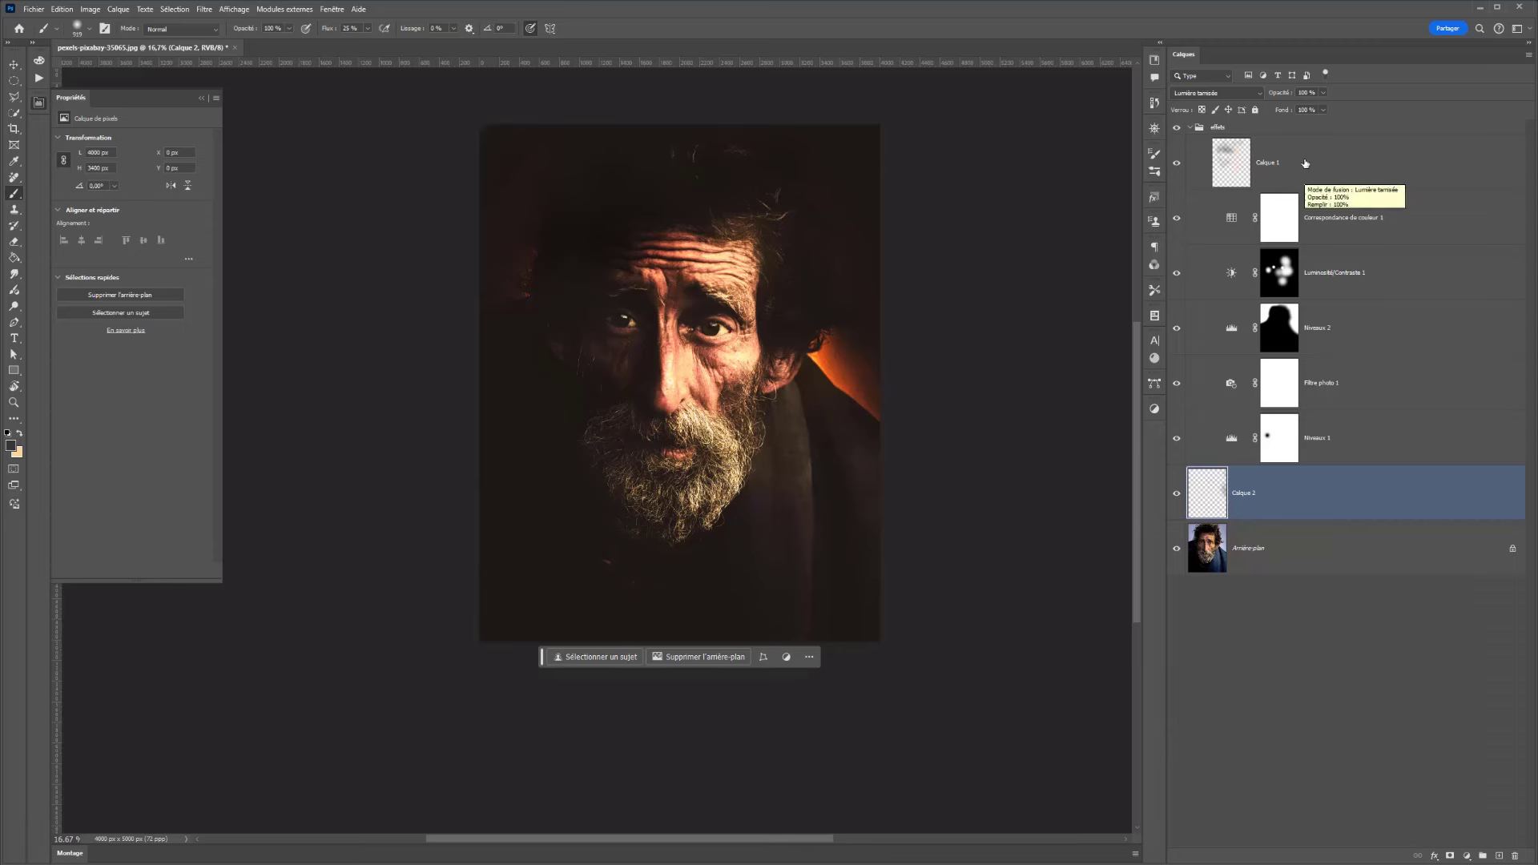
{"action": "left_click", "coordinate": [1295, 174]}
{"action": "left_click", "coordinate": [1498, 855]}
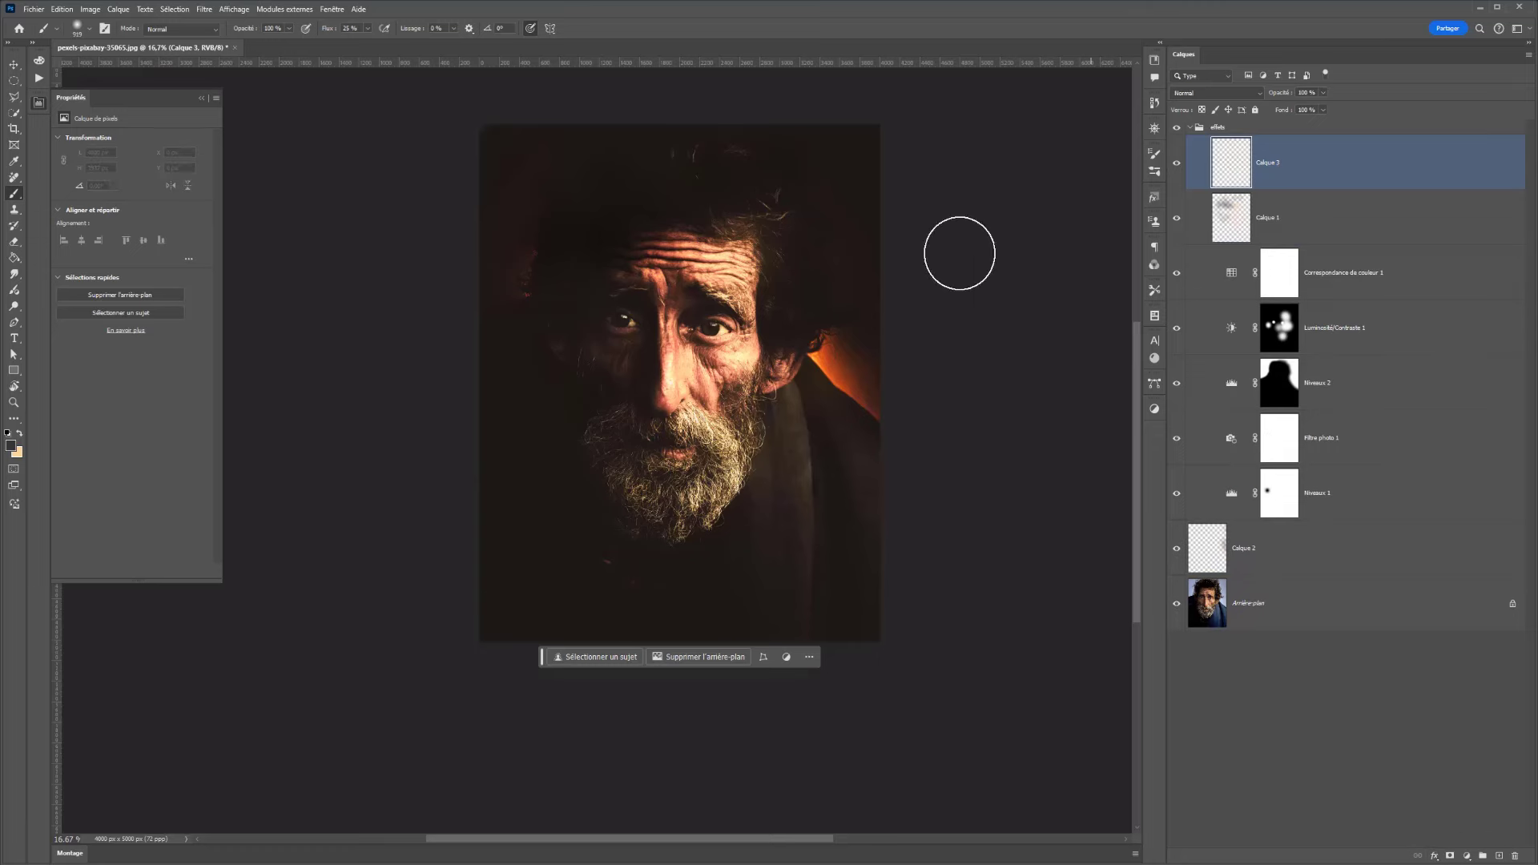
{"action": "key", "text": "ctrl+z"}
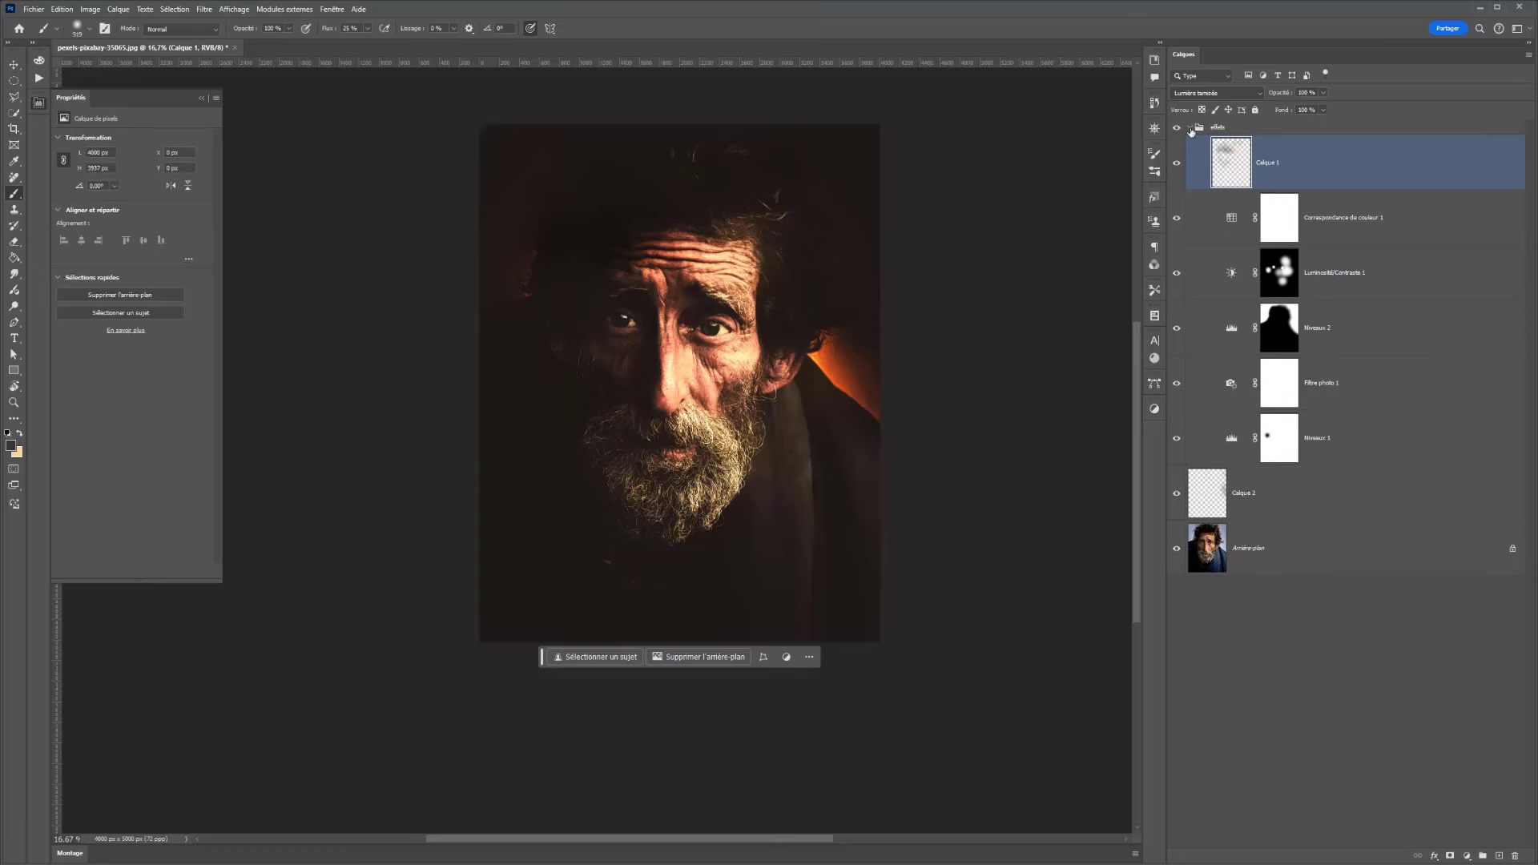
Step: Add a layer above the collapsed effets group and fill it using Apply Image with the merged (Fusionné) source, Produit operation and 100% opacity
{"action": "left_click", "coordinate": [1199, 128]}
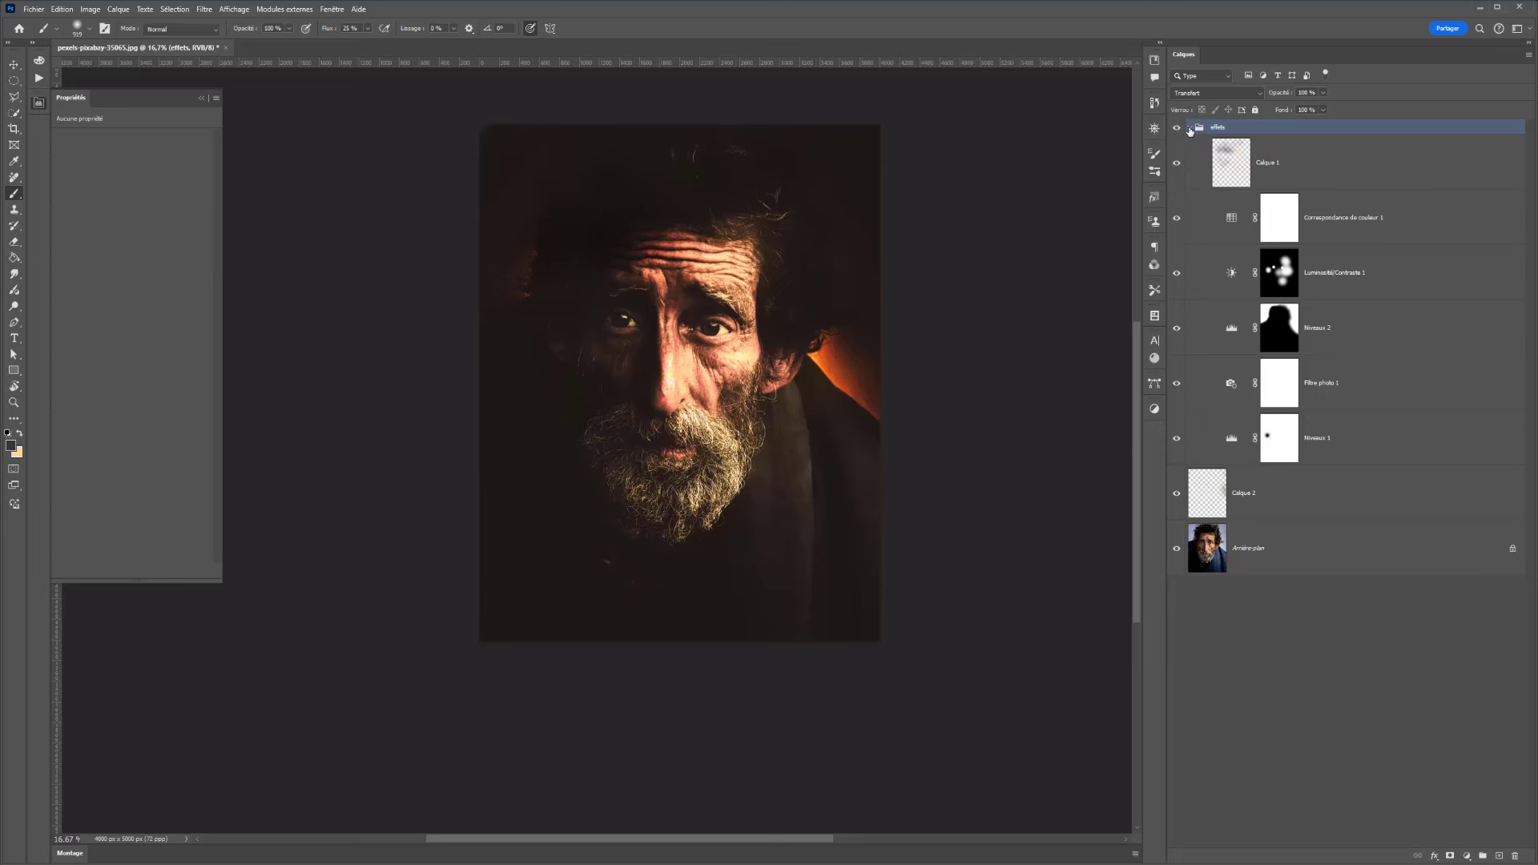
{"action": "left_click", "coordinate": [1190, 128]}
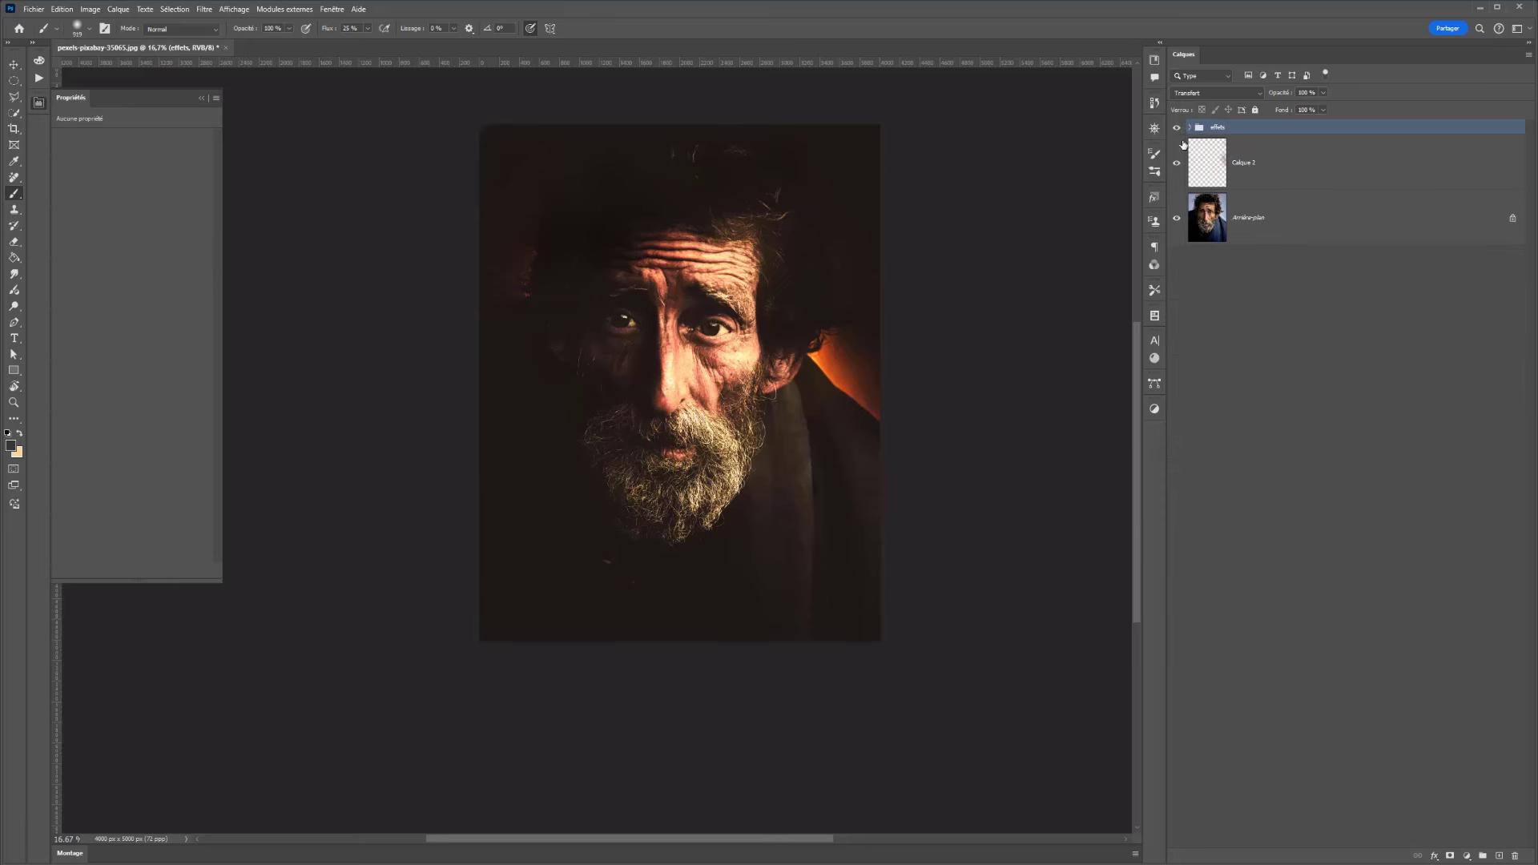
{"action": "left_click", "coordinate": [1497, 855]}
{"action": "left_click", "coordinate": [79, 10]}
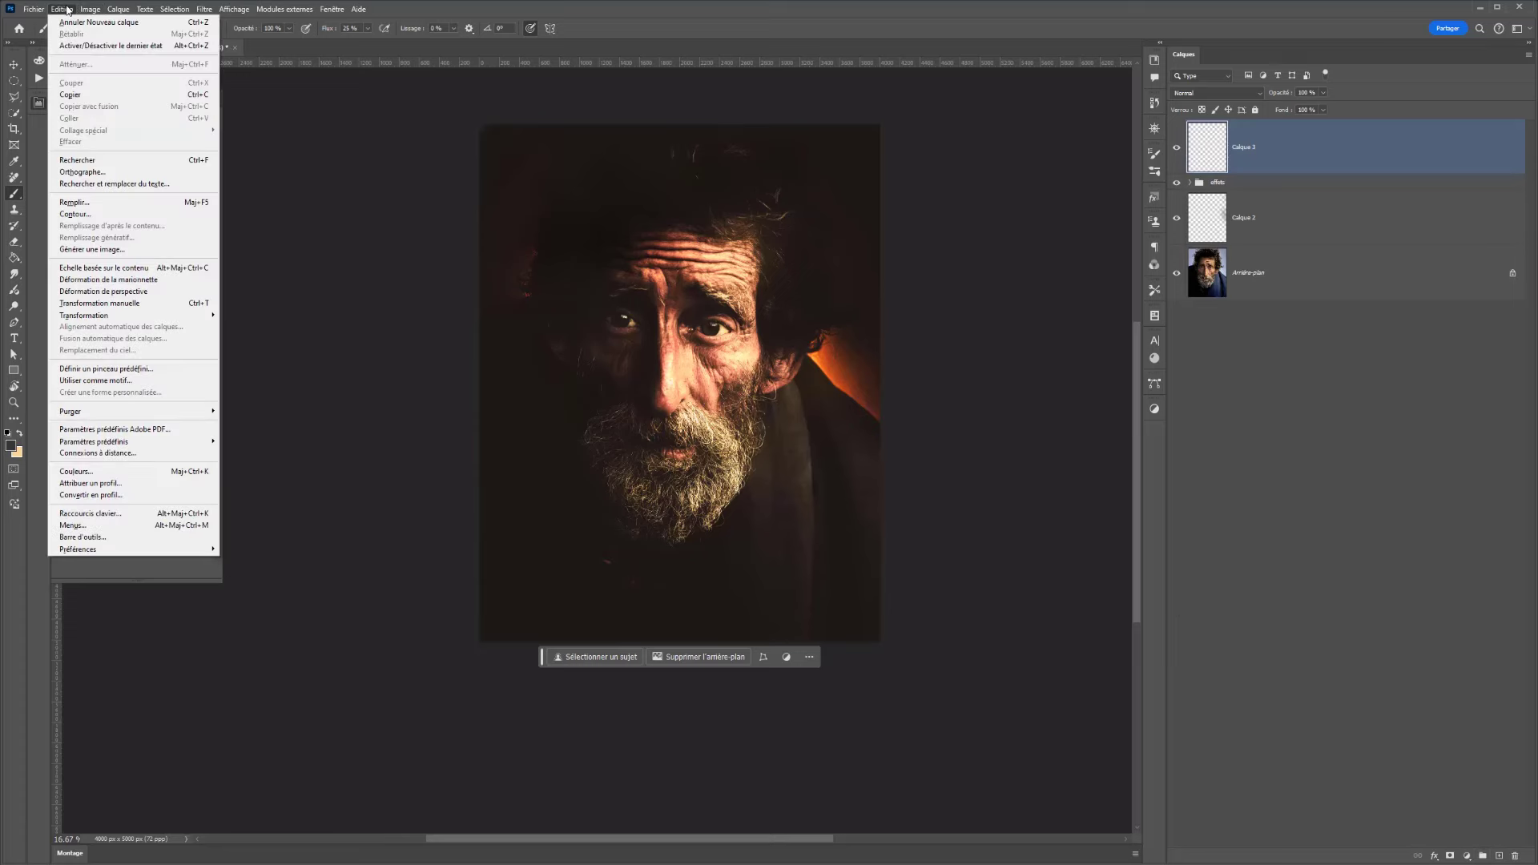
{"action": "mouse_move", "coordinate": [100, 10]}
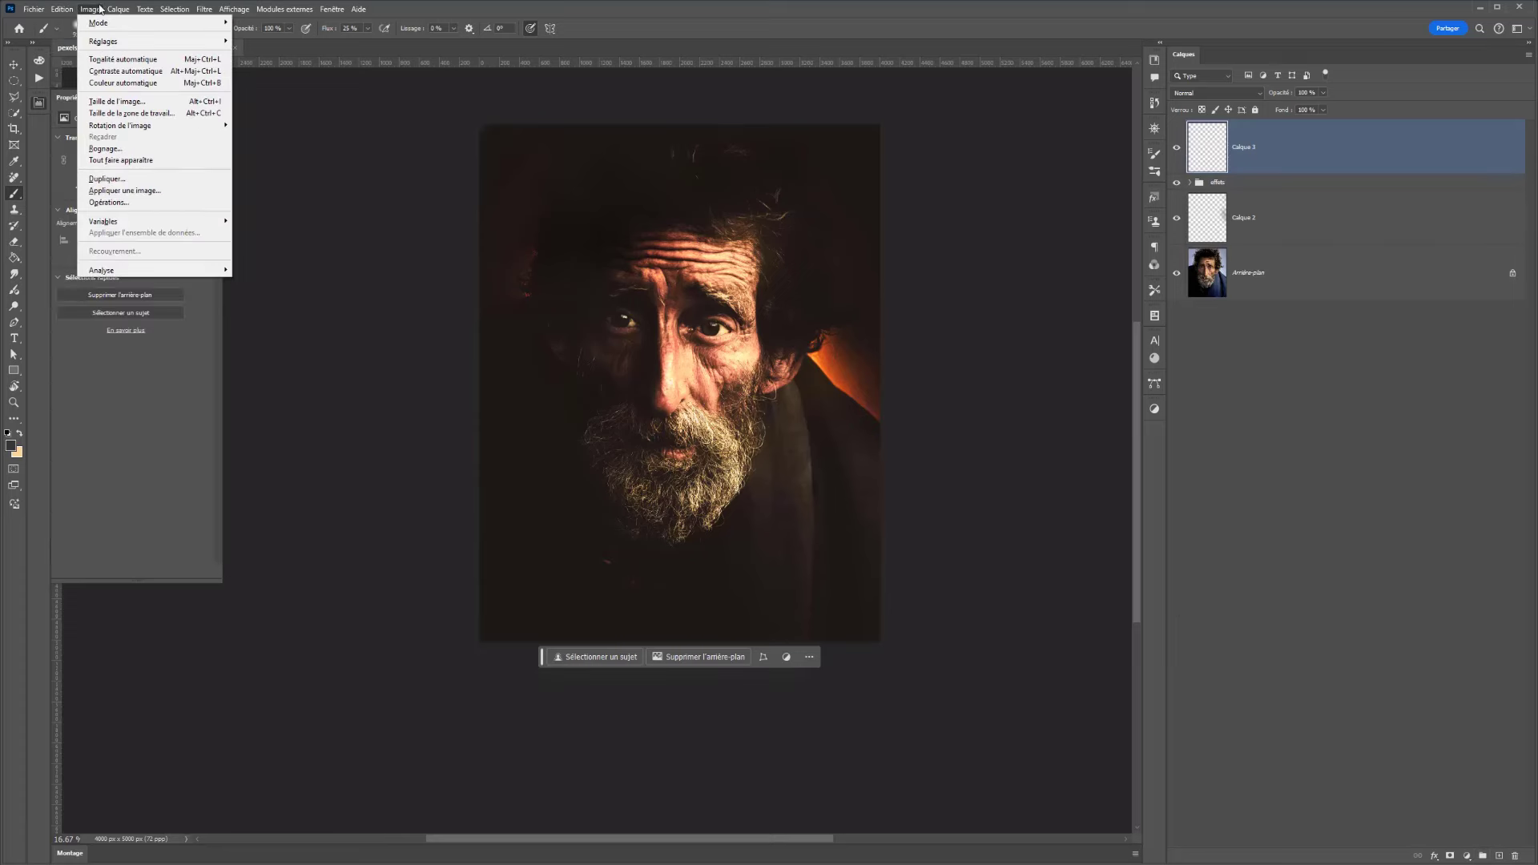
{"action": "left_click", "coordinate": [124, 191]}
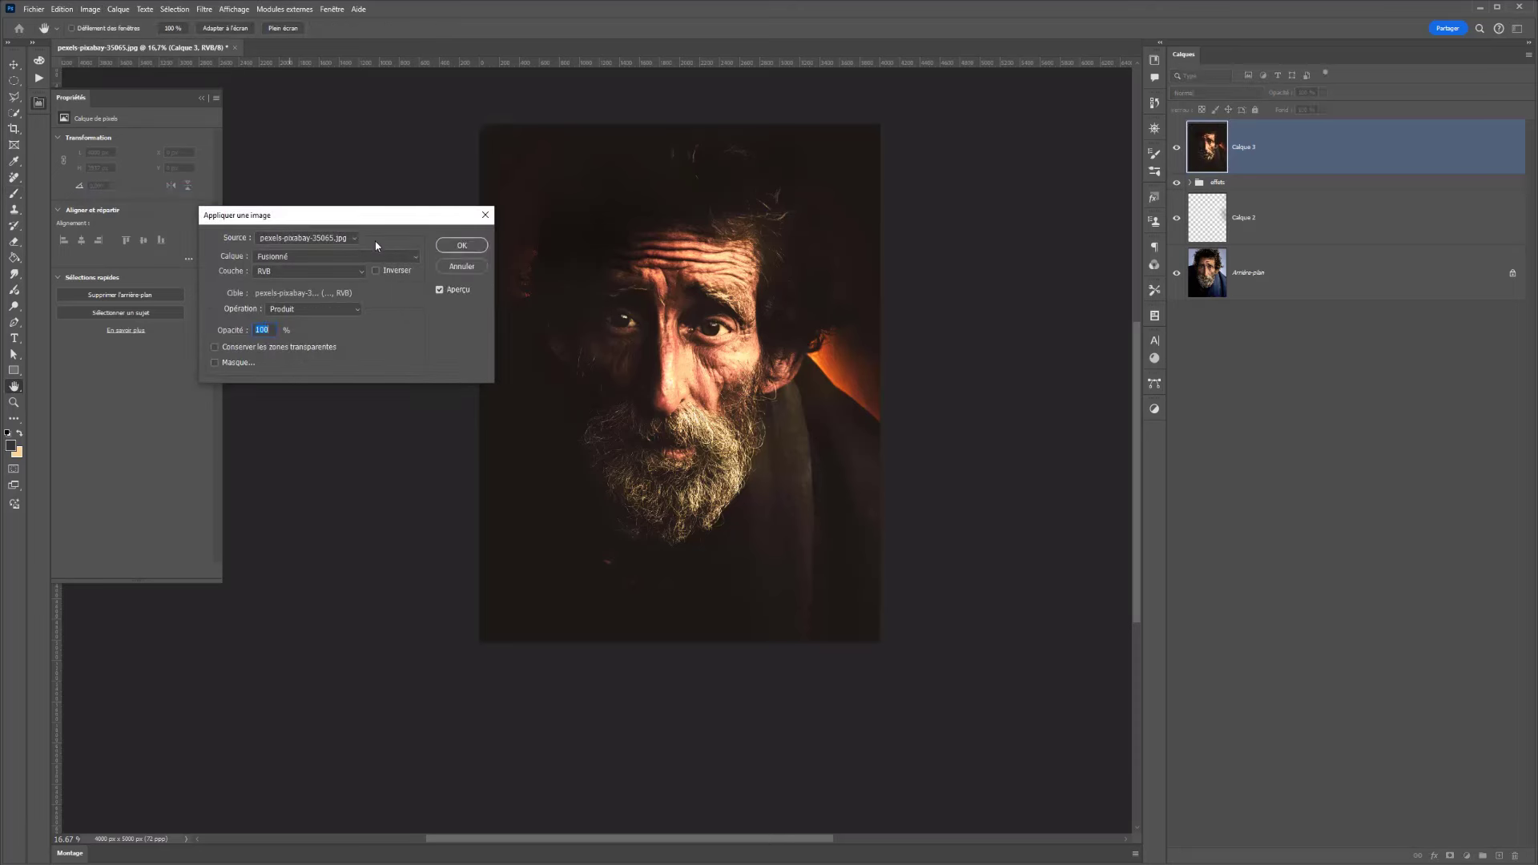
{"action": "left_click", "coordinate": [473, 252]}
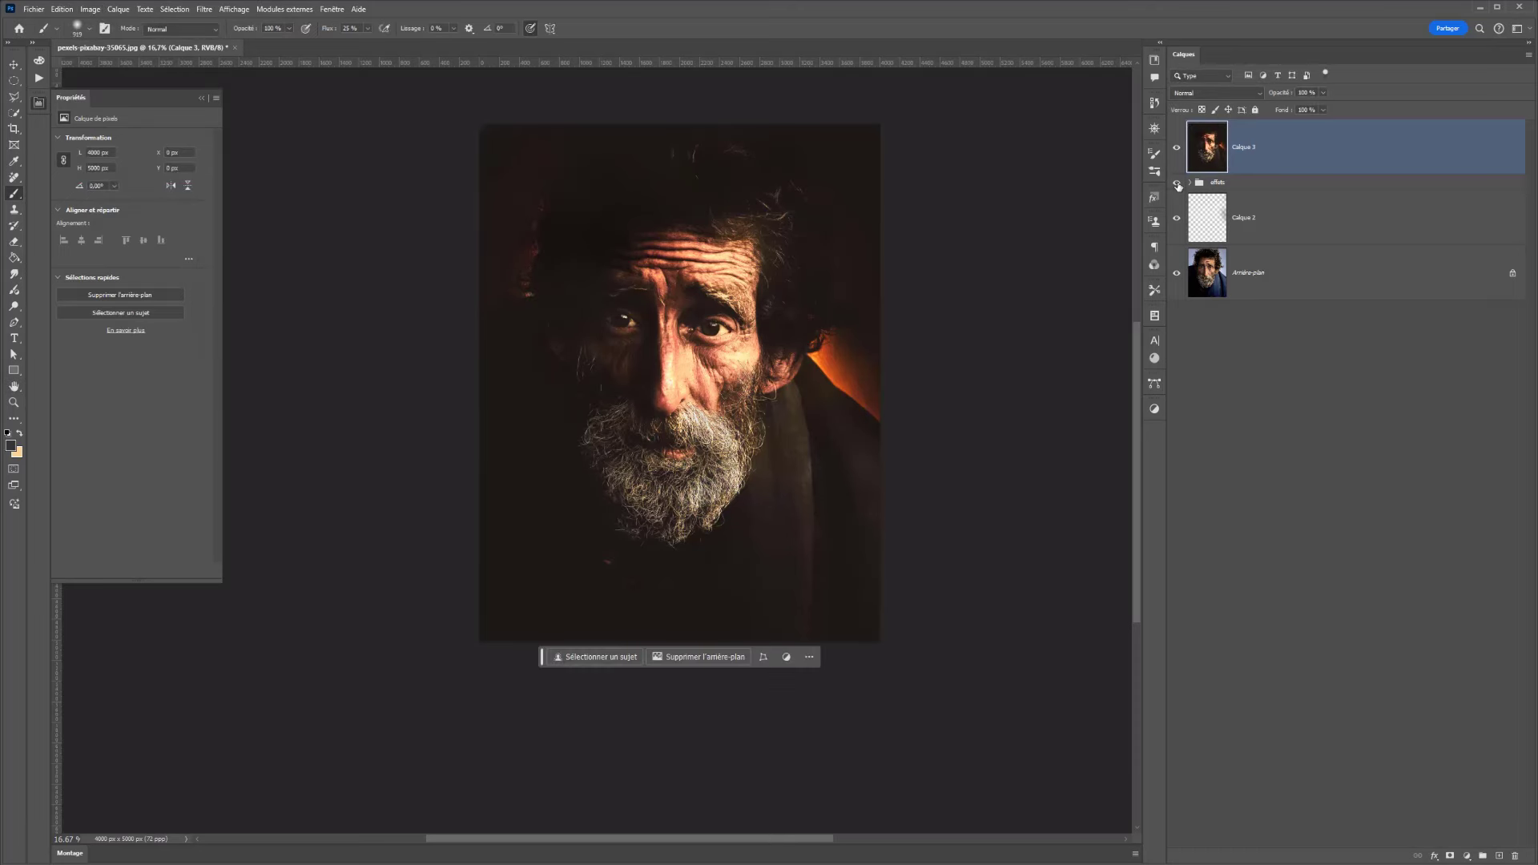
Step: Hide the effets group and Calque 2, and convert the merged layer Calque 3 to a smart object
{"action": "left_click", "coordinate": [1176, 148]}
{"action": "left_click", "coordinate": [1176, 148]}
{"action": "left_click", "coordinate": [1176, 148]}
{"action": "left_click", "coordinate": [1176, 148]}
{"action": "right_click", "coordinate": [1251, 147]}
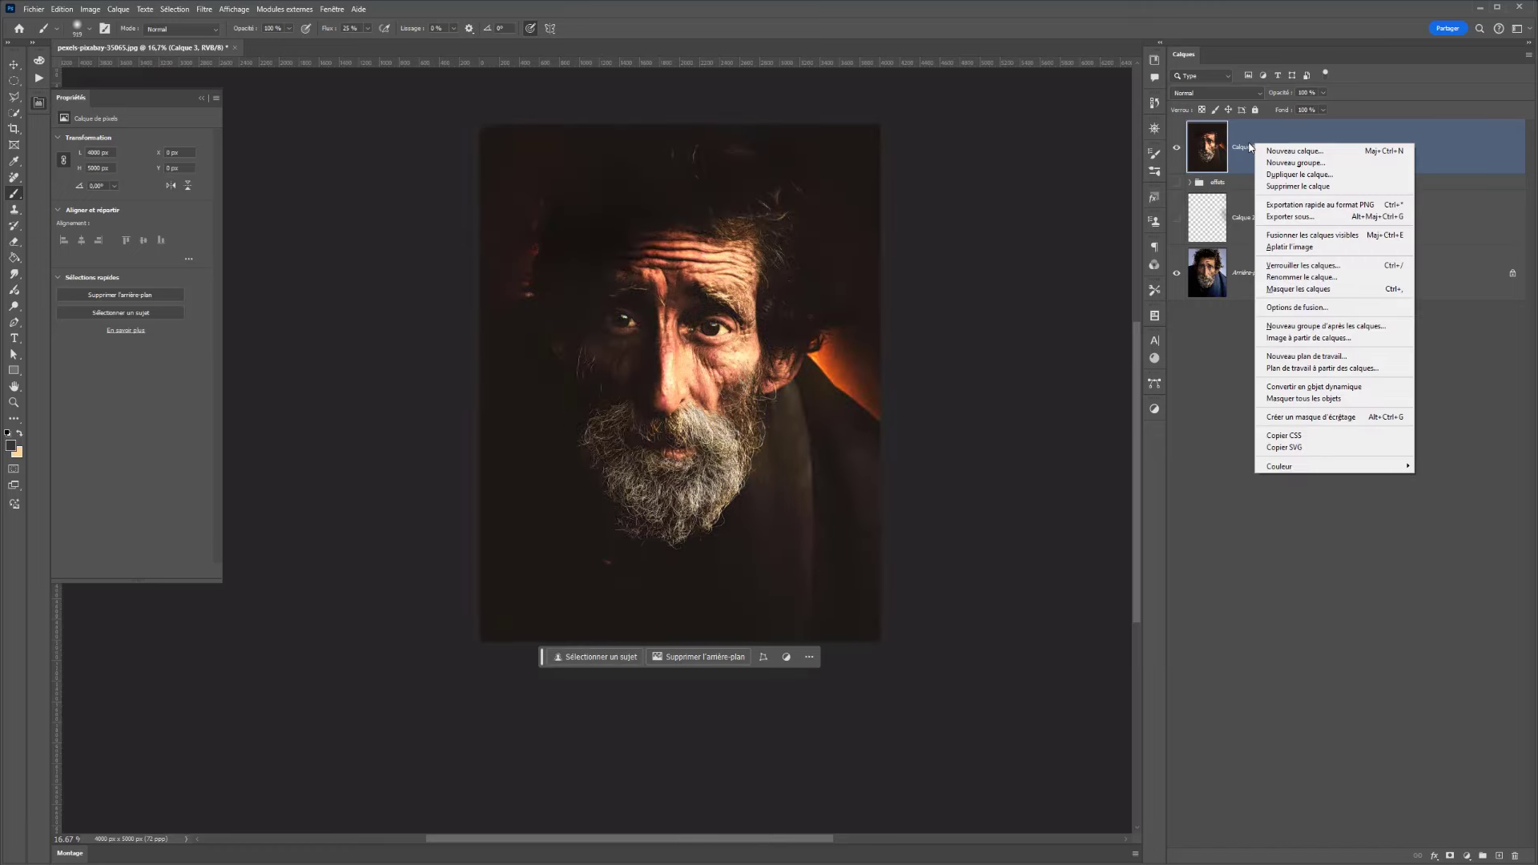
{"action": "left_click", "coordinate": [1314, 386]}
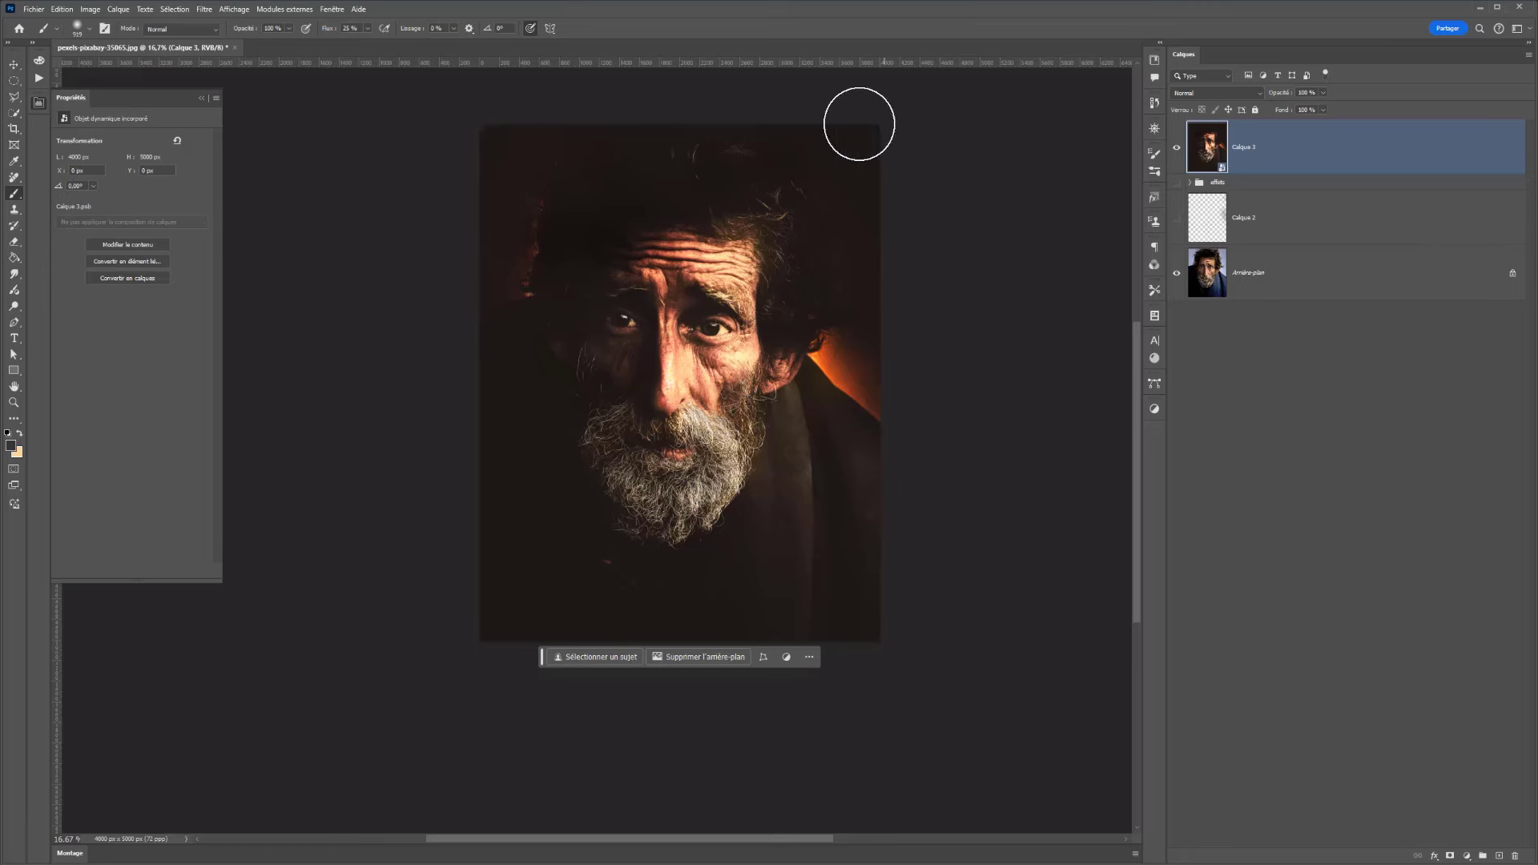
{"action": "left_click", "coordinate": [204, 9]}
{"action": "mouse_move", "coordinate": [228, 181]}
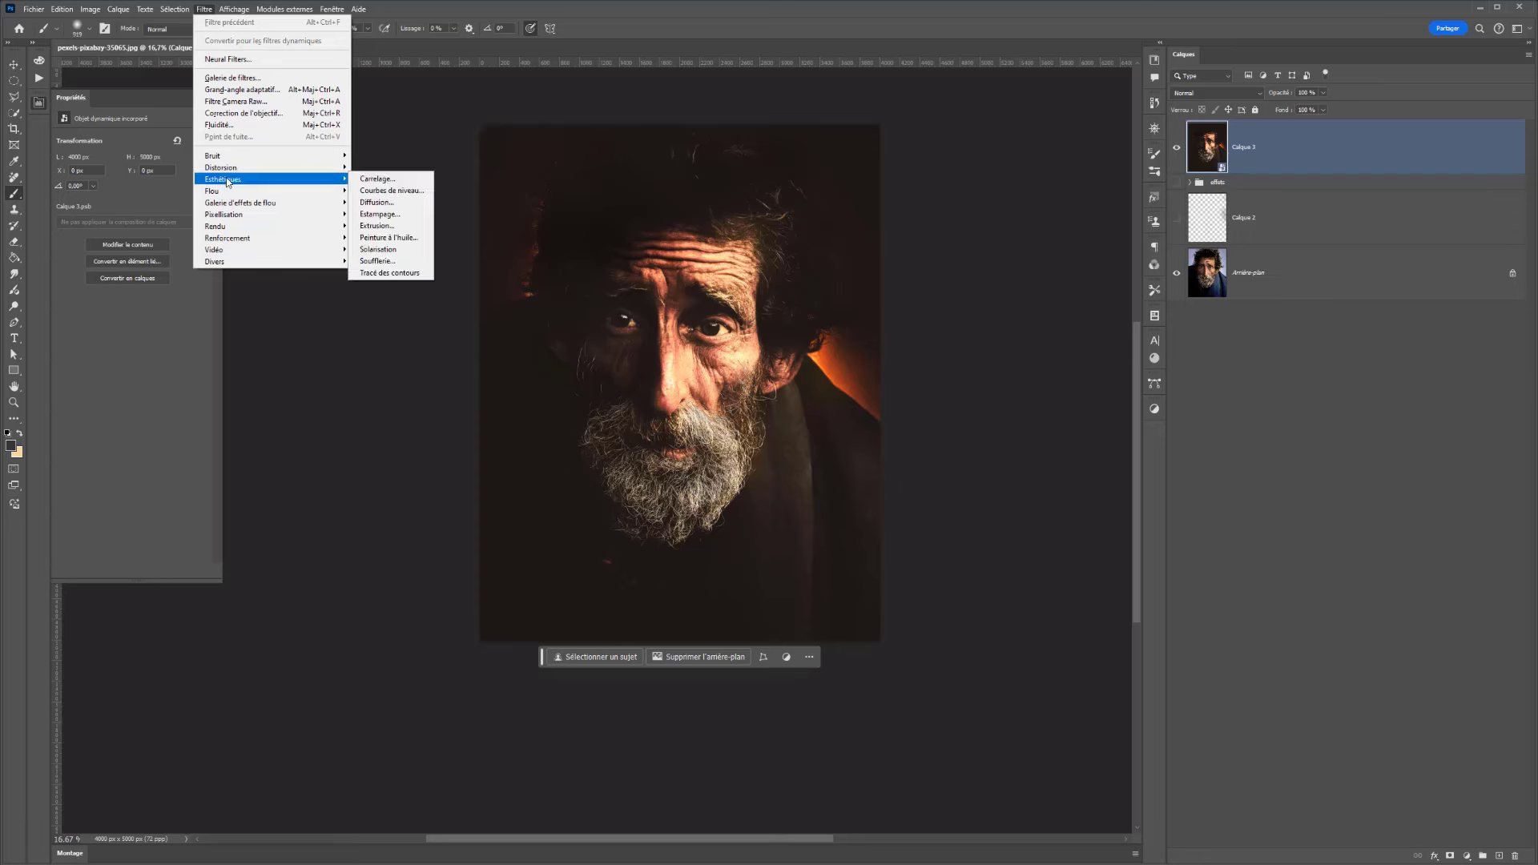
{"action": "left_click", "coordinate": [382, 153]}
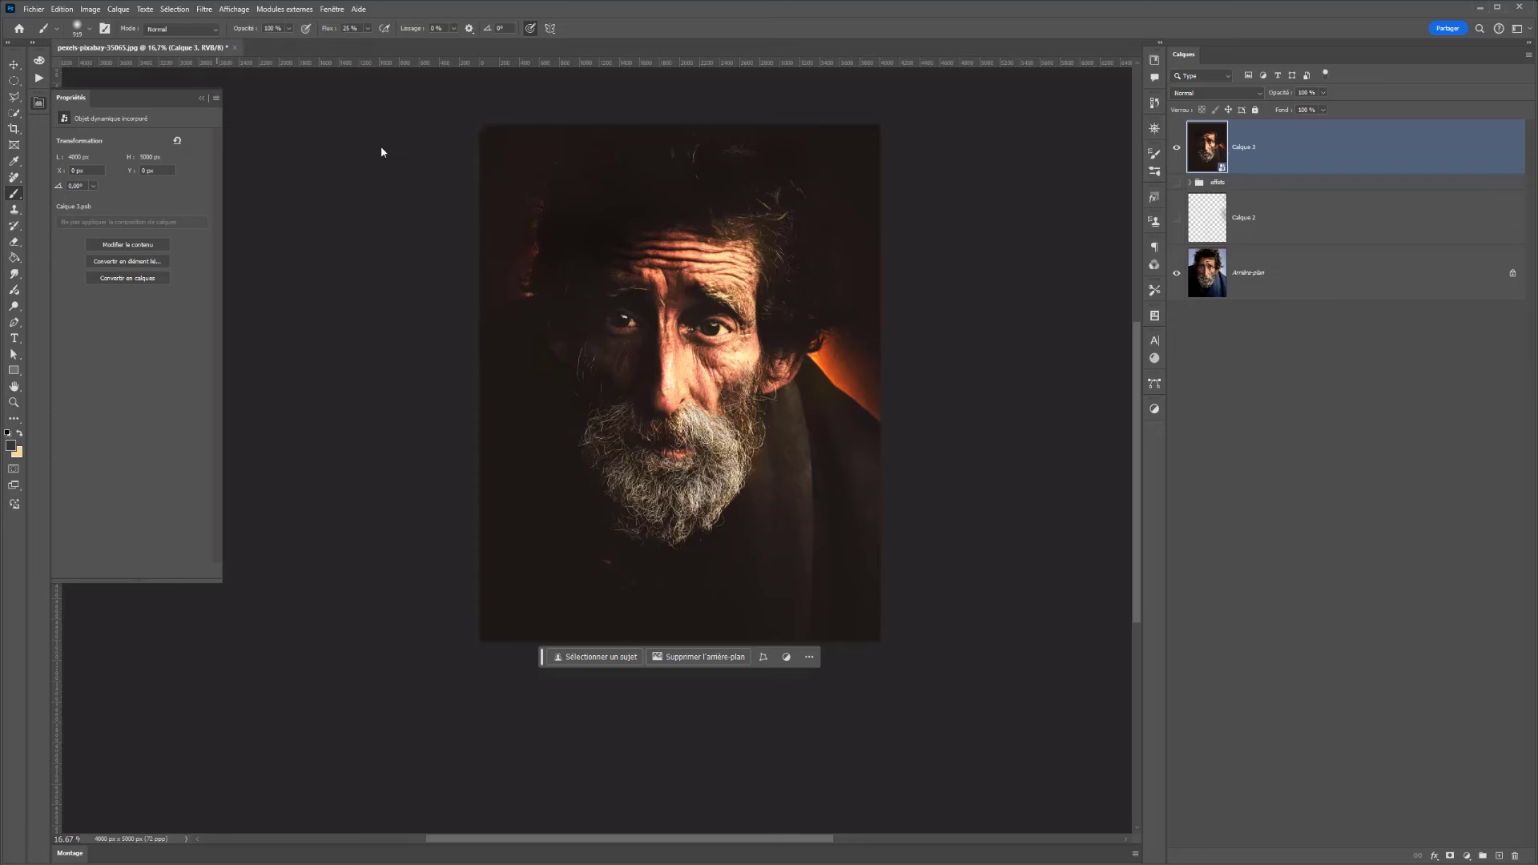
Step: Apply an Add Noise (Ajout de bruit) filter of 6%, Gaussian and monochromatic, to the smart object
{"action": "left_click", "coordinate": [207, 10]}
{"action": "mouse_move", "coordinate": [255, 163]}
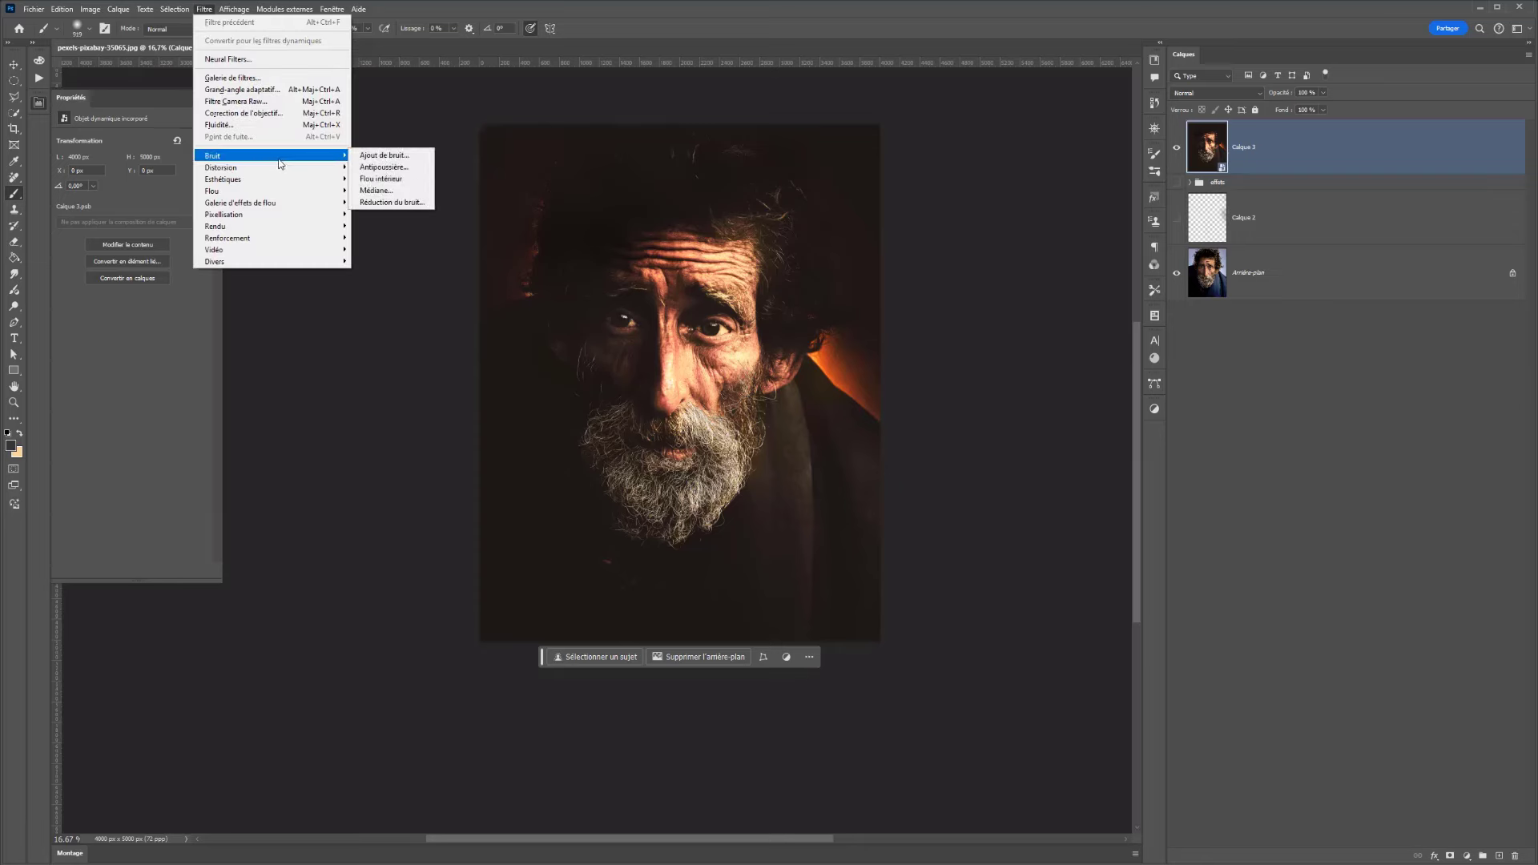
{"action": "left_click", "coordinate": [382, 155]}
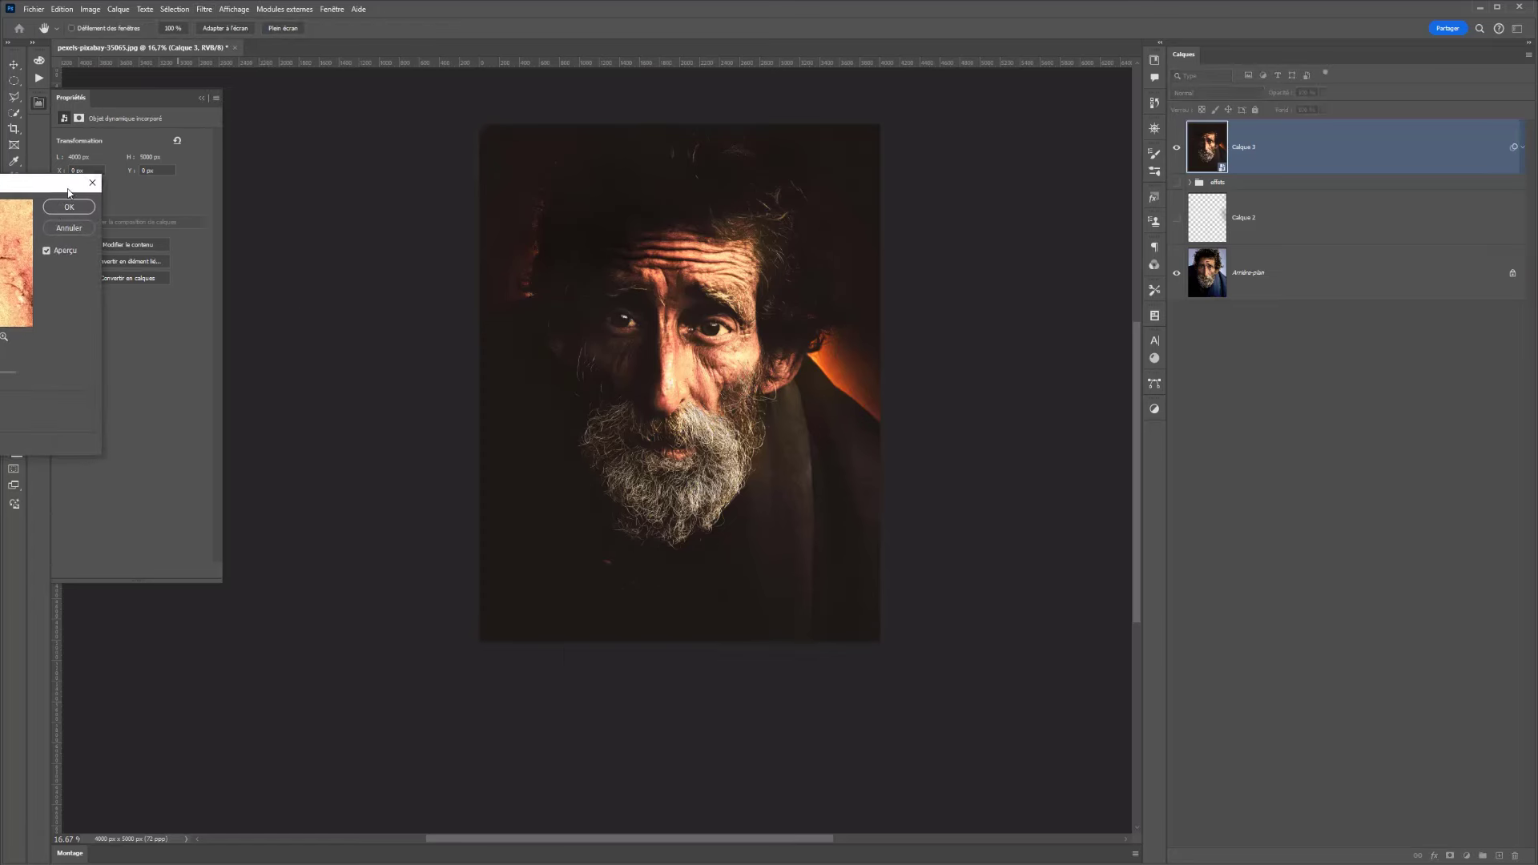
{"action": "left_click_drag", "start_coordinate": [168, 398], "coordinate": [139, 402]}
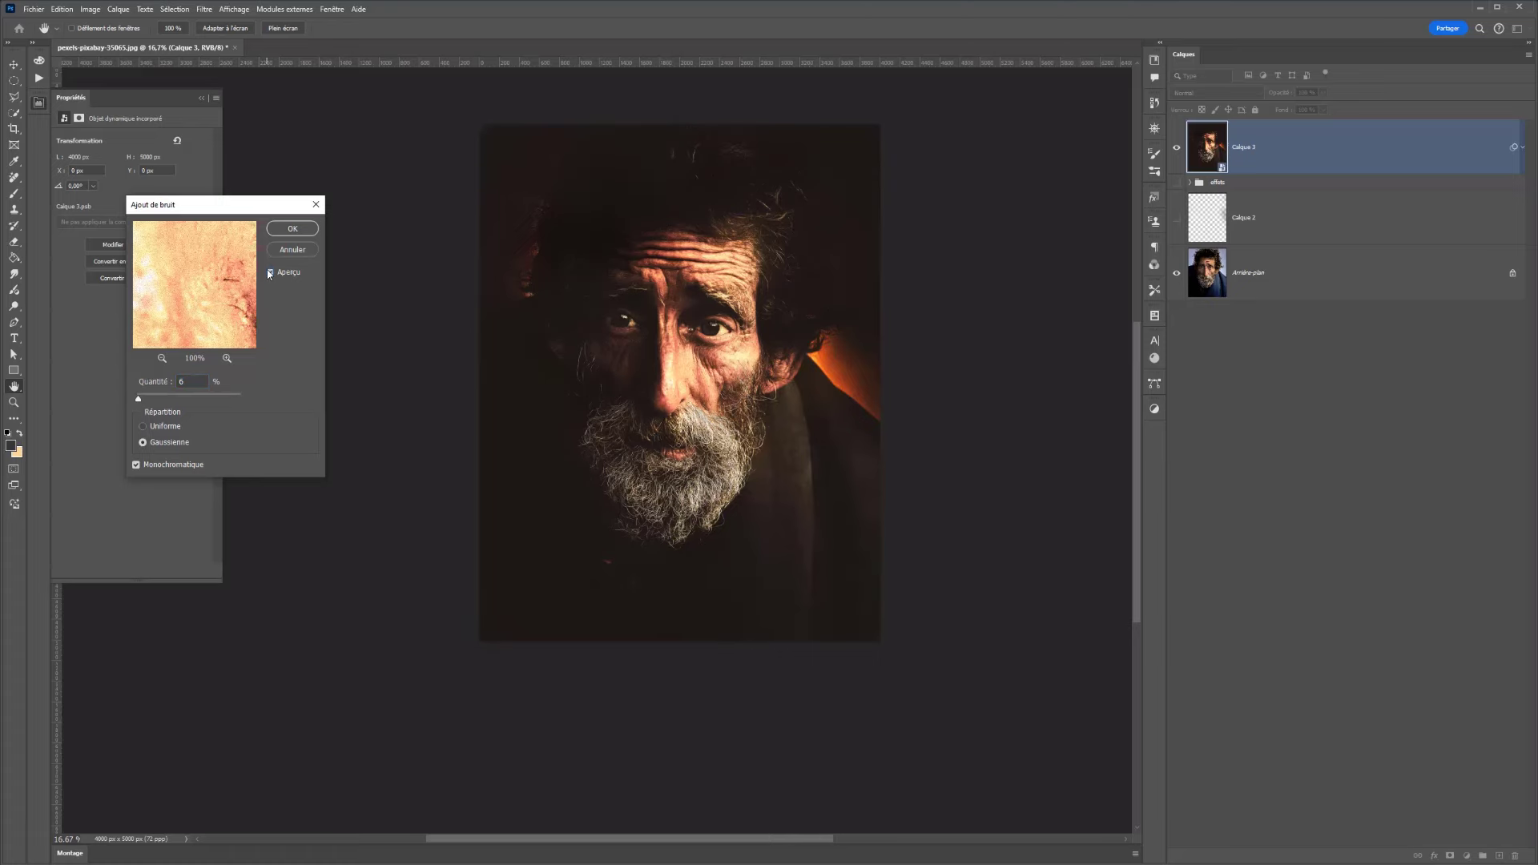
{"action": "scroll", "coordinate": [553, 368], "scroll_direction": "up", "scroll_amount": 5}
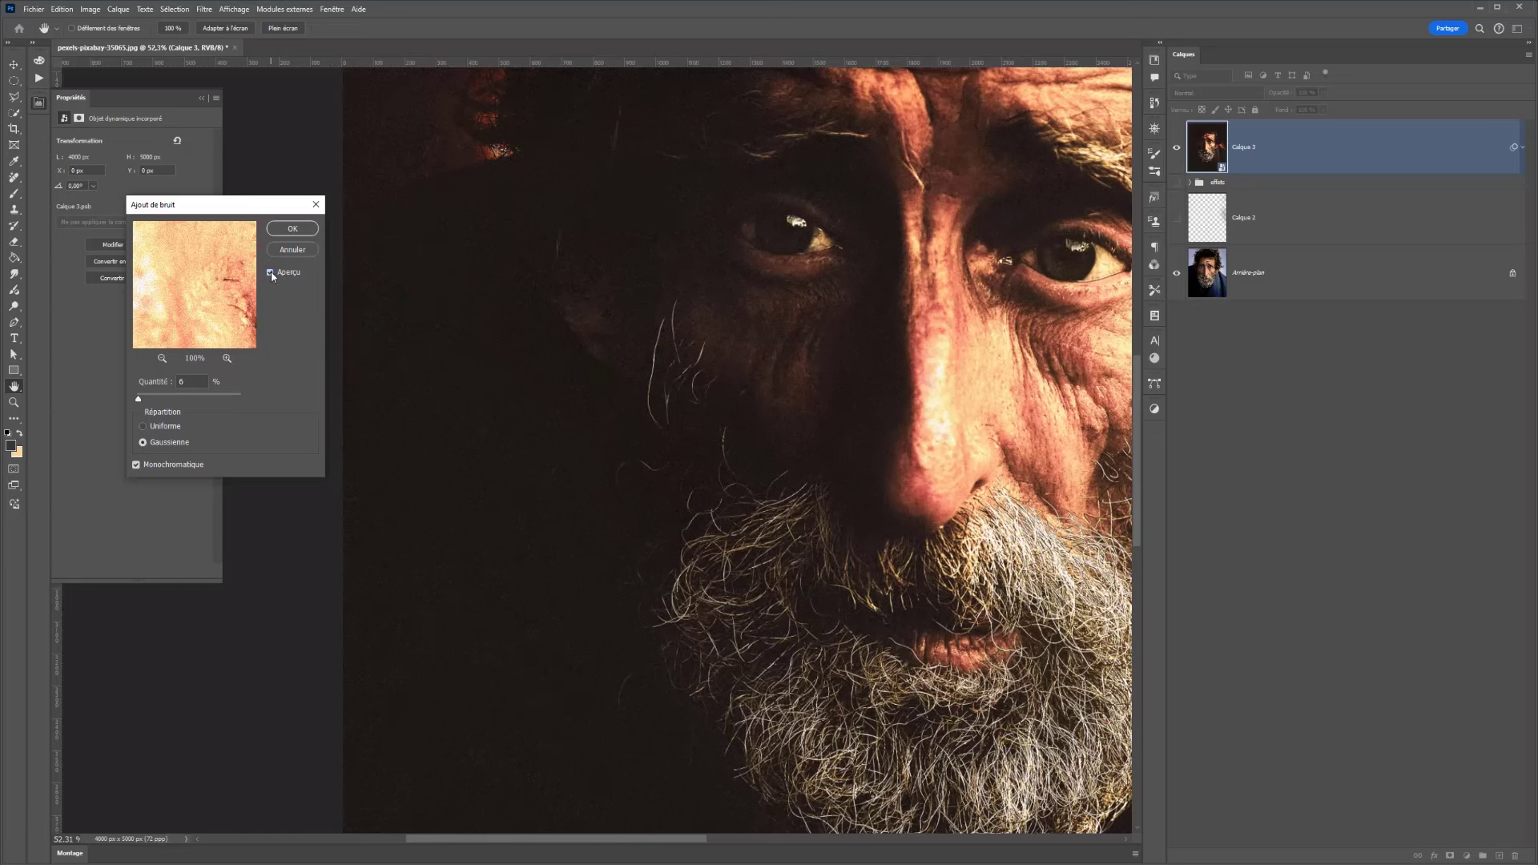
{"action": "scroll", "coordinate": [842, 352], "scroll_direction": "down", "scroll_amount": 4}
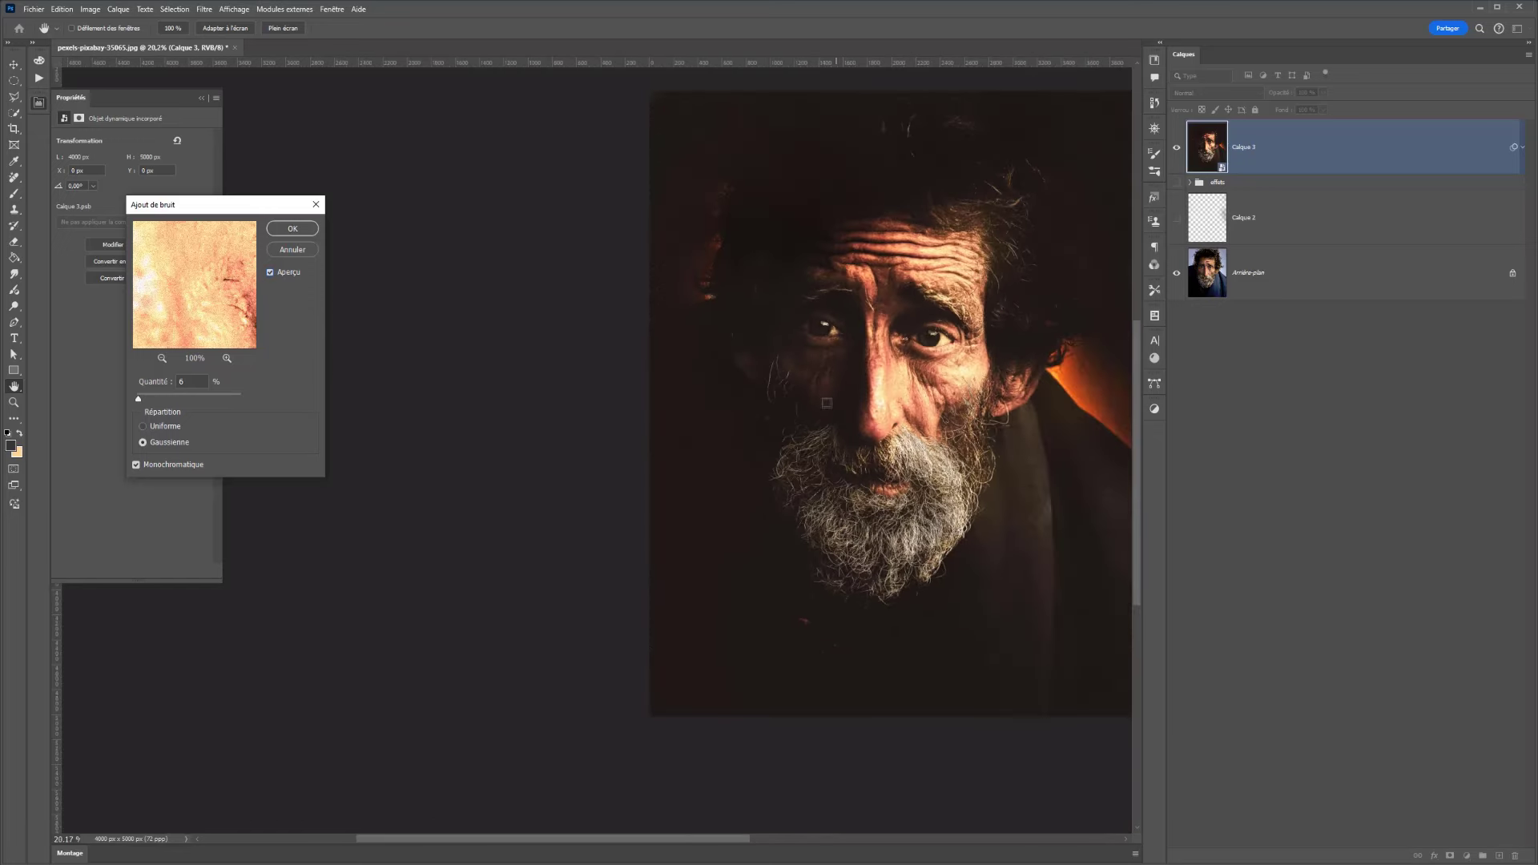
{"action": "left_click", "coordinate": [290, 229]}
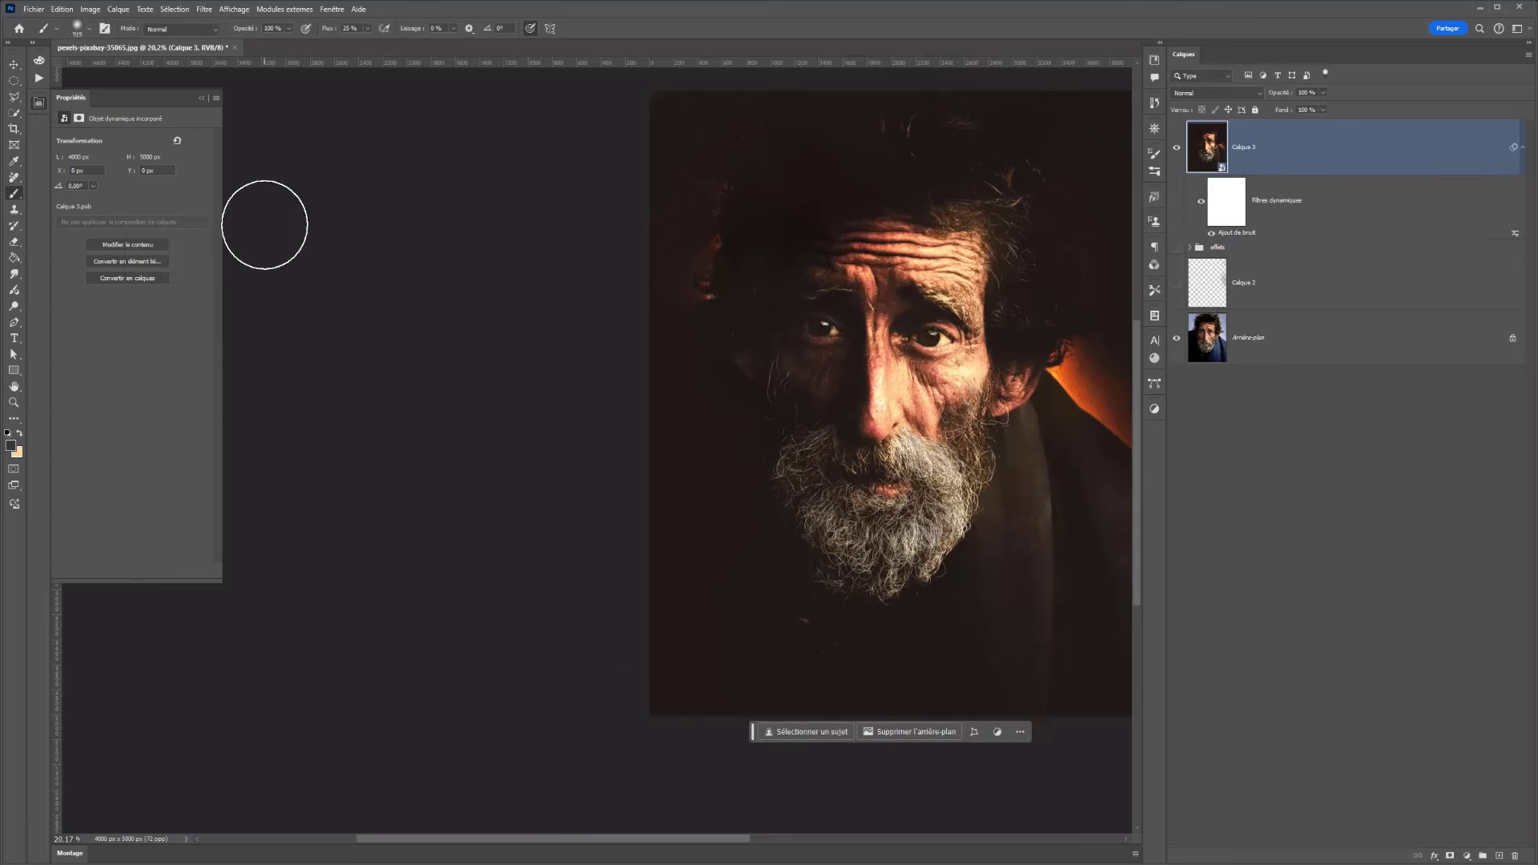
Step: Apply the Camera Raw filter to the smart object with the Style : Cinéma II preset CN13, checking the before/after view
{"action": "left_click", "coordinate": [206, 10]}
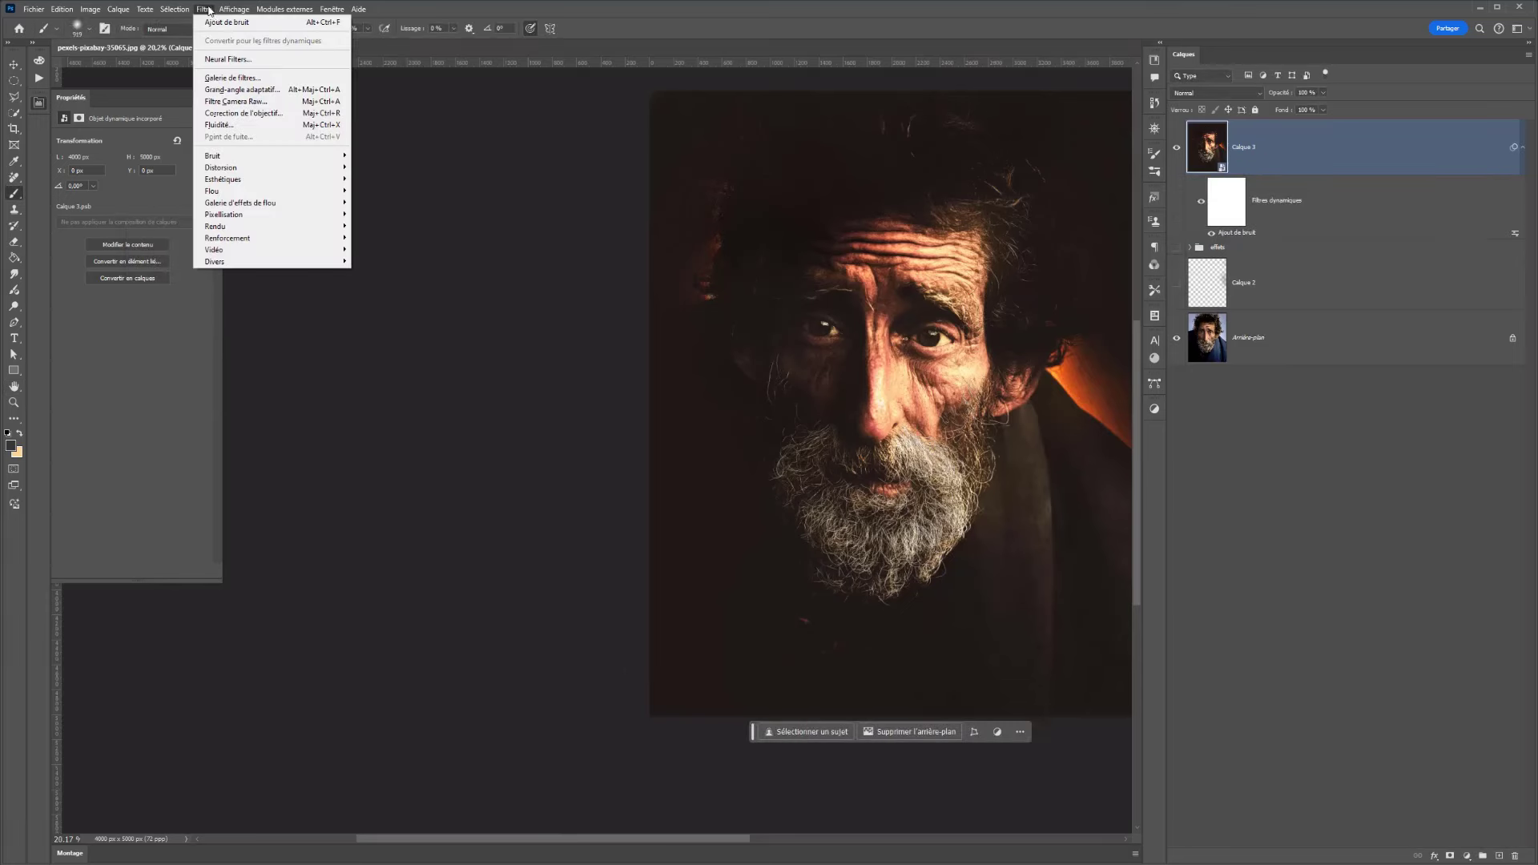
{"action": "left_click", "coordinate": [250, 104]}
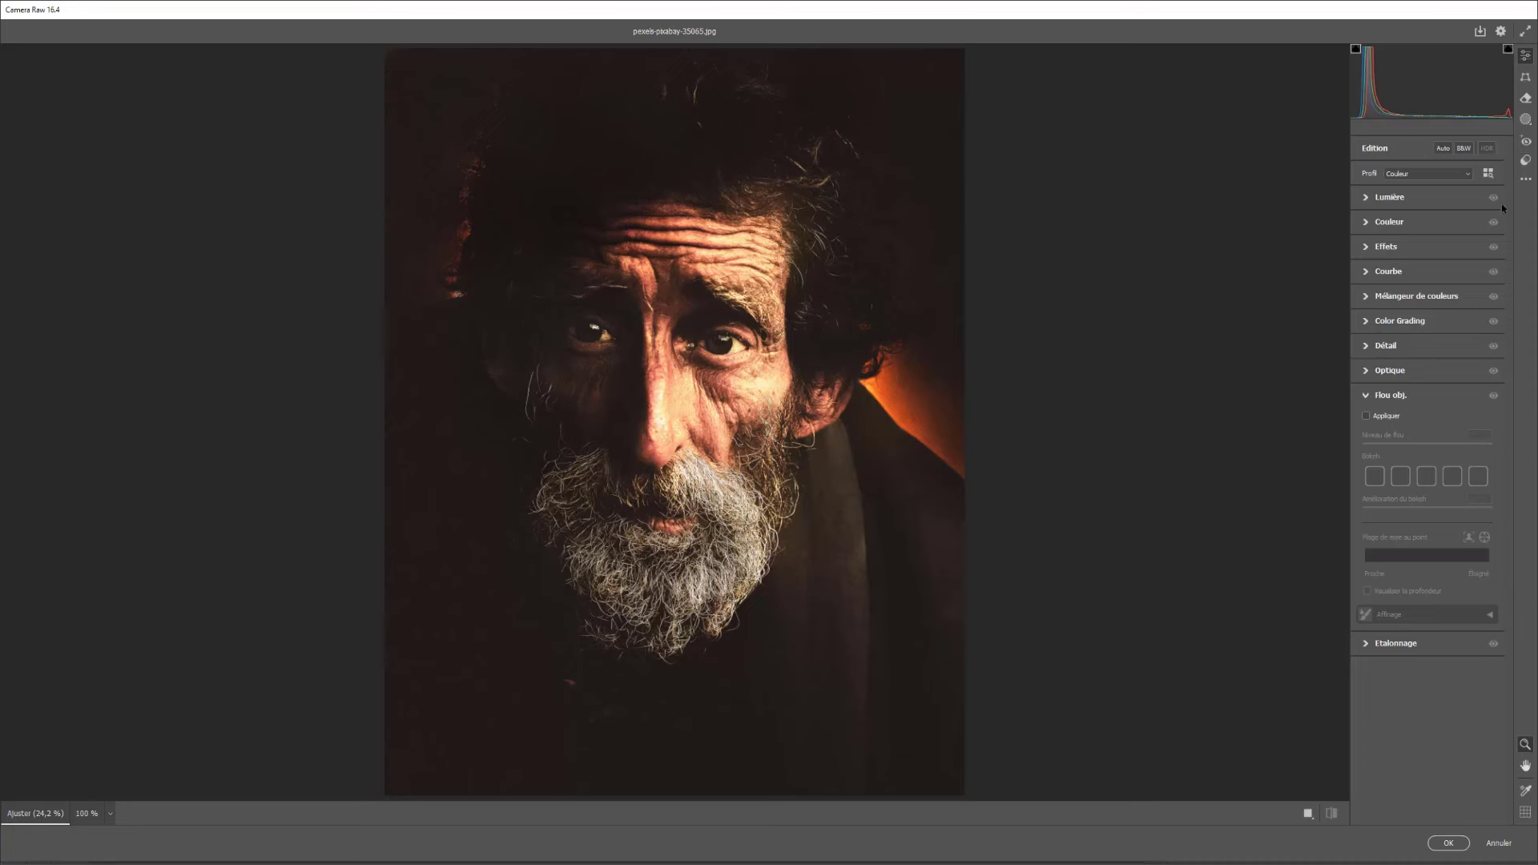
{"action": "left_click", "coordinate": [1526, 161]}
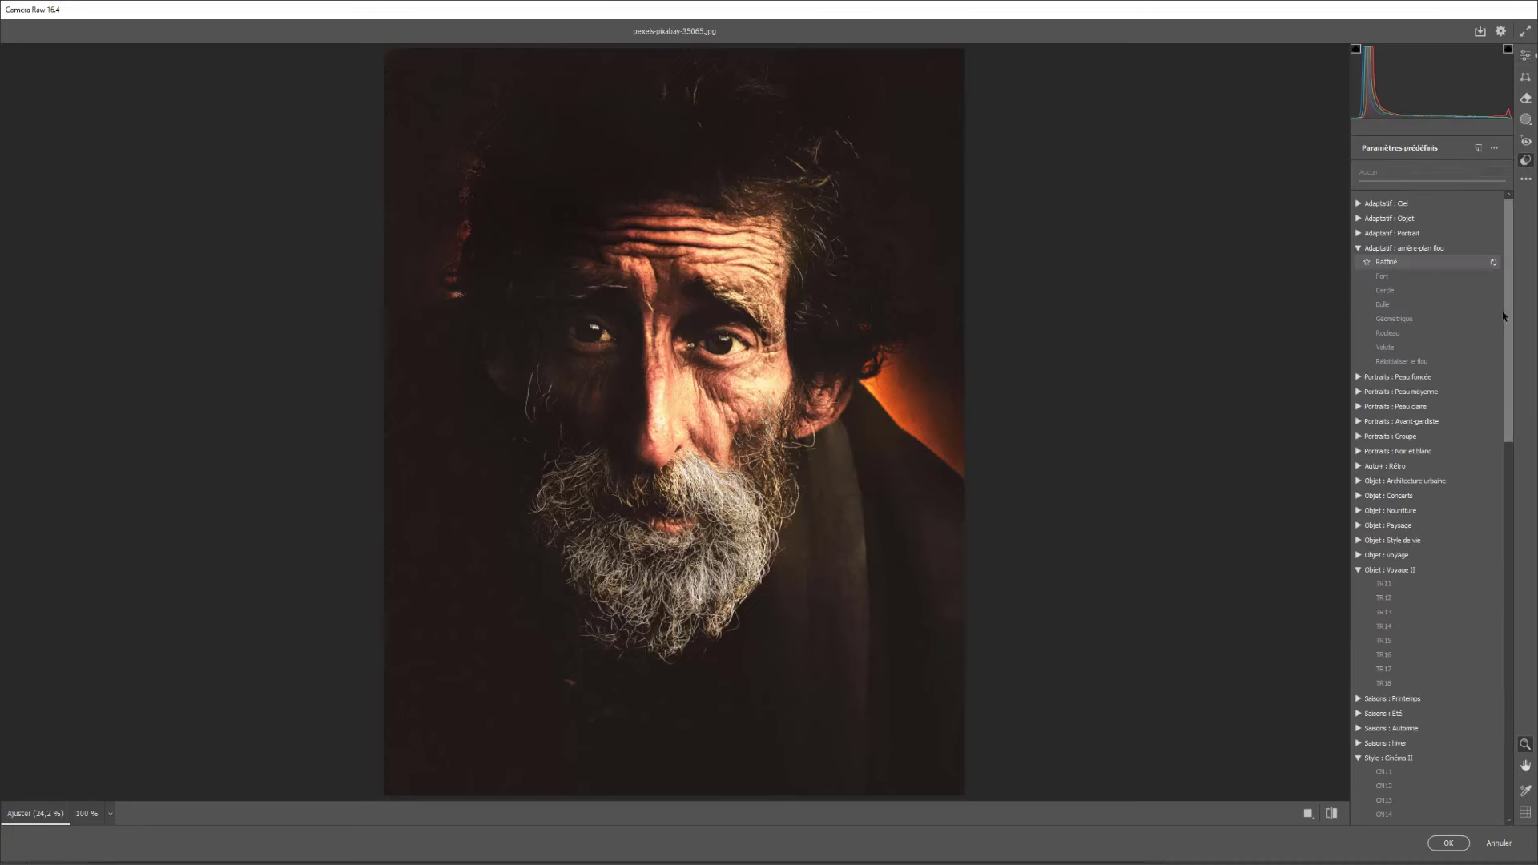
{"action": "scroll", "coordinate": [1438, 617], "scroll_direction": "down", "scroll_amount": 5}
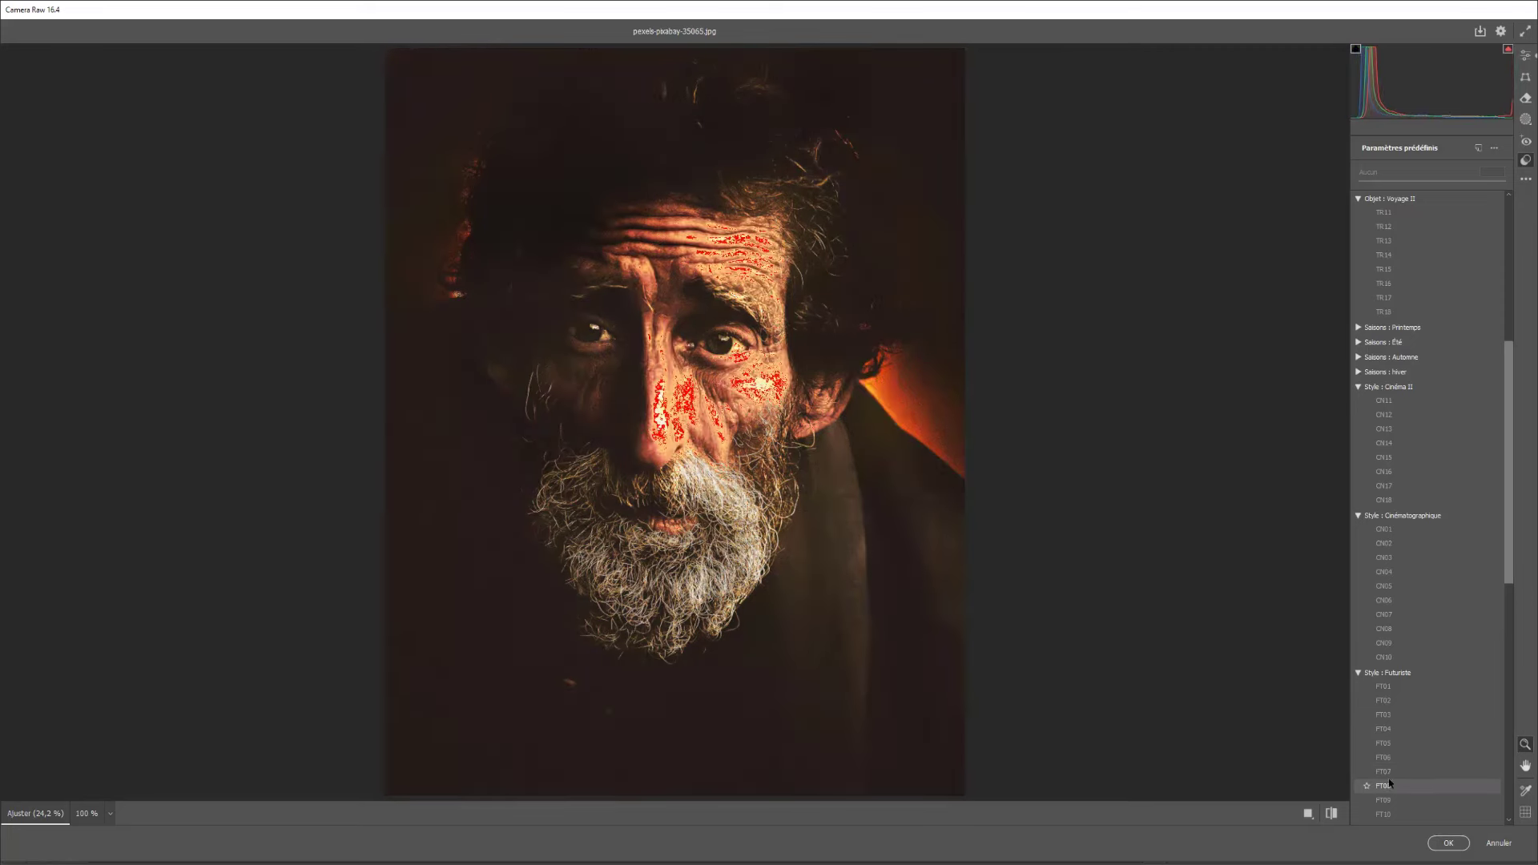
{"action": "left_click", "coordinate": [1416, 428]}
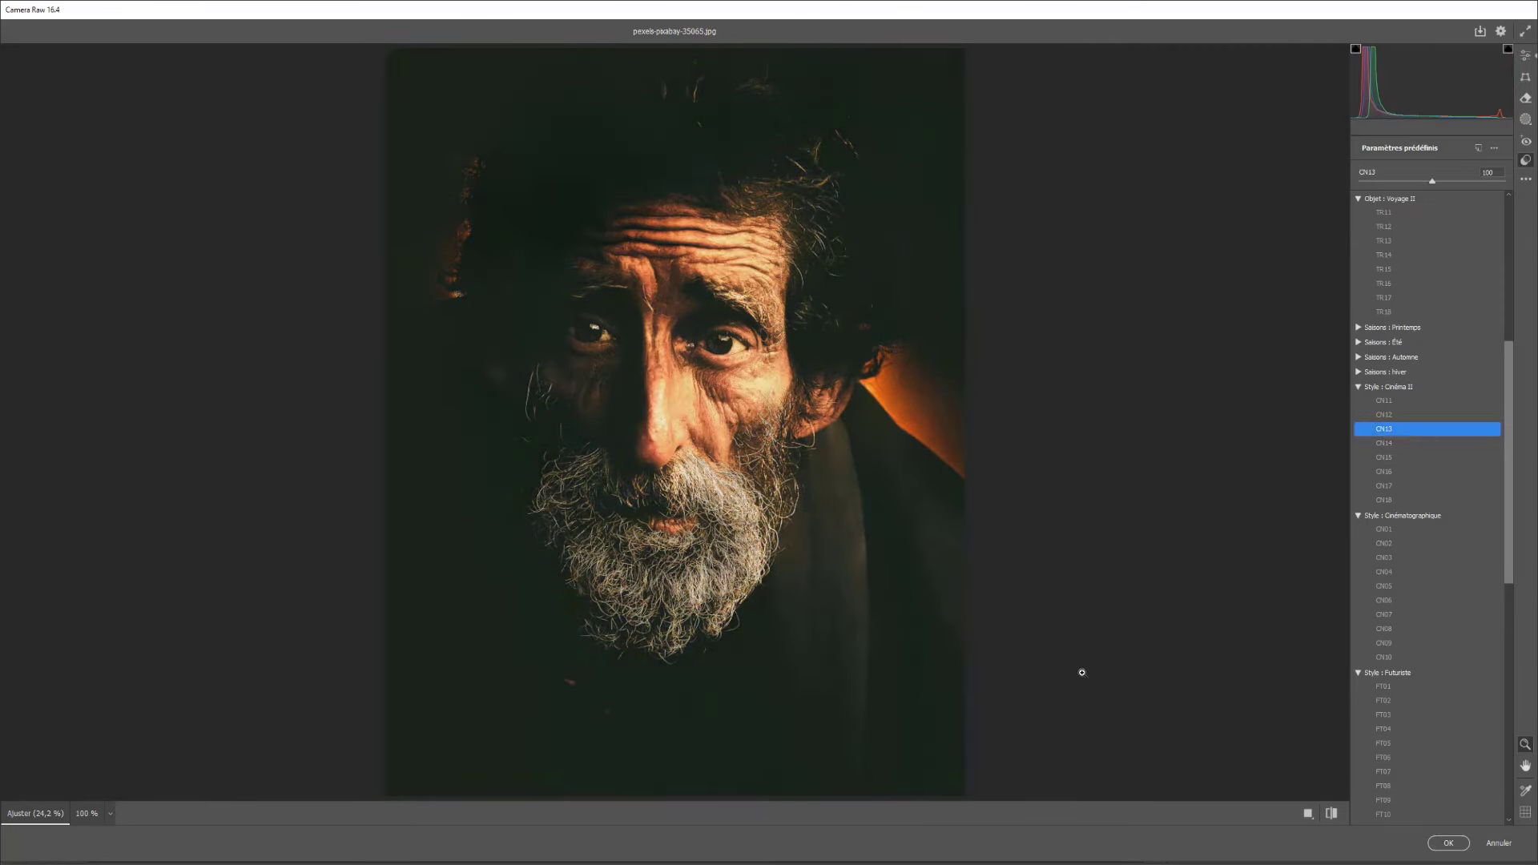
{"action": "left_click", "coordinate": [1330, 814]}
{"action": "left_click", "coordinate": [1330, 815]}
{"action": "left_click", "coordinate": [1448, 843]}
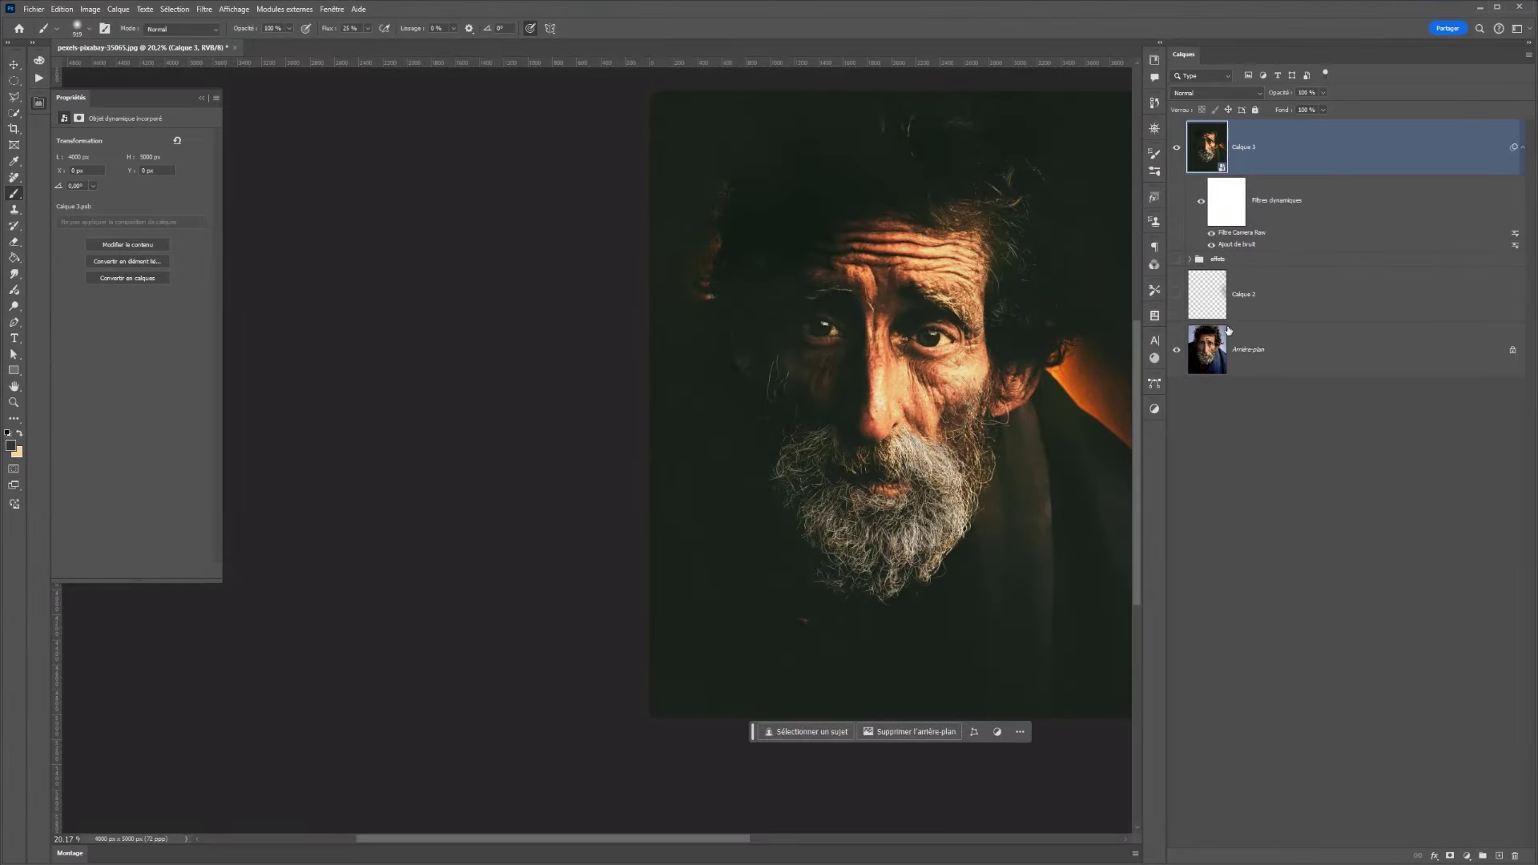
Step: Compare the finished portrait with the original photo by hiding and showing the smart object layer, viewing the whole image
{"action": "left_click", "coordinate": [1177, 147]}
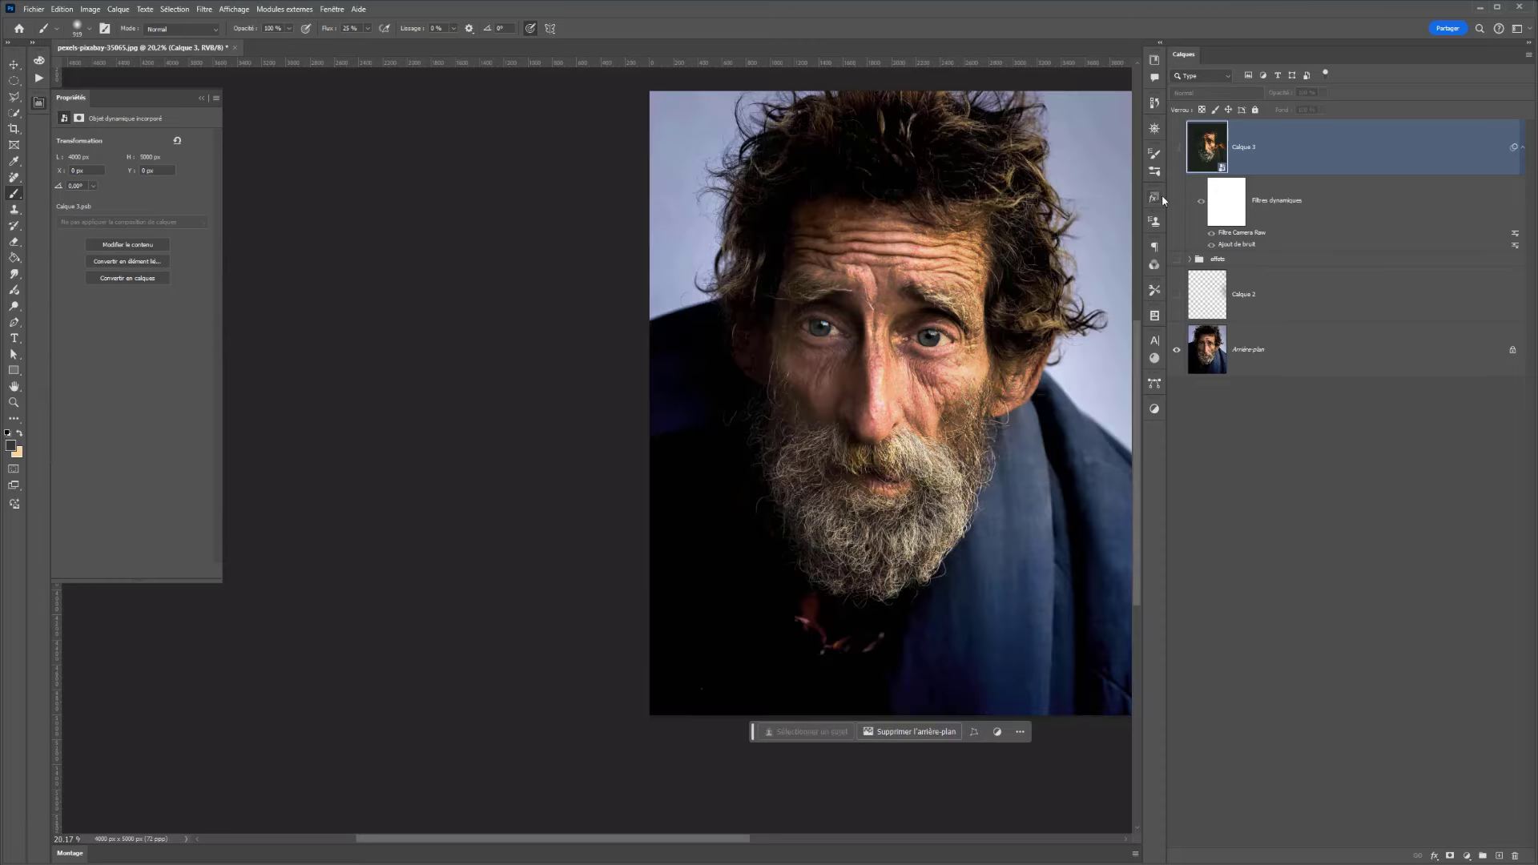
{"action": "left_click", "coordinate": [1177, 147]}
{"action": "scroll", "coordinate": [880, 291], "scroll_direction": "down", "scroll_amount": 2}
{"action": "scroll", "coordinate": [689, 332], "scroll_direction": "down", "scroll_amount": 1}
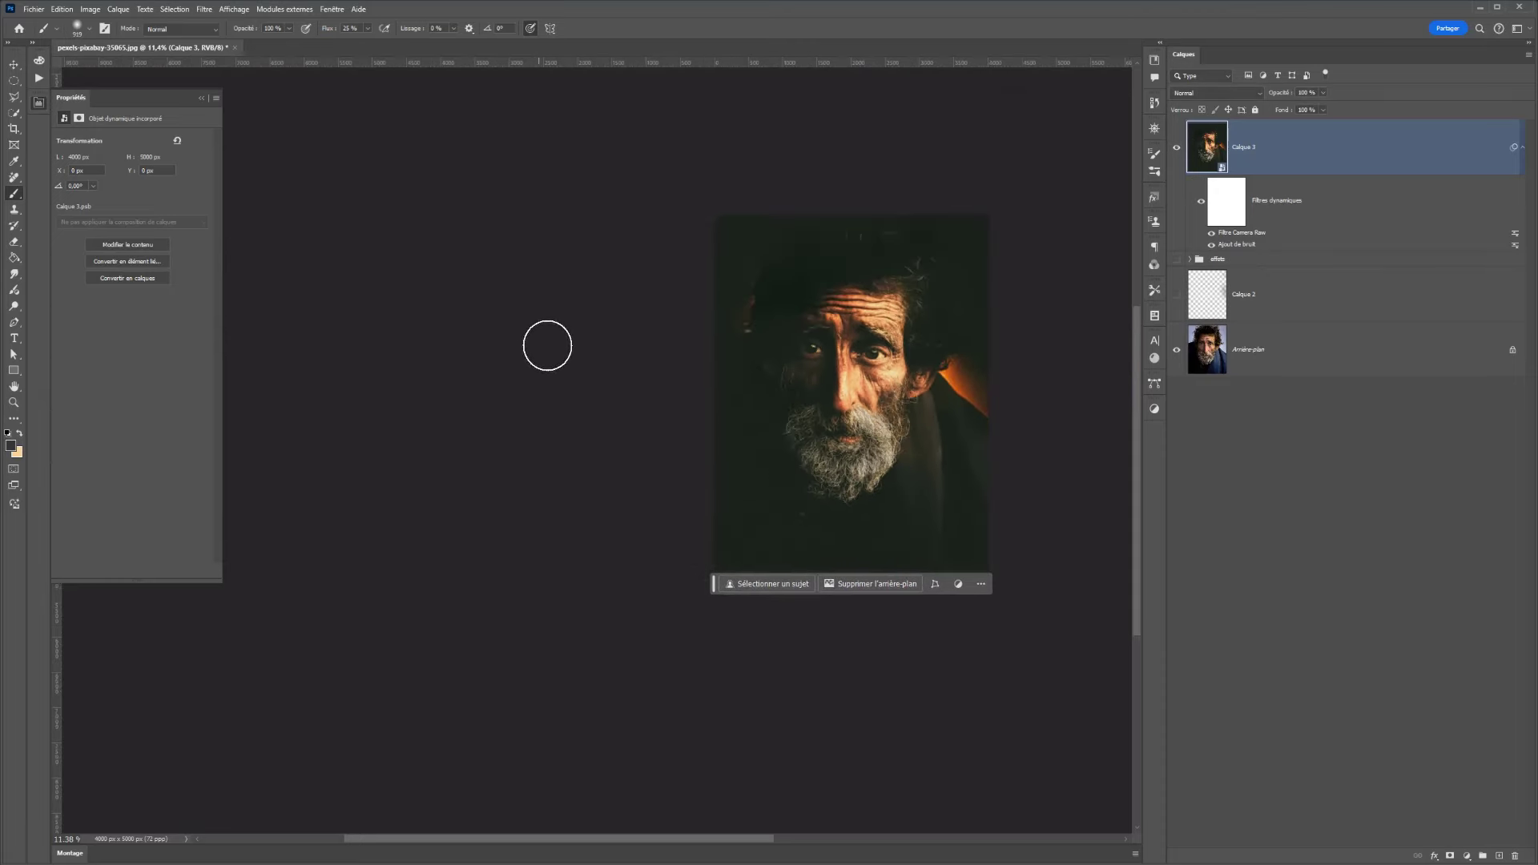
{"action": "left_click_drag", "start_coordinate": [598, 393], "coordinate": [373, 386]}
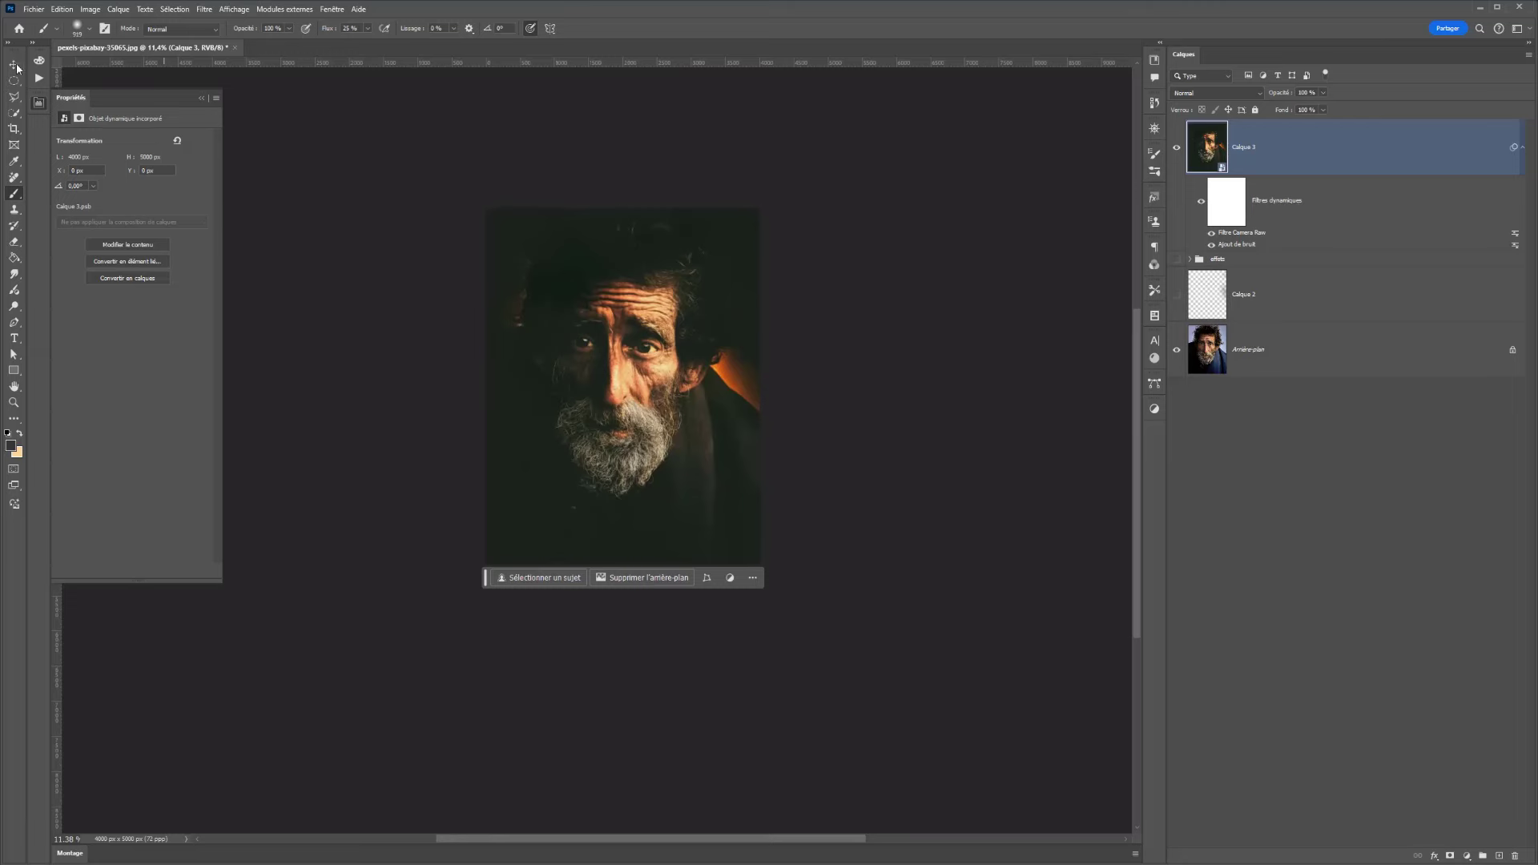
{"action": "left_click", "coordinate": [14, 64]}
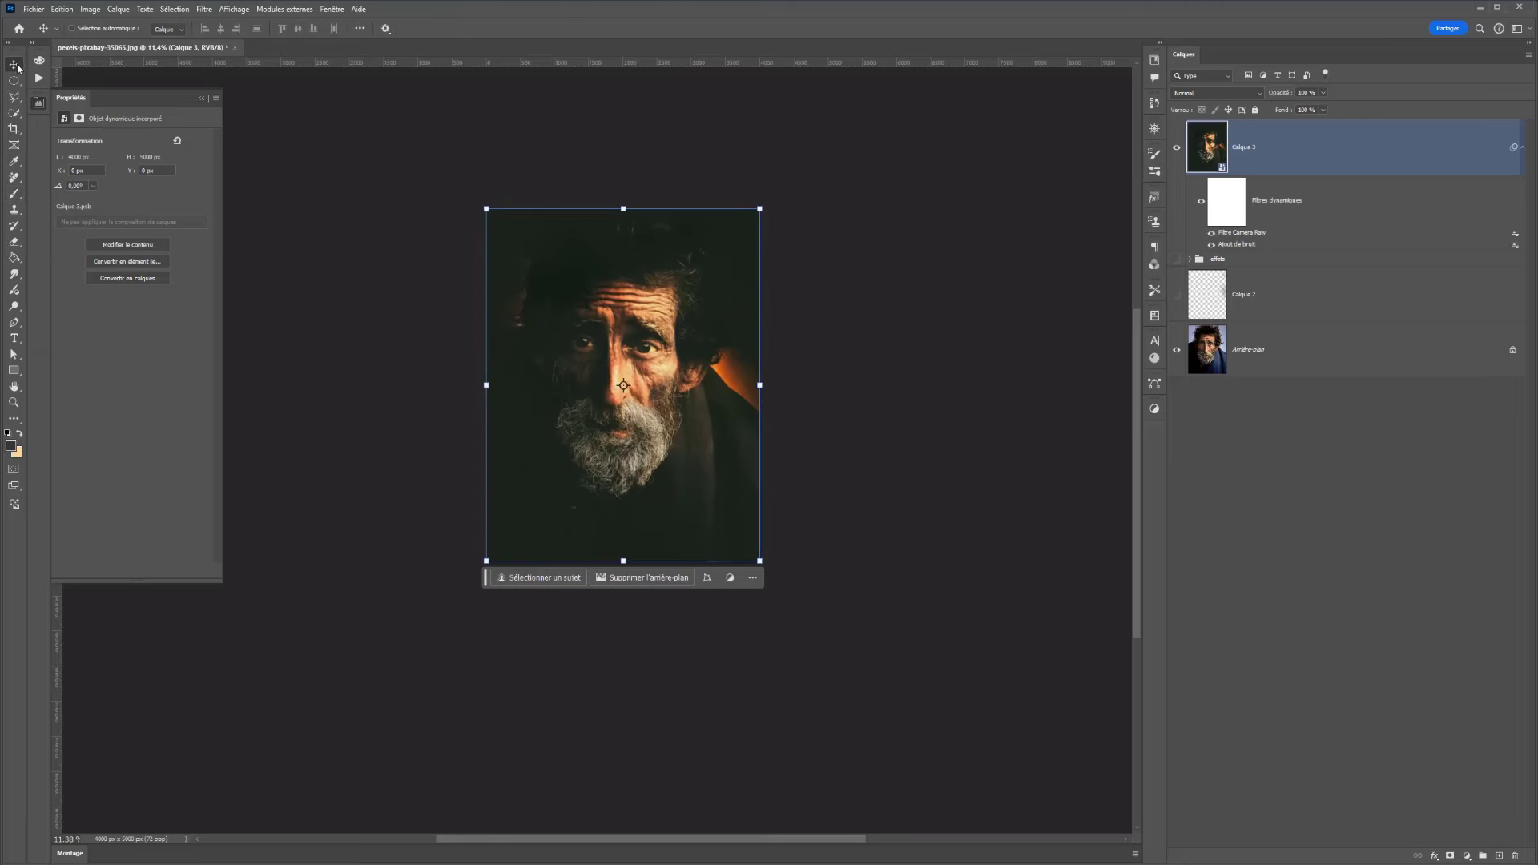
{"action": "left_click", "coordinate": [1177, 147]}
{"action": "left_click", "coordinate": [1177, 148]}
{"action": "left_click", "coordinate": [1176, 147]}
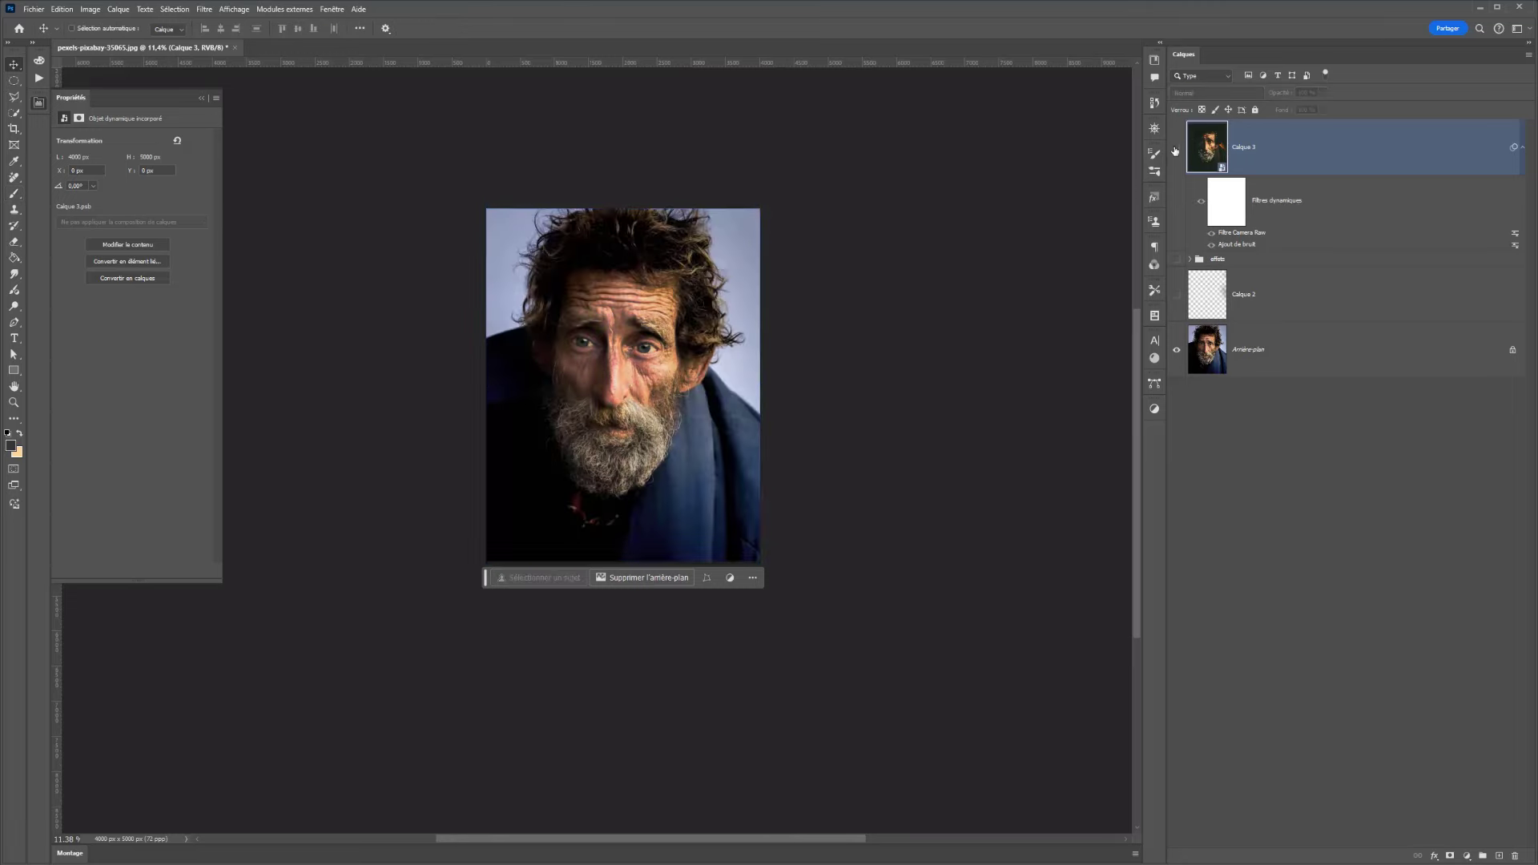
{"action": "left_click", "coordinate": [1176, 147]}
{"action": "left_click", "coordinate": [14, 80]}
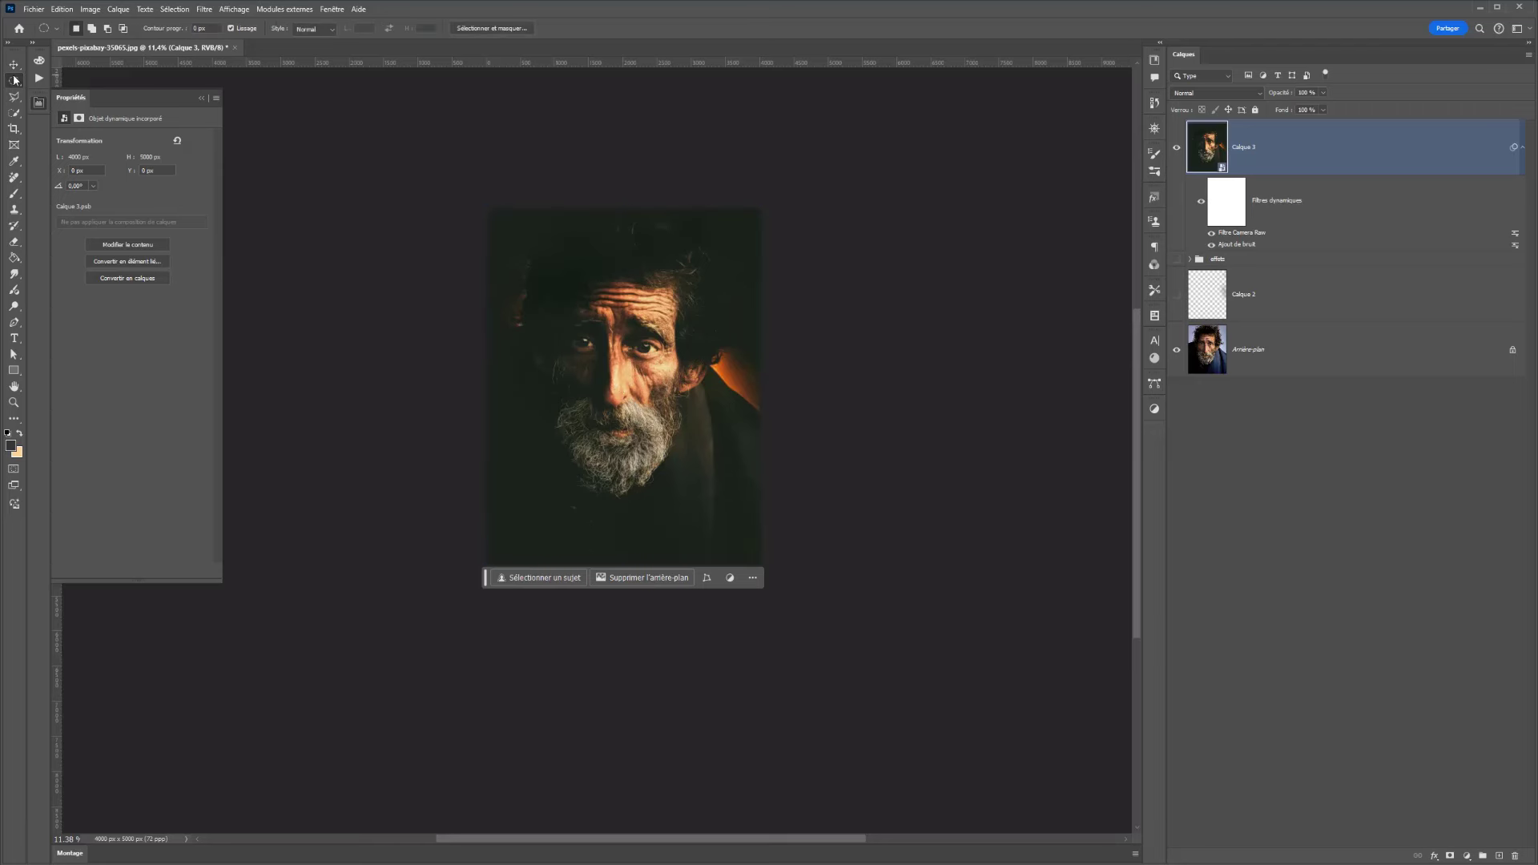